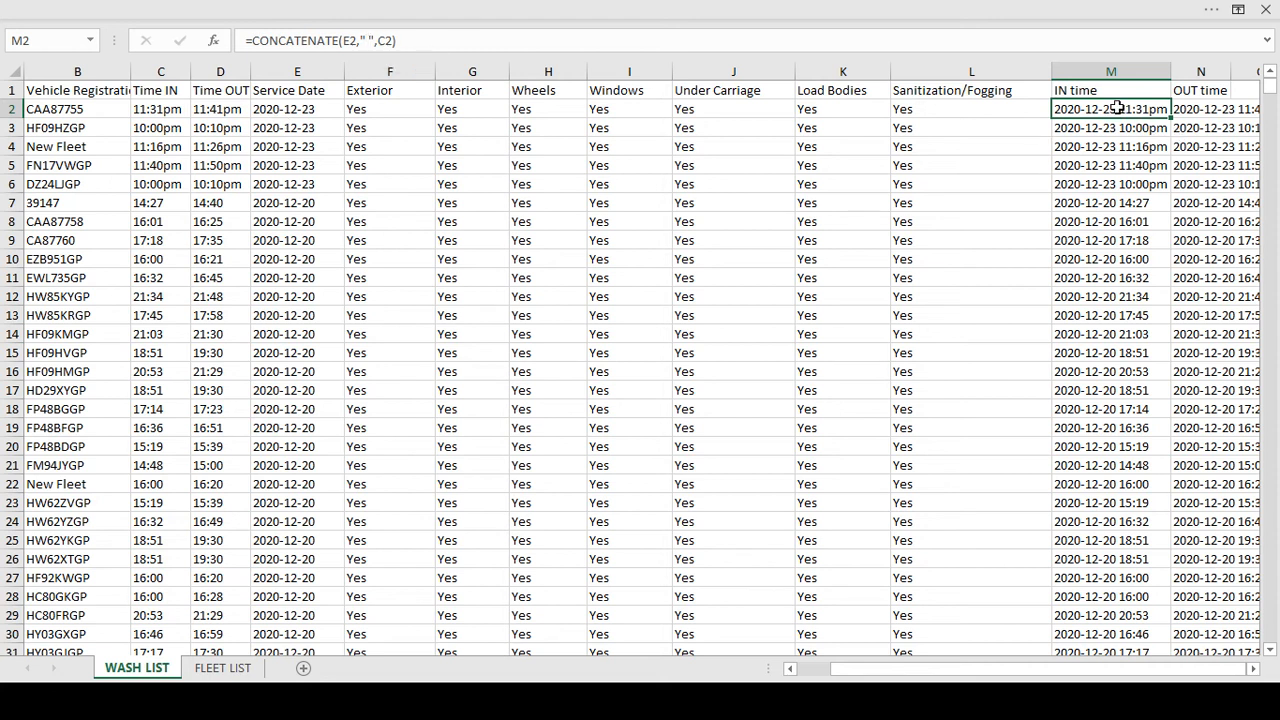
# Select cell N2 to check its =CONCATENATE(E2," ",D2) OUT time formula
pyautogui.click(1209, 110)
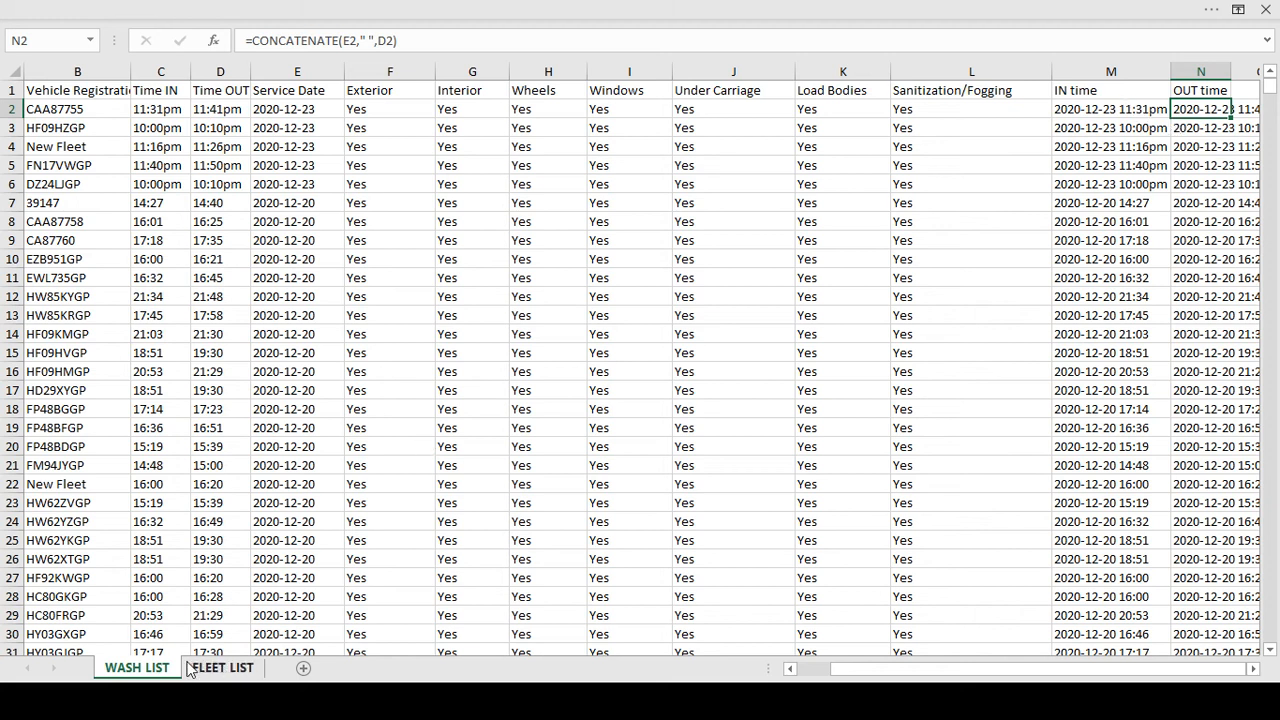
pyautogui.click(222, 668)
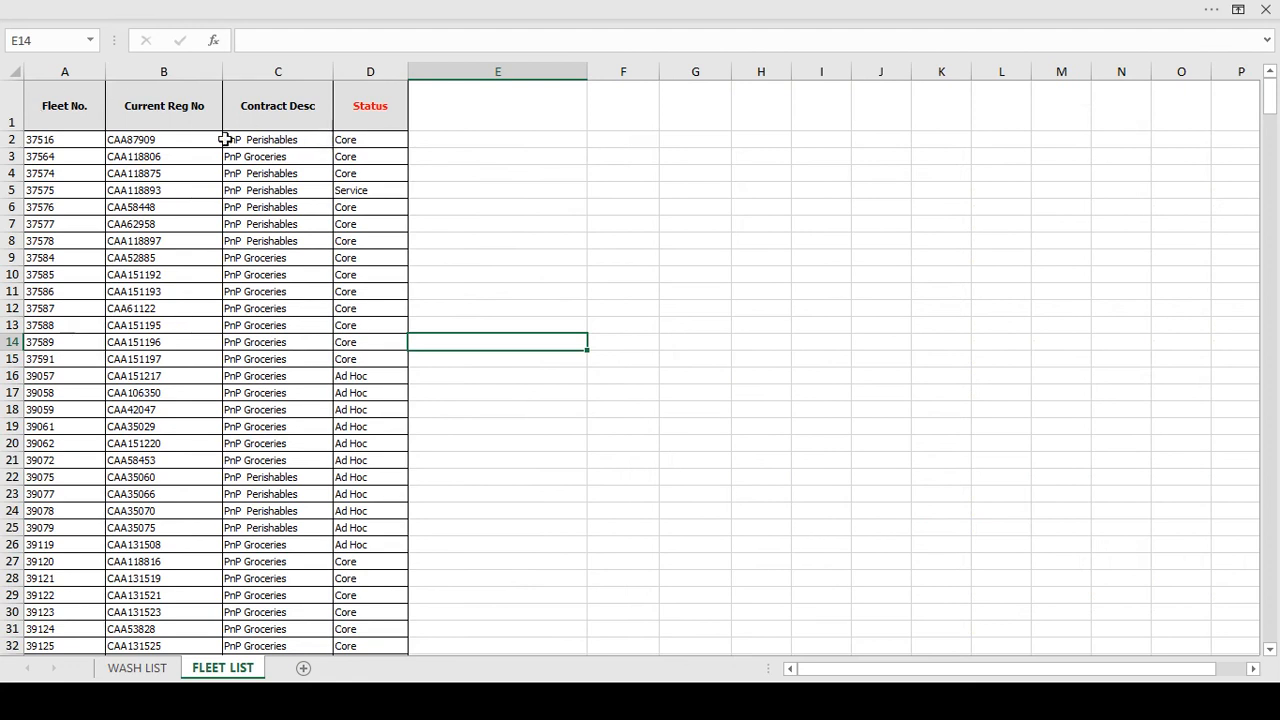
pyautogui.click(47, 141)
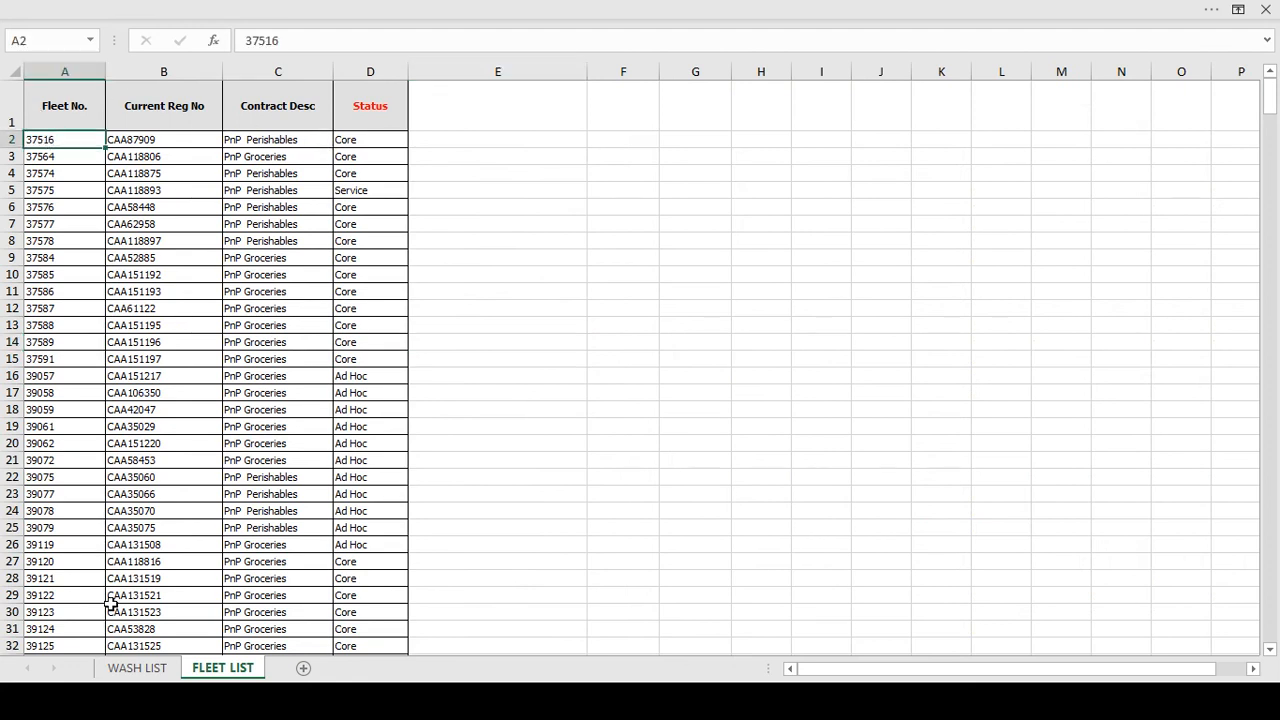
pyautogui.click(135, 670)
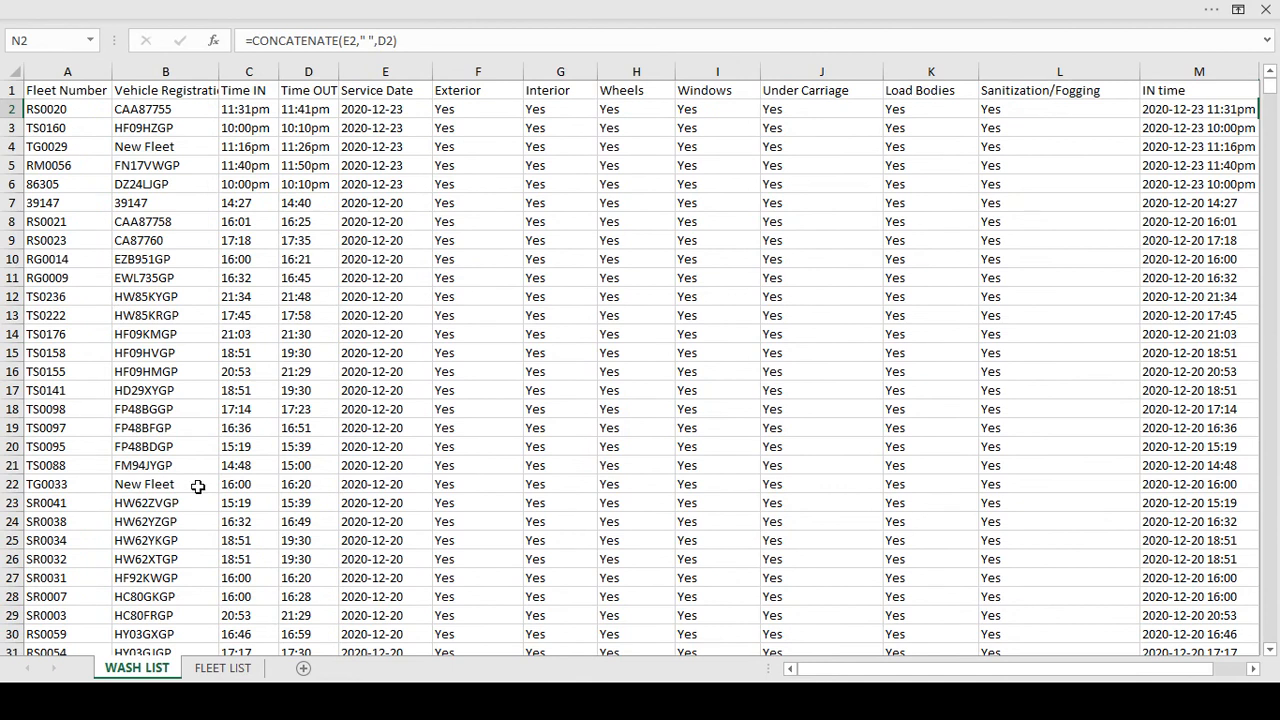
pyautogui.hotkey('alt', 'Tab')
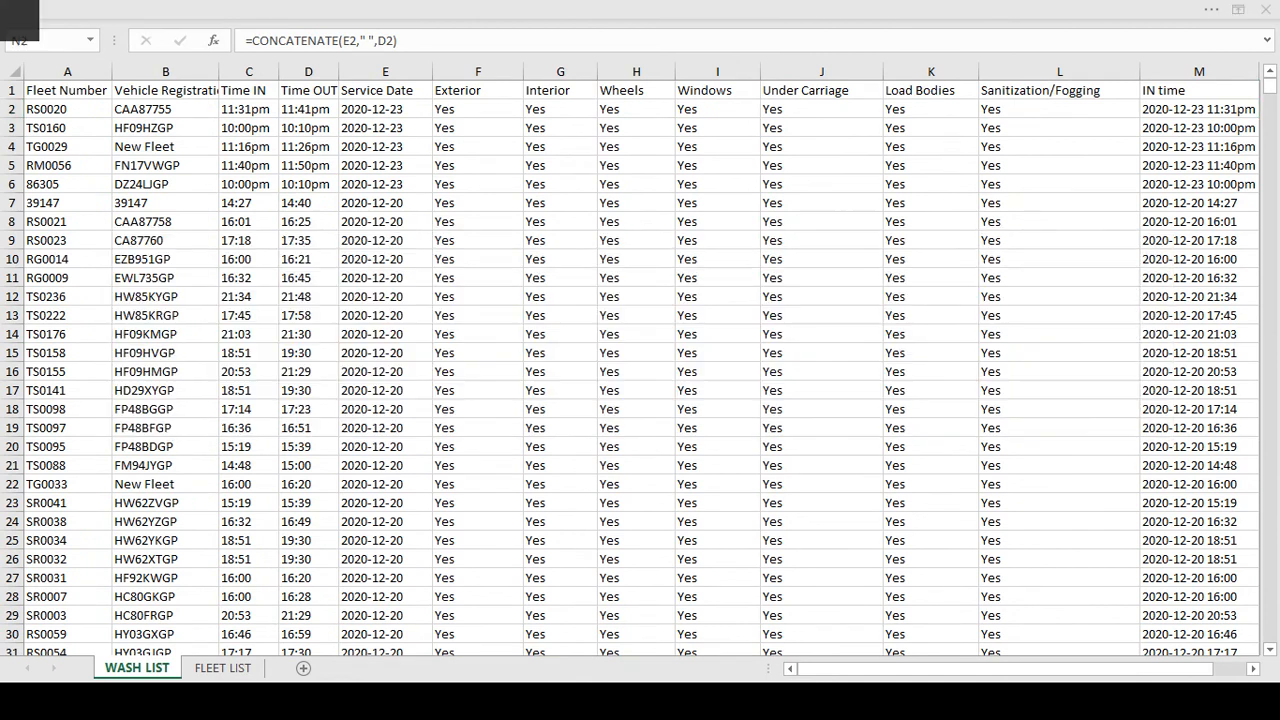
# Show the Problem 1 slide on vehicles washed per day, then switch to Tableau Public
pyautogui.press('Right')
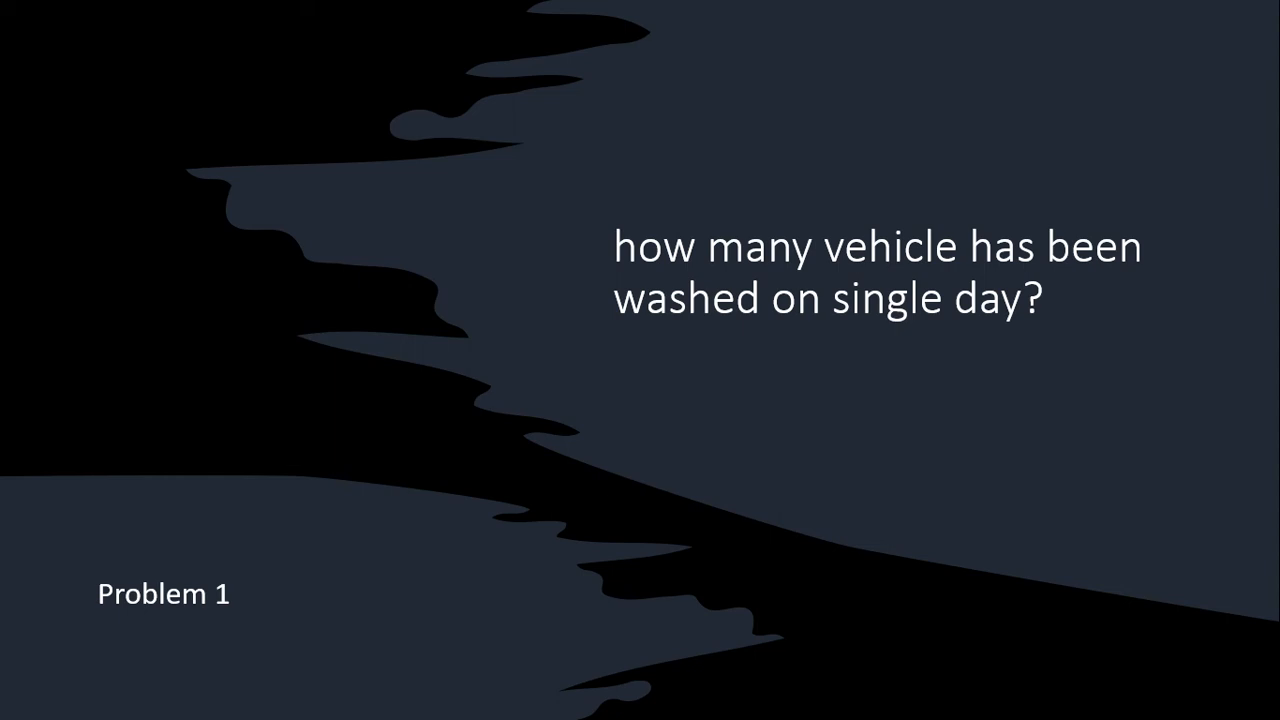
pyautogui.hotkey('alt', 'Tab')
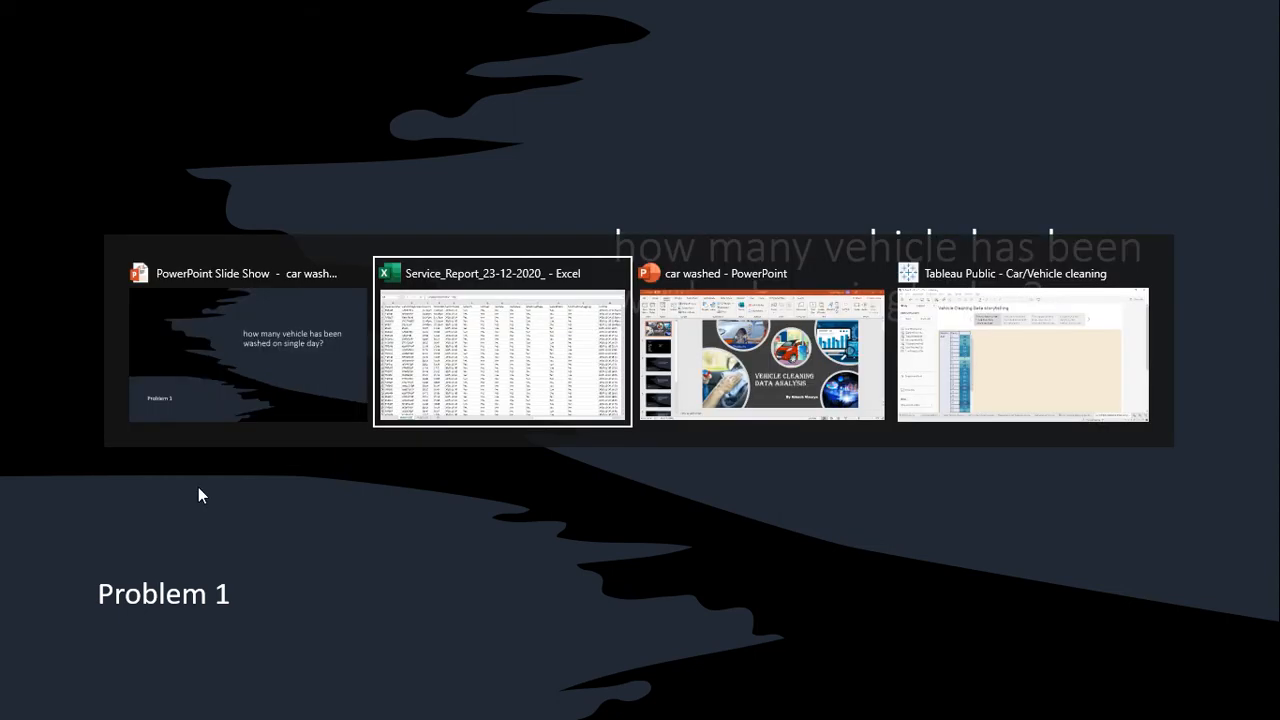
pyautogui.hotkey('alt', 'Tab')
pyautogui.hotkey('alt', 'Tab')
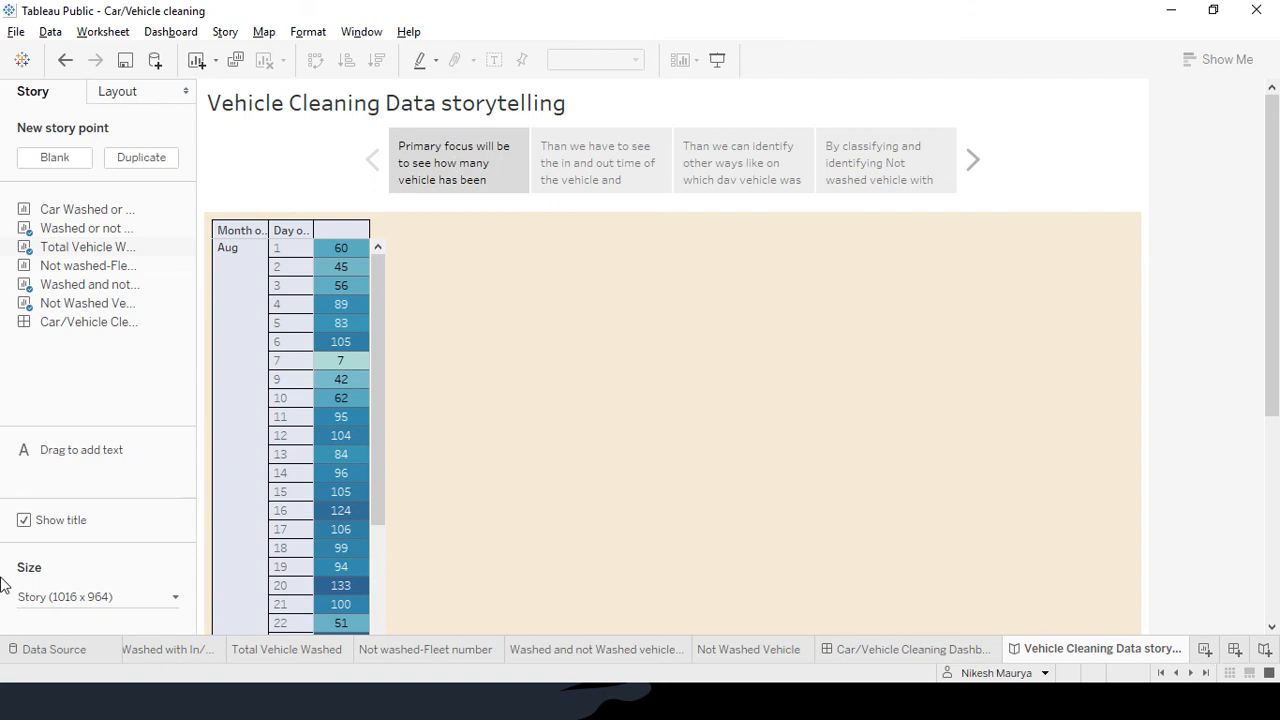
# Review the Car Washed or not and Washed or not Washed worksheets, selecting Time OUT
pyautogui.scroll(1, 177, 654)
pyautogui.click(180, 650)
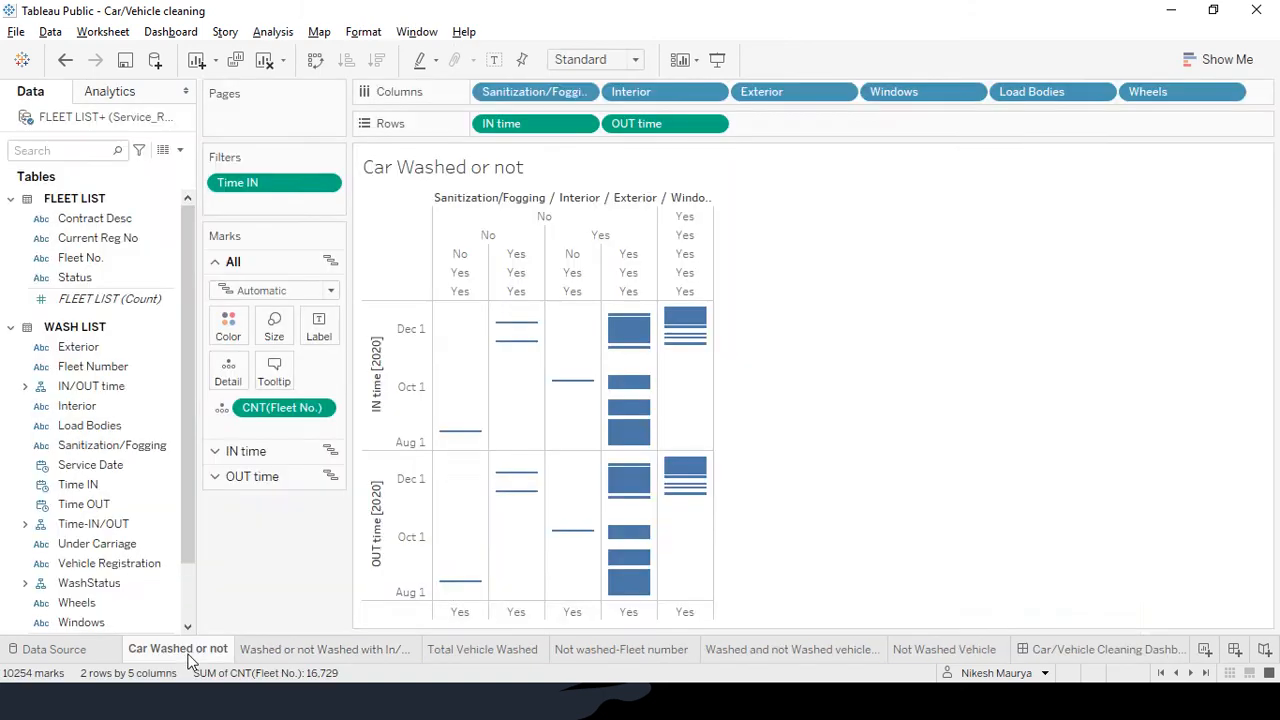
pyautogui.click(311, 648)
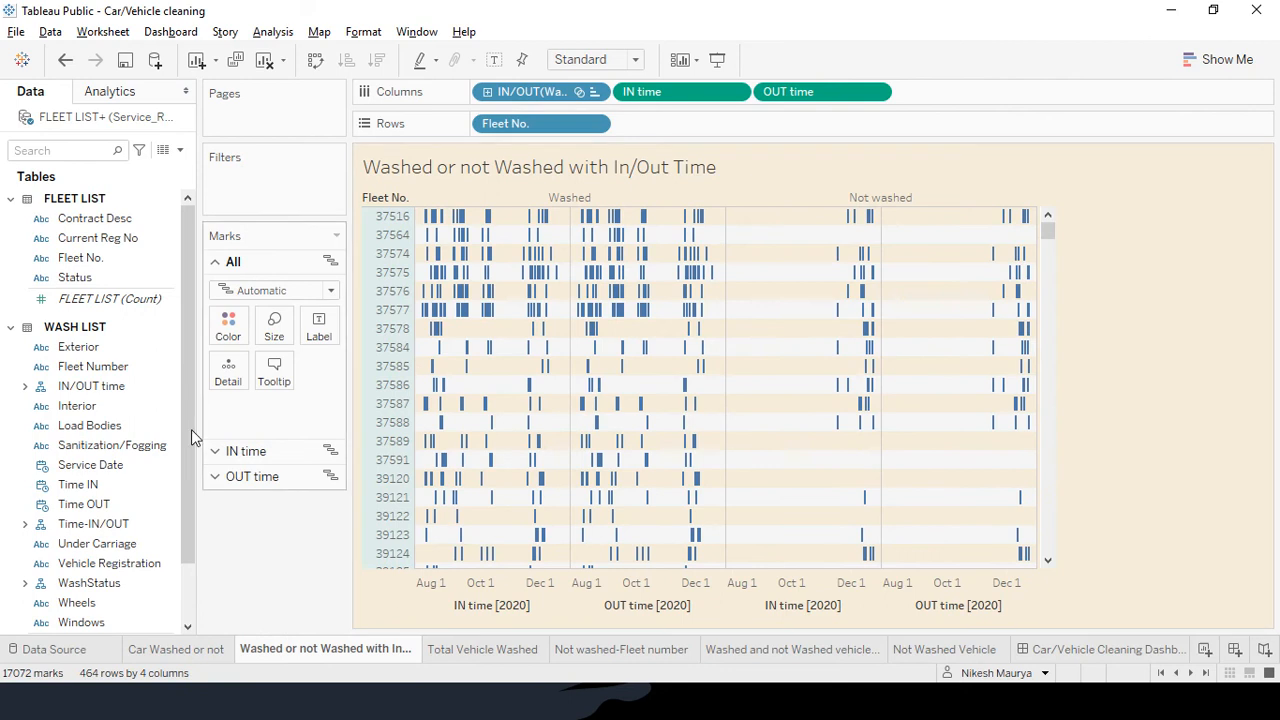
pyautogui.click(175, 509)
# Try the Data Source page twice, cancel the locate-file prompts, and return to the start page
pyautogui.click(60, 650)
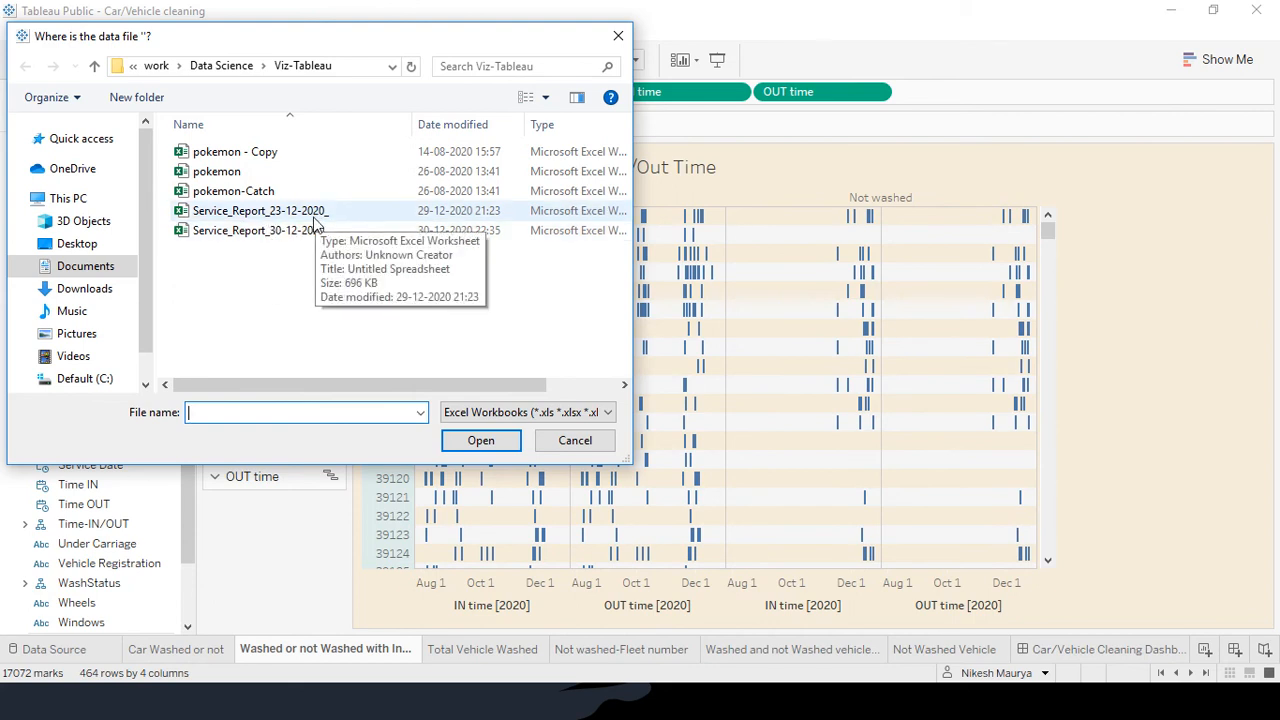
pyautogui.click(572, 441)
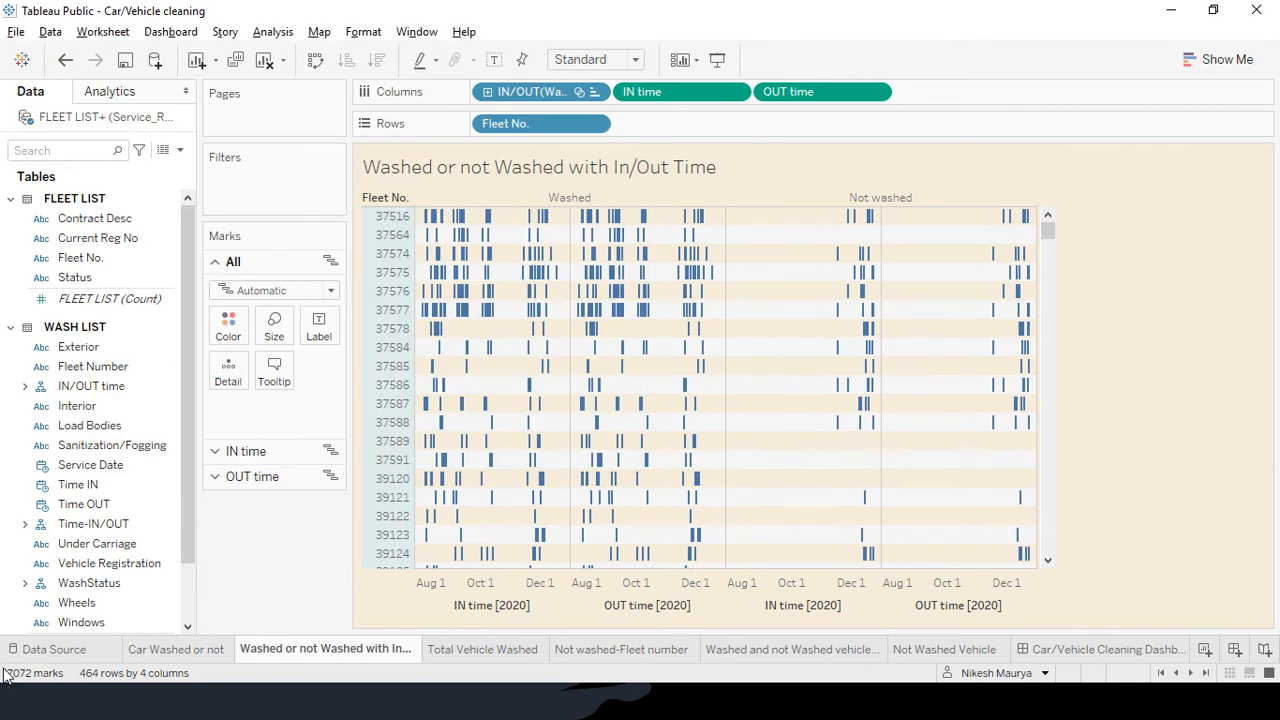
pyautogui.click(38, 648)
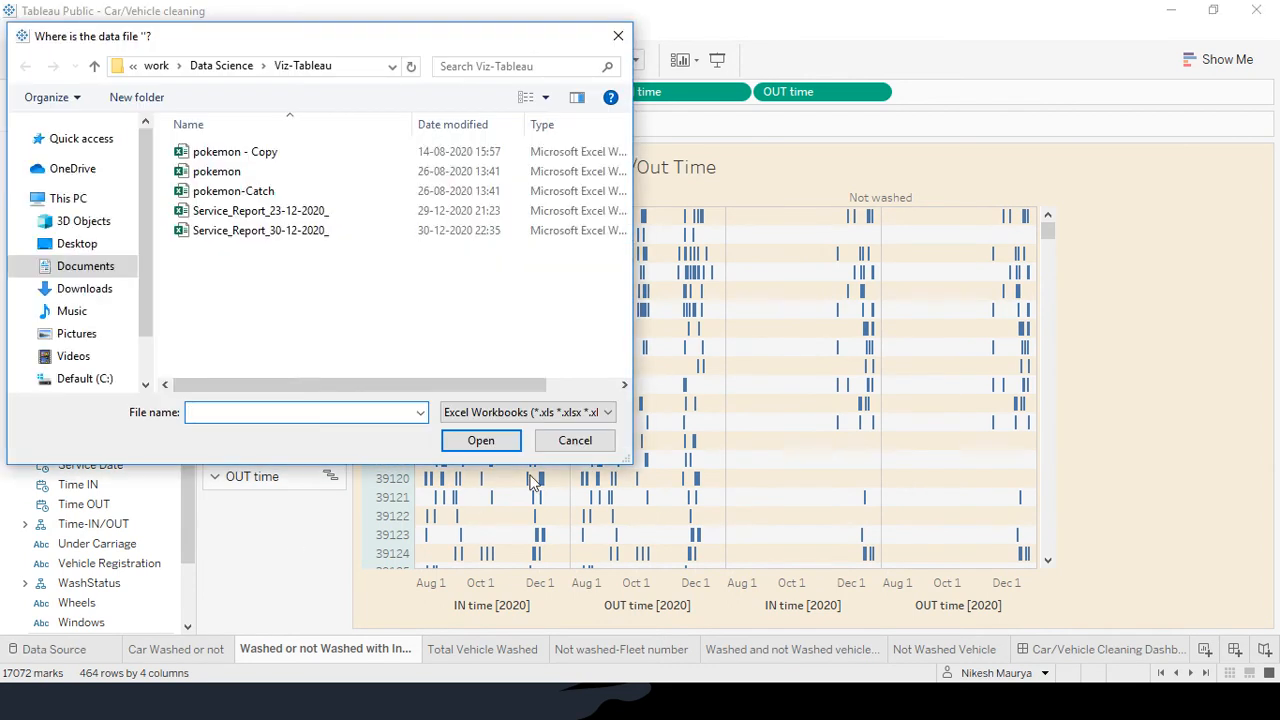
pyautogui.click(572, 441)
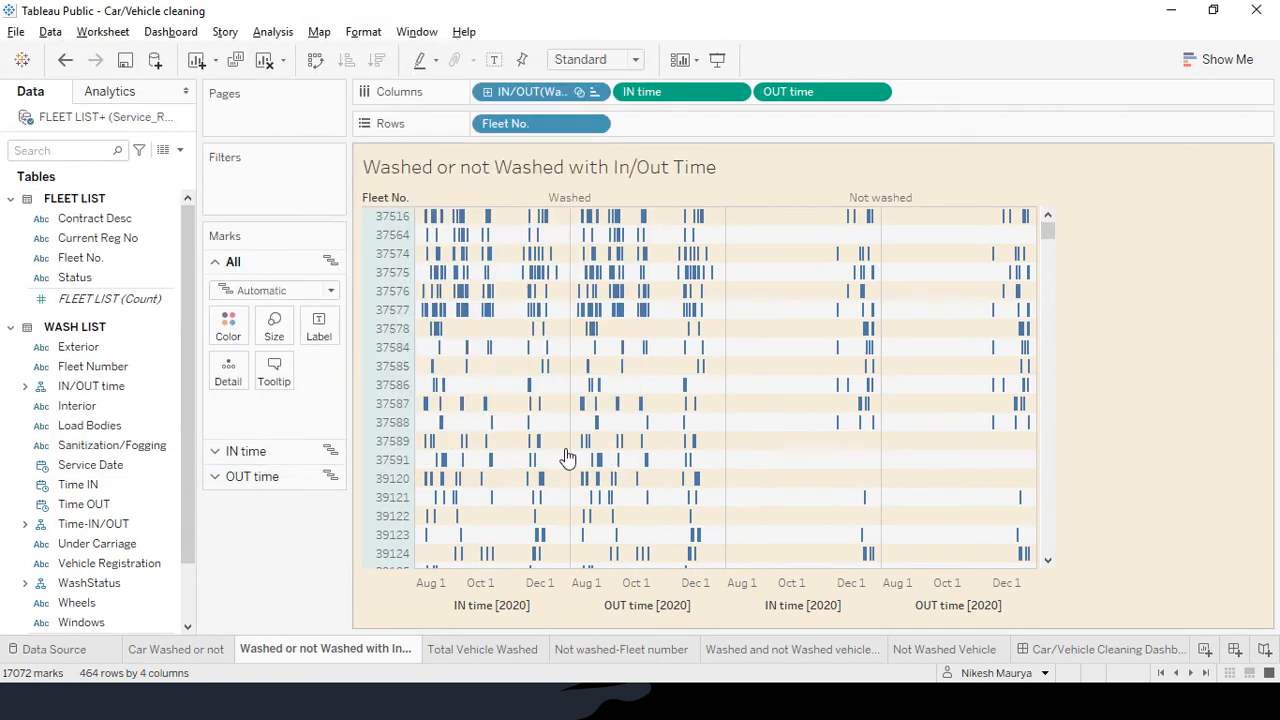
pyautogui.click(22, 60)
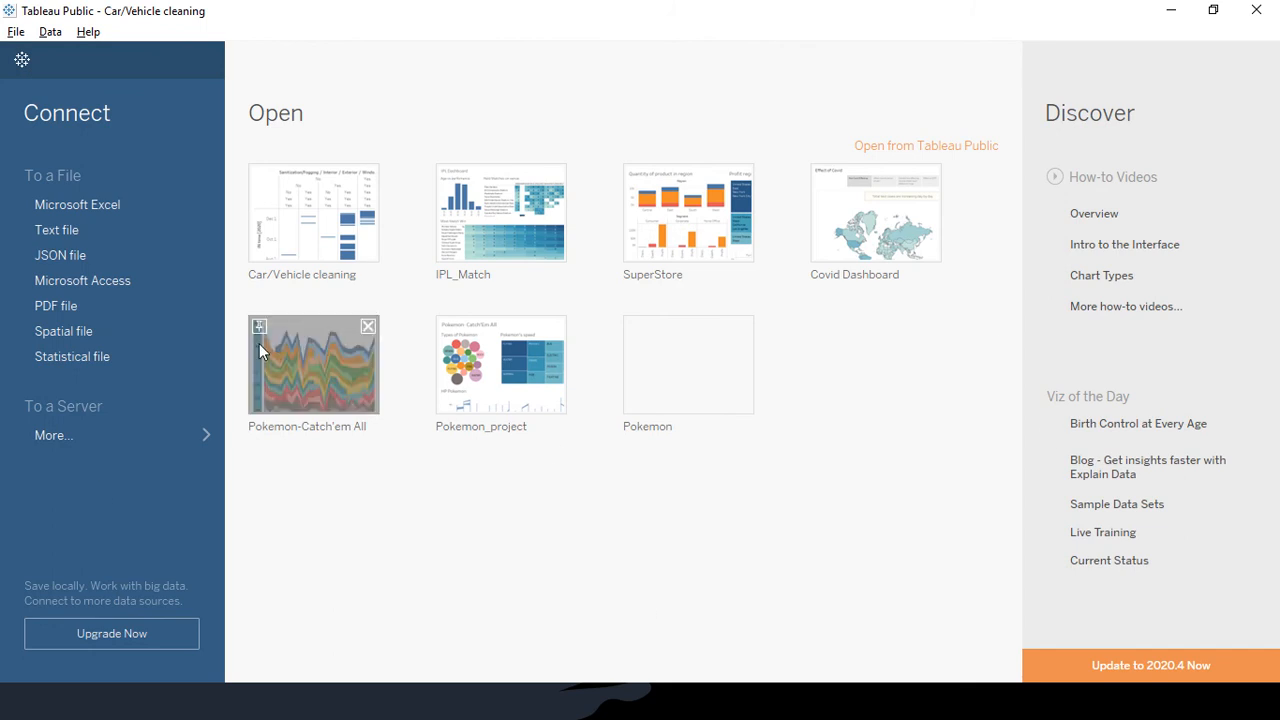
# Try several routes to the data source, cancelling the Excel connection and locate-file prompts
pyautogui.click(74, 203)
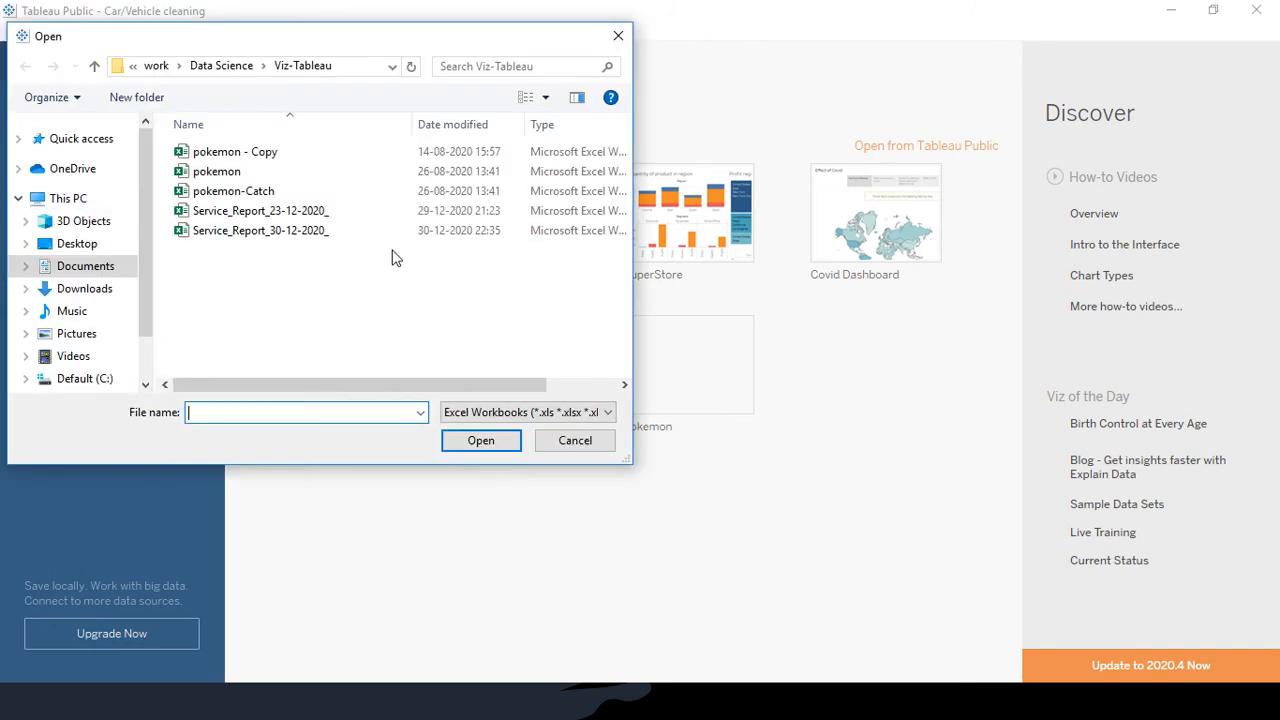
pyautogui.click(603, 444)
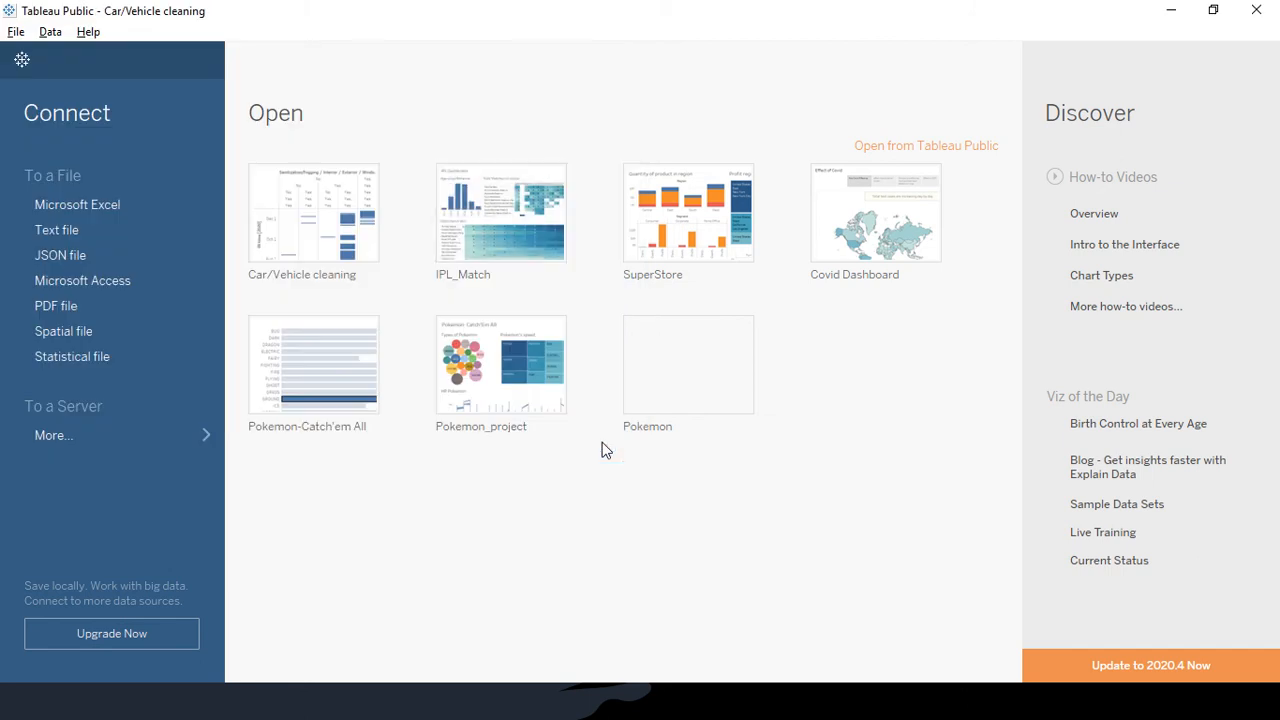
pyautogui.click(24, 60)
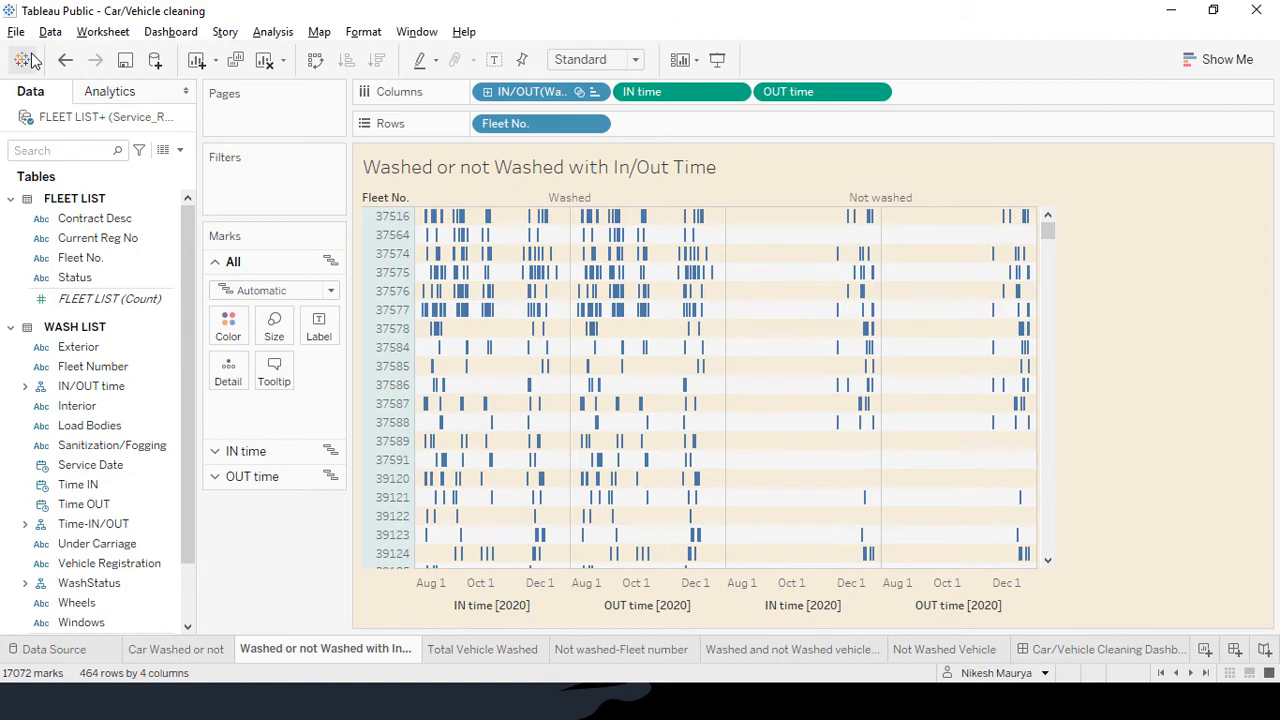
pyautogui.click(86, 655)
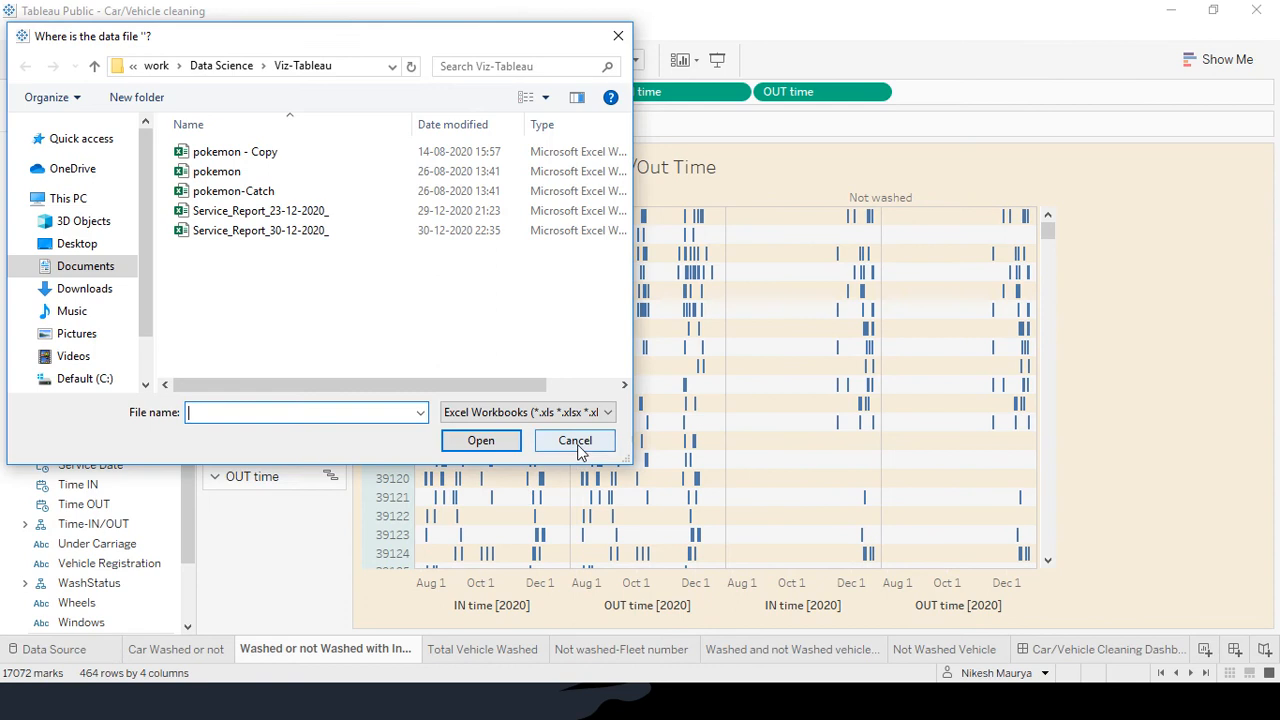
pyautogui.click(577, 449)
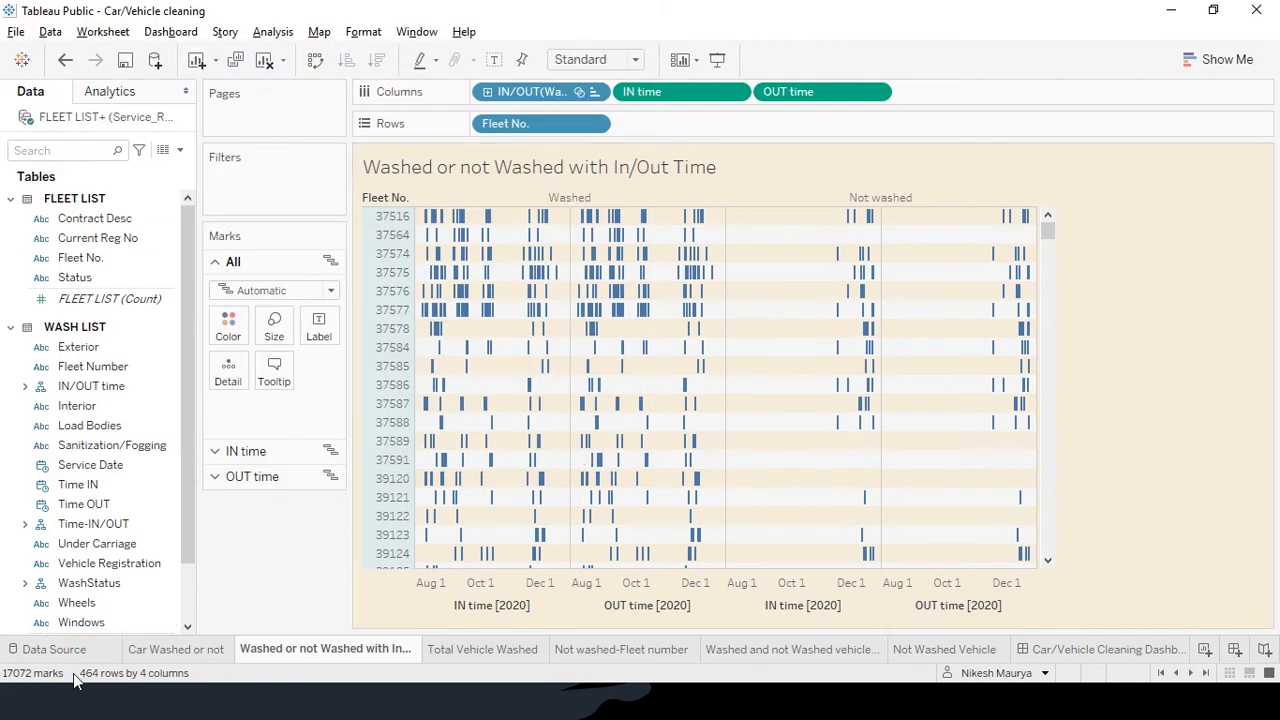
pyautogui.click(176, 650)
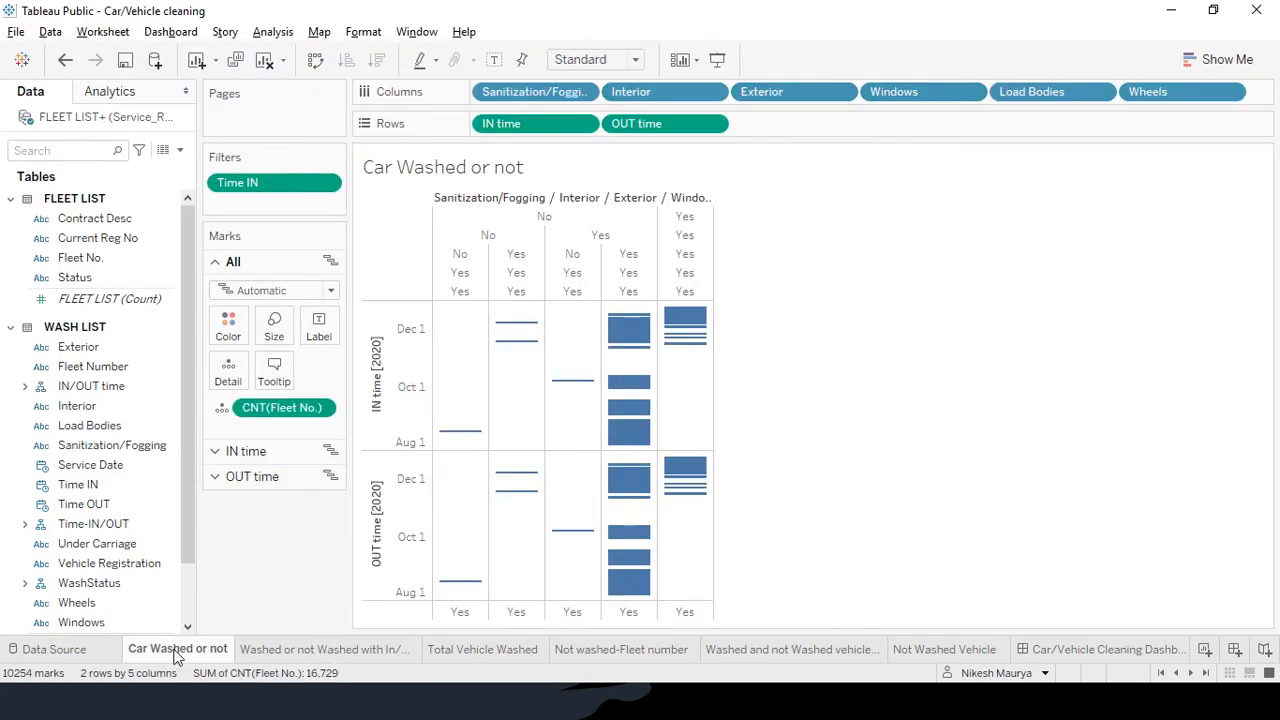
pyautogui.click(8, 655)
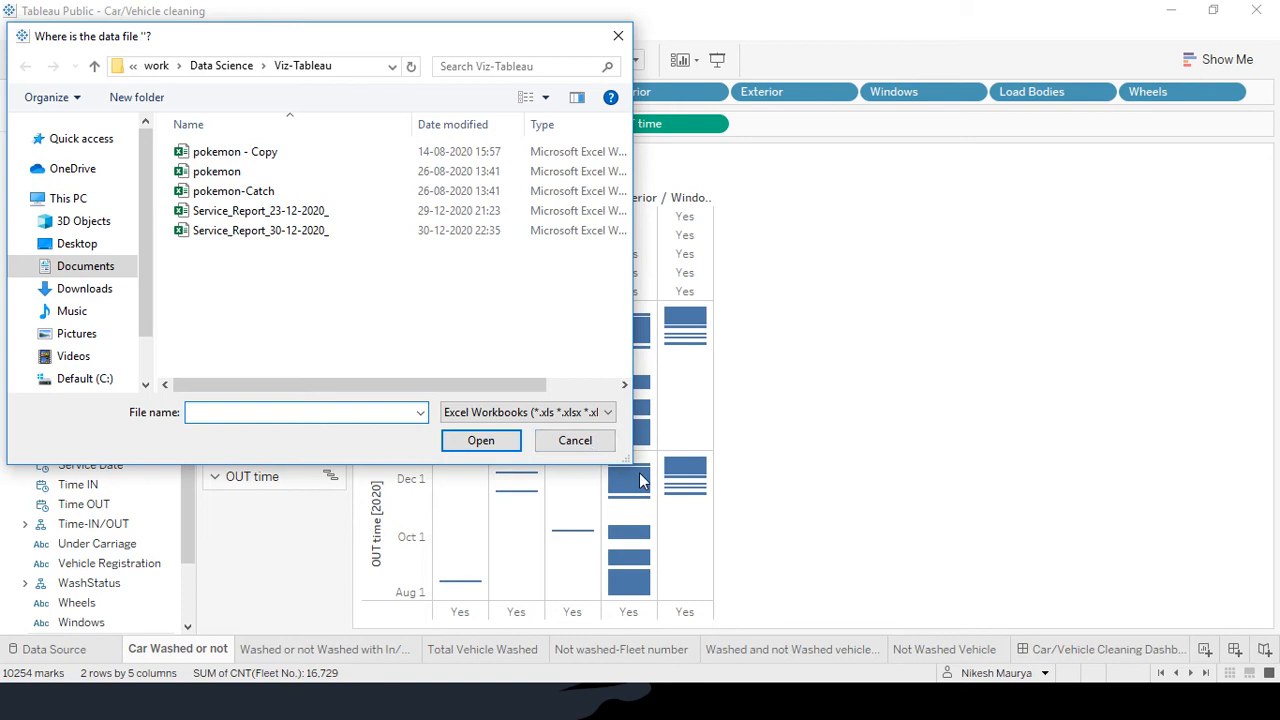
pyautogui.click(588, 446)
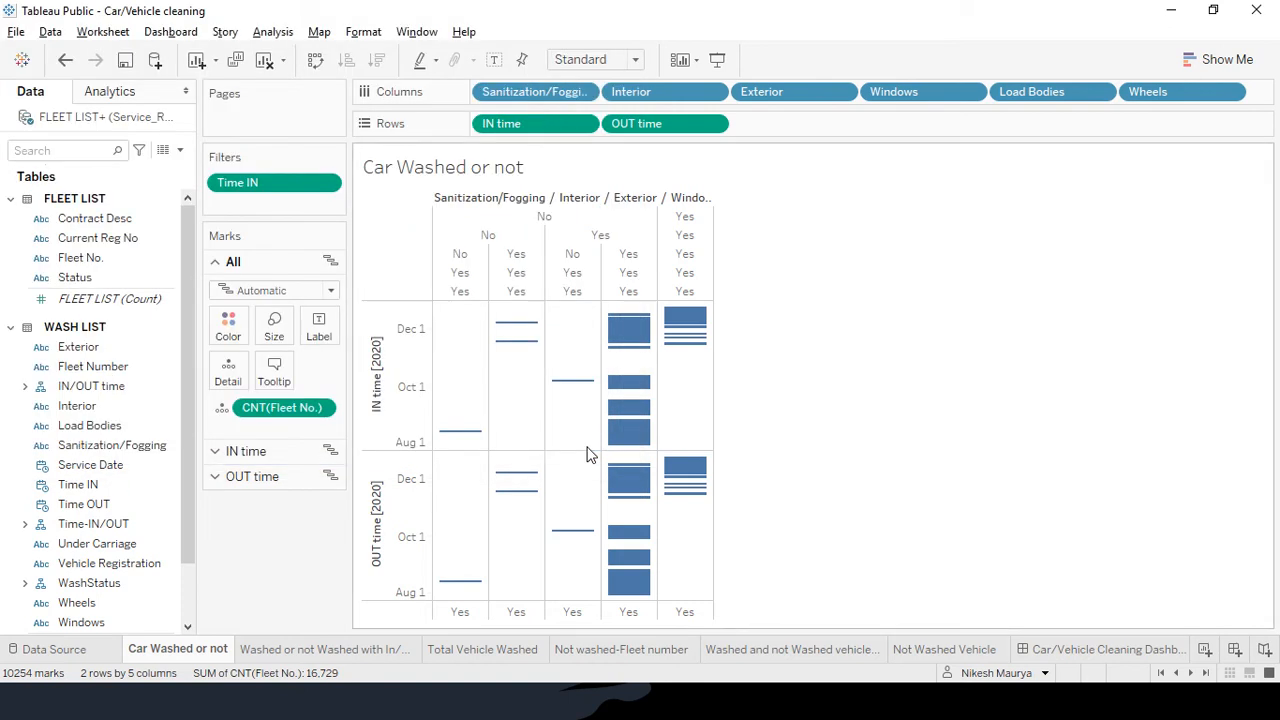
pyautogui.click(104, 92)
pyautogui.click(45, 93)
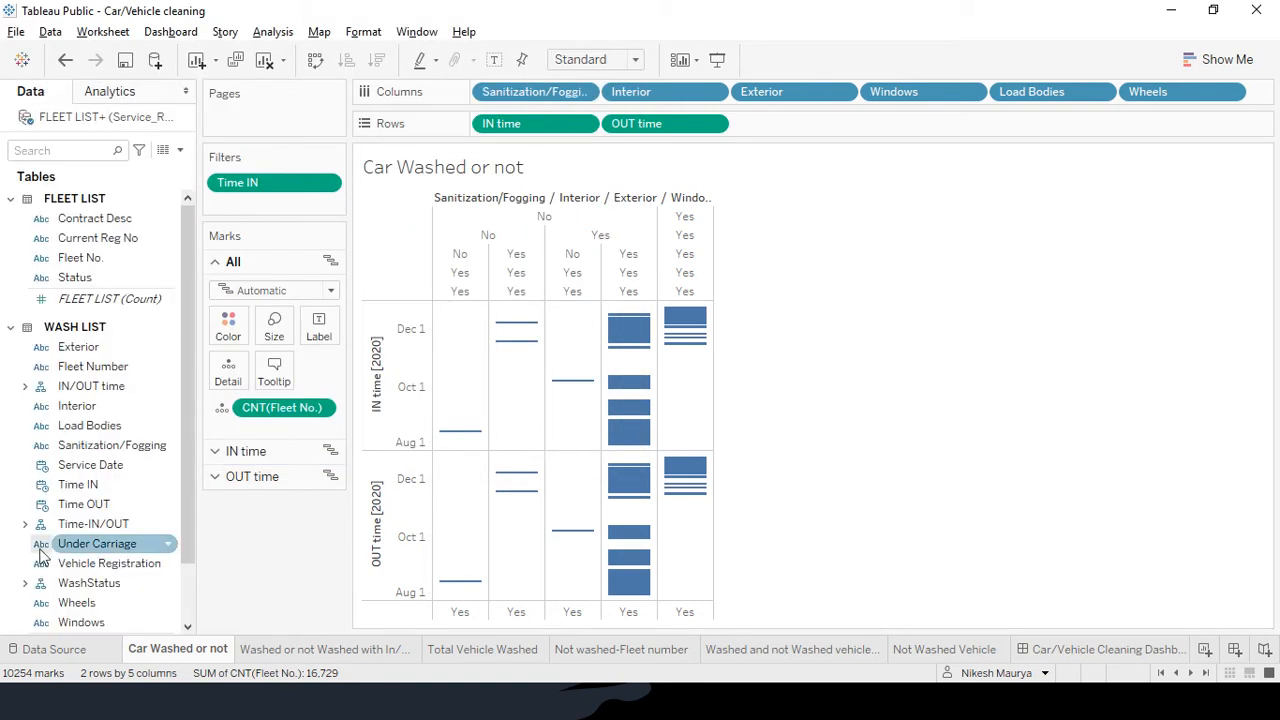
# Relink the workbook's missing data file to Service_Report_23-12-2020_ from the Data Source tab
pyautogui.click(10, 652)
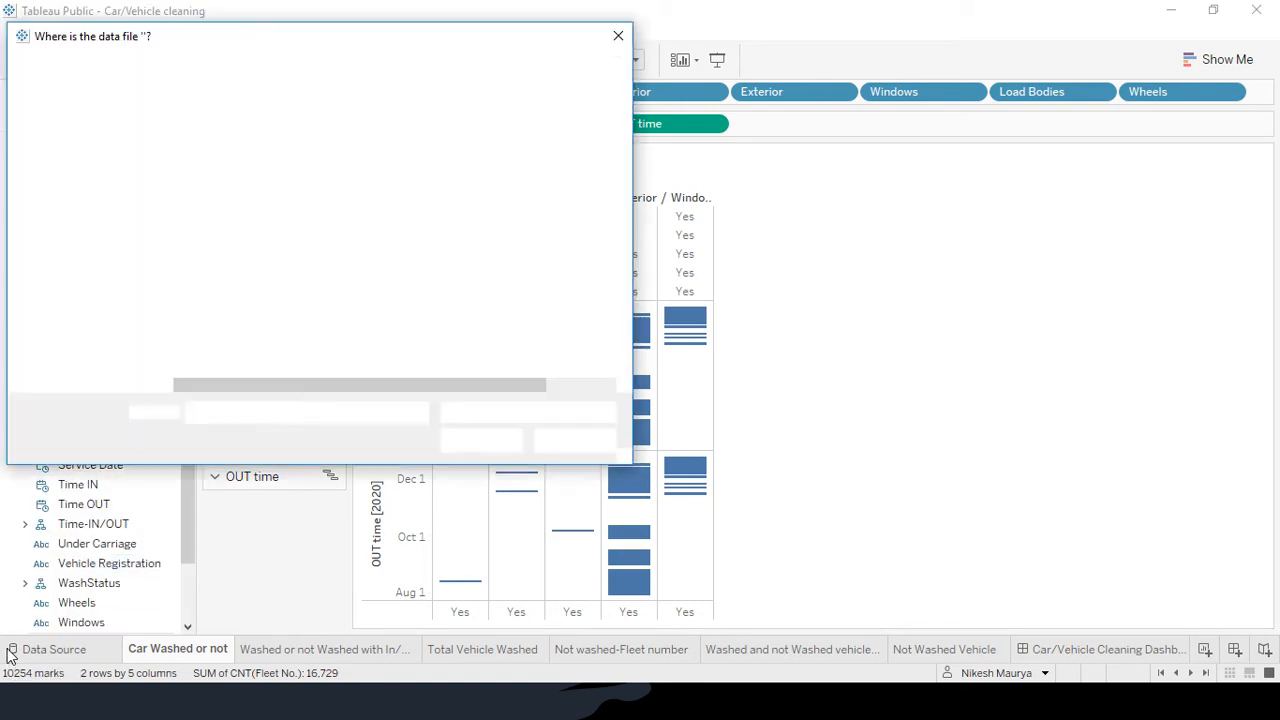
pyautogui.click(298, 210)
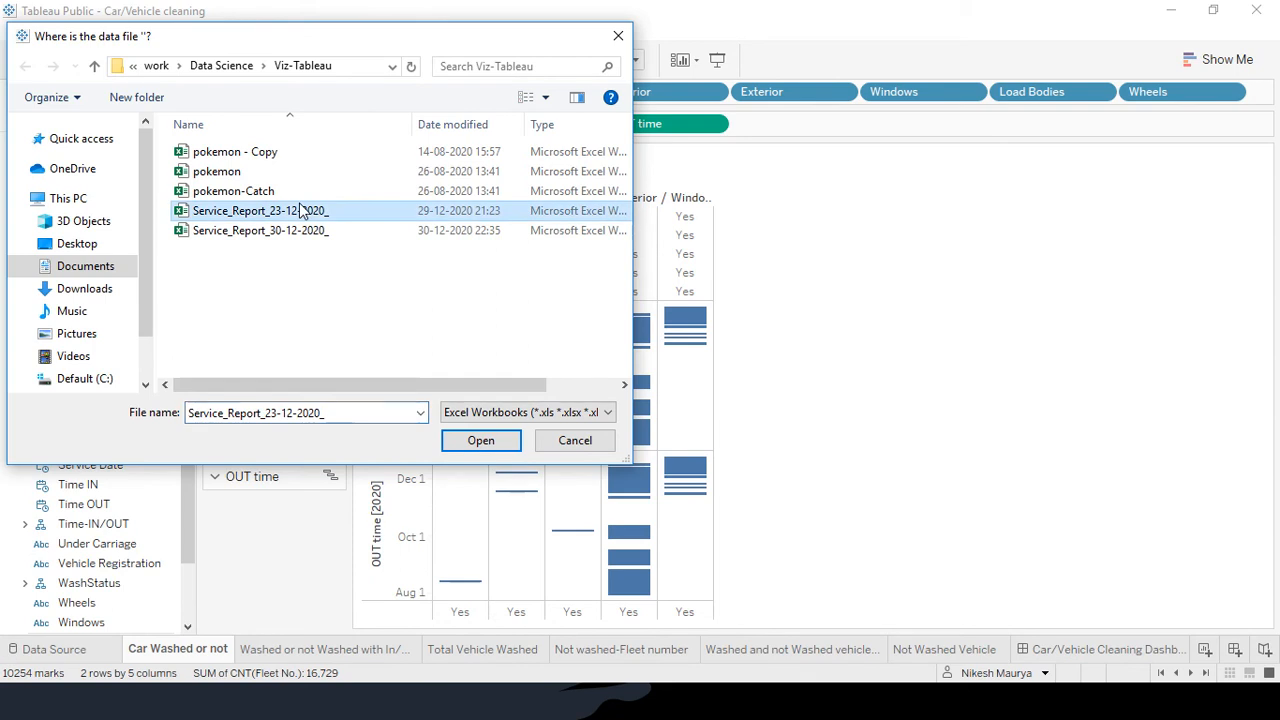
pyautogui.click(476, 441)
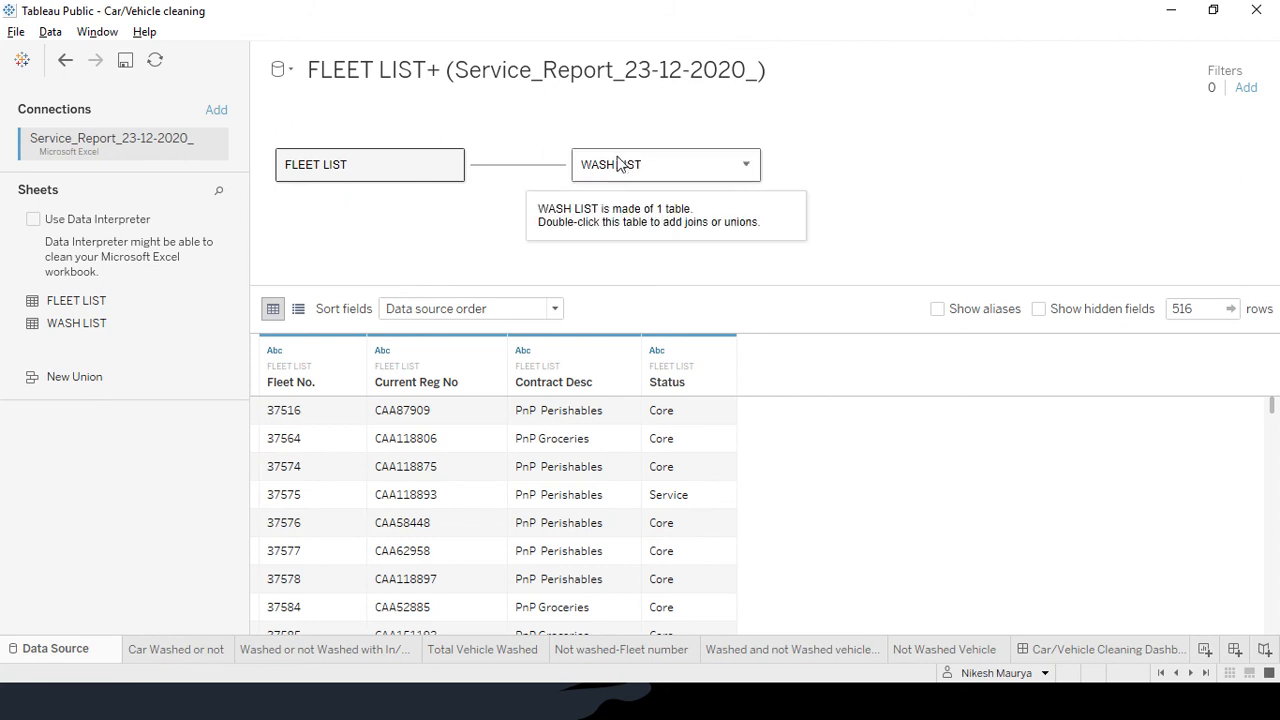
# Delete the WASH LIST table from the data source canvas
pyautogui.click(631, 163)
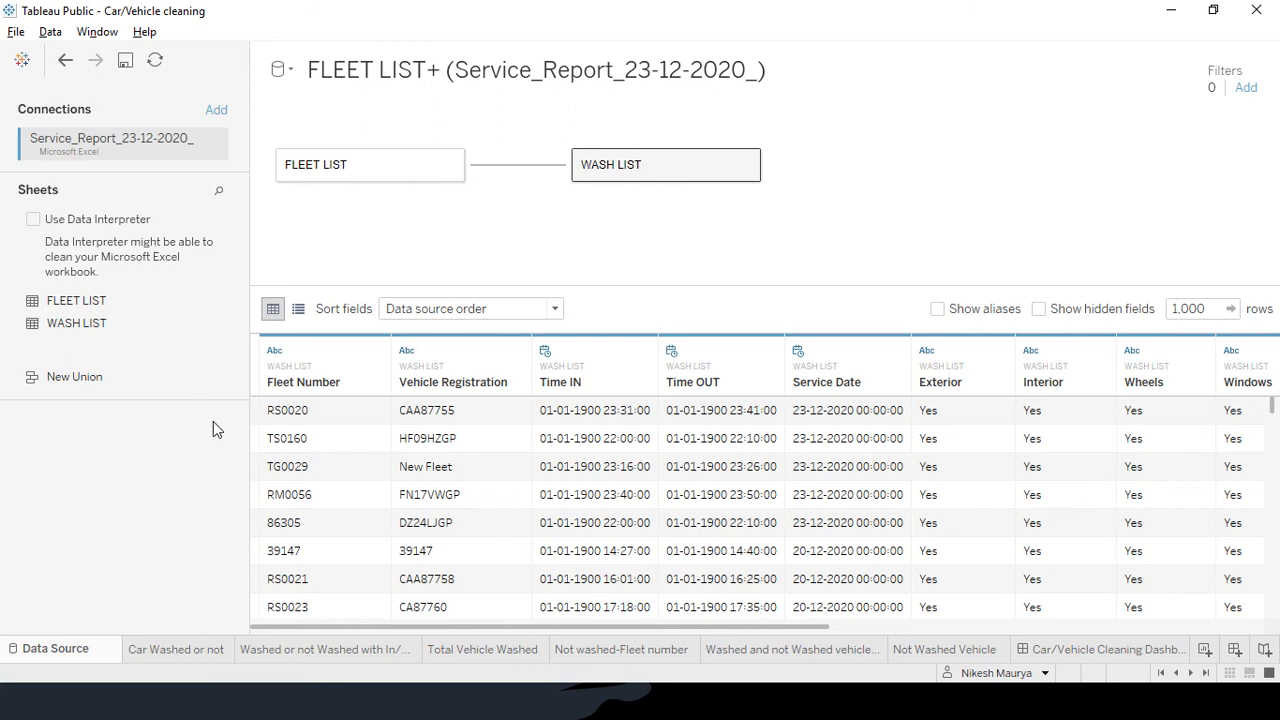
pyautogui.press('Delete')
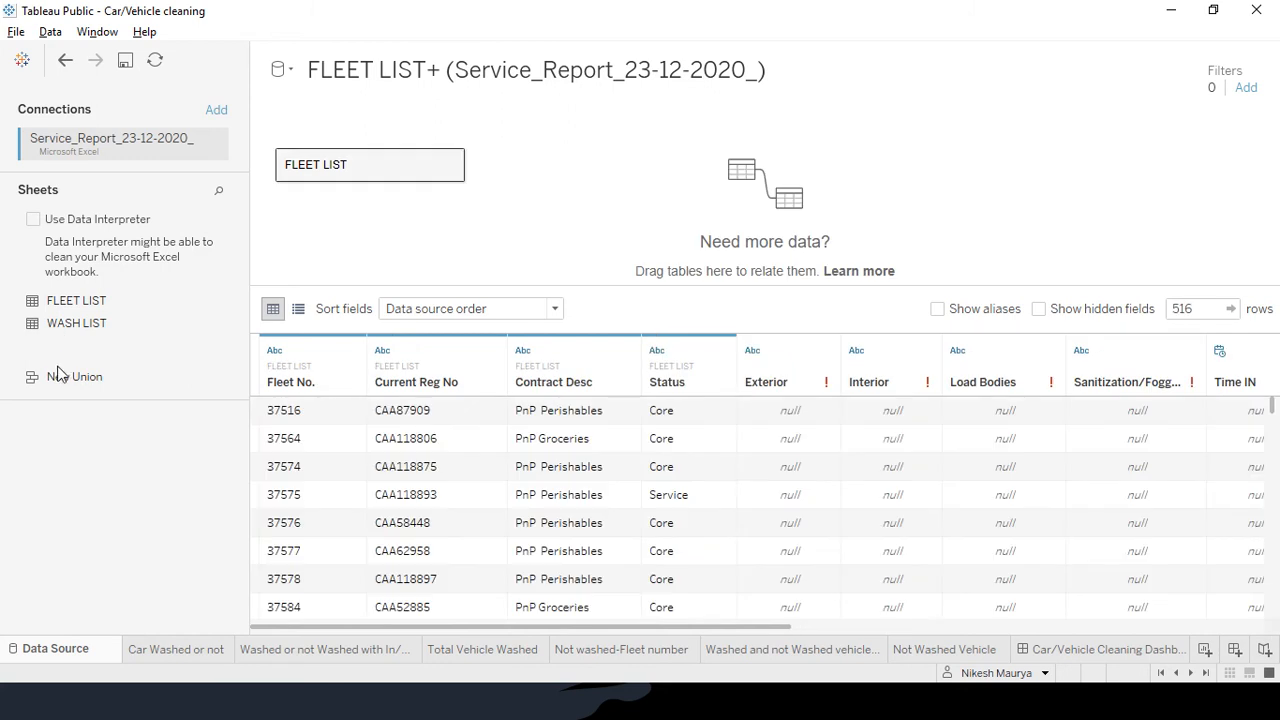
# Re-place FLEET LIST on the canvas and drag WASH LIST beside it to relate them
pyautogui.click(333, 172)
pyautogui.press('Delete')
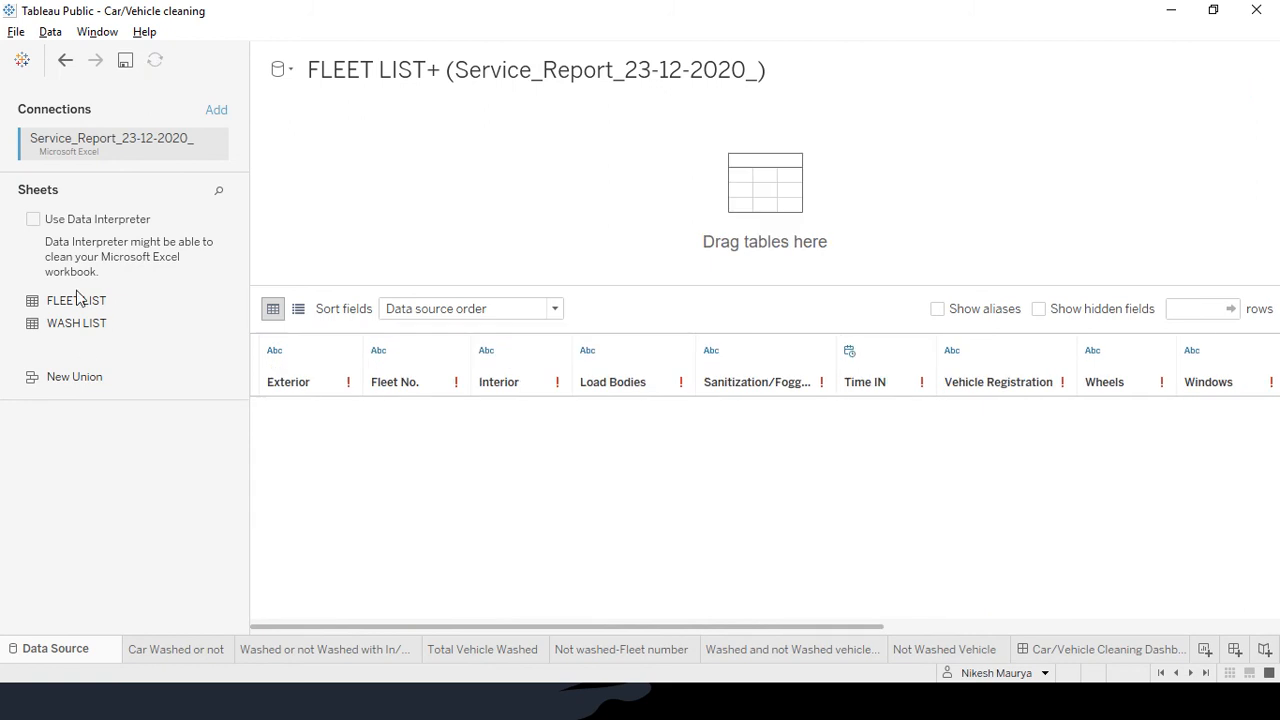
pyautogui.moveTo(57, 308); pyautogui.dragTo(362, 214)
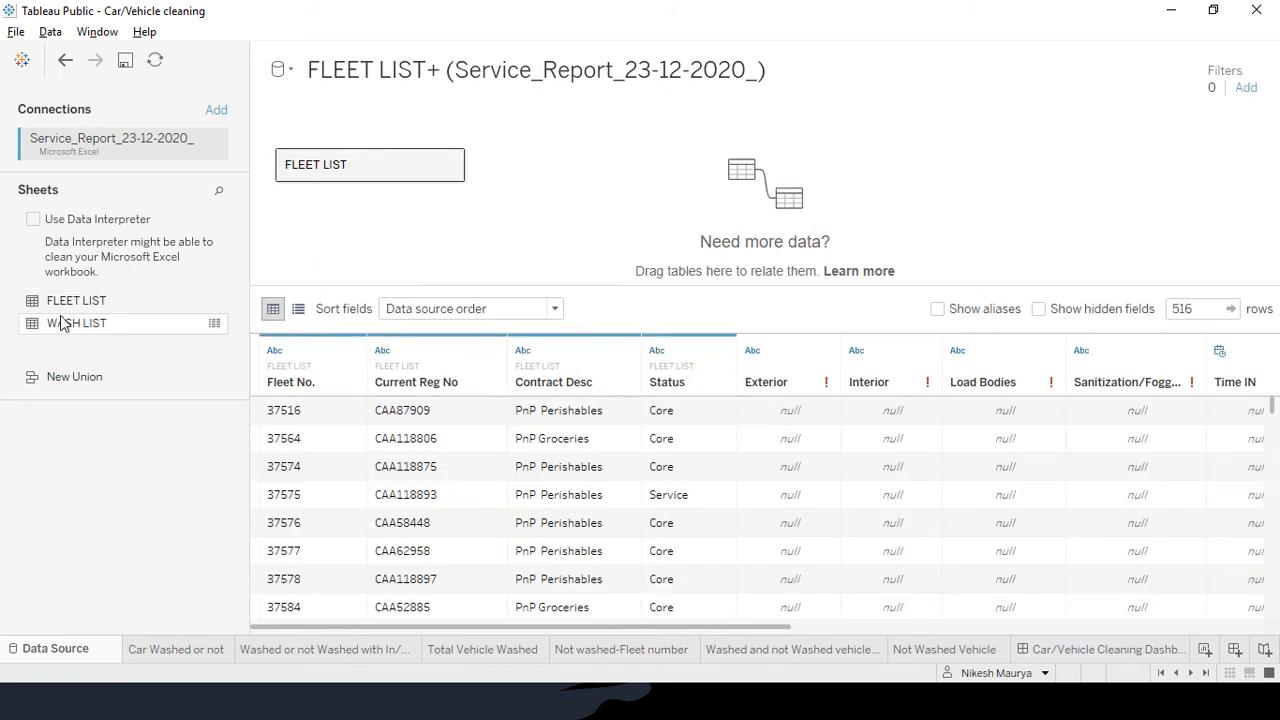
pyautogui.moveTo(61, 323); pyautogui.dragTo(607, 195)
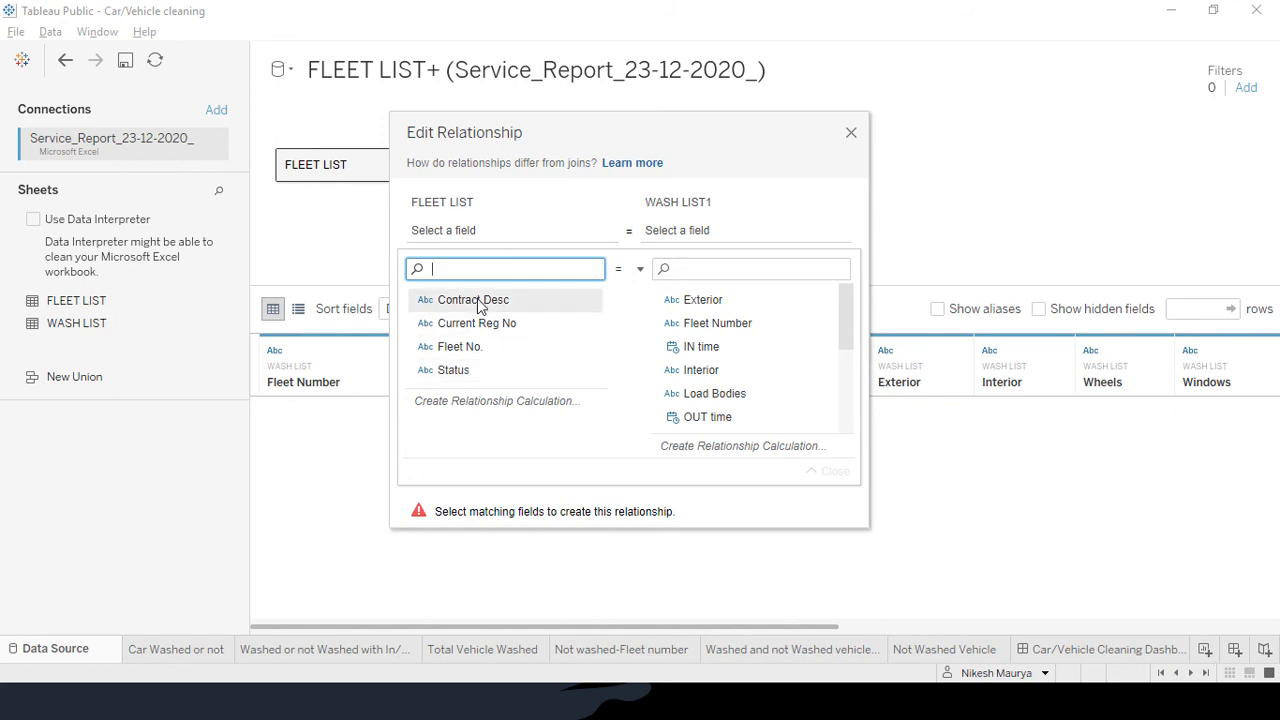
# Relate FLEET LIST to WASH LIST1 on Fleet No. = Fleet Number
pyautogui.click(462, 350)
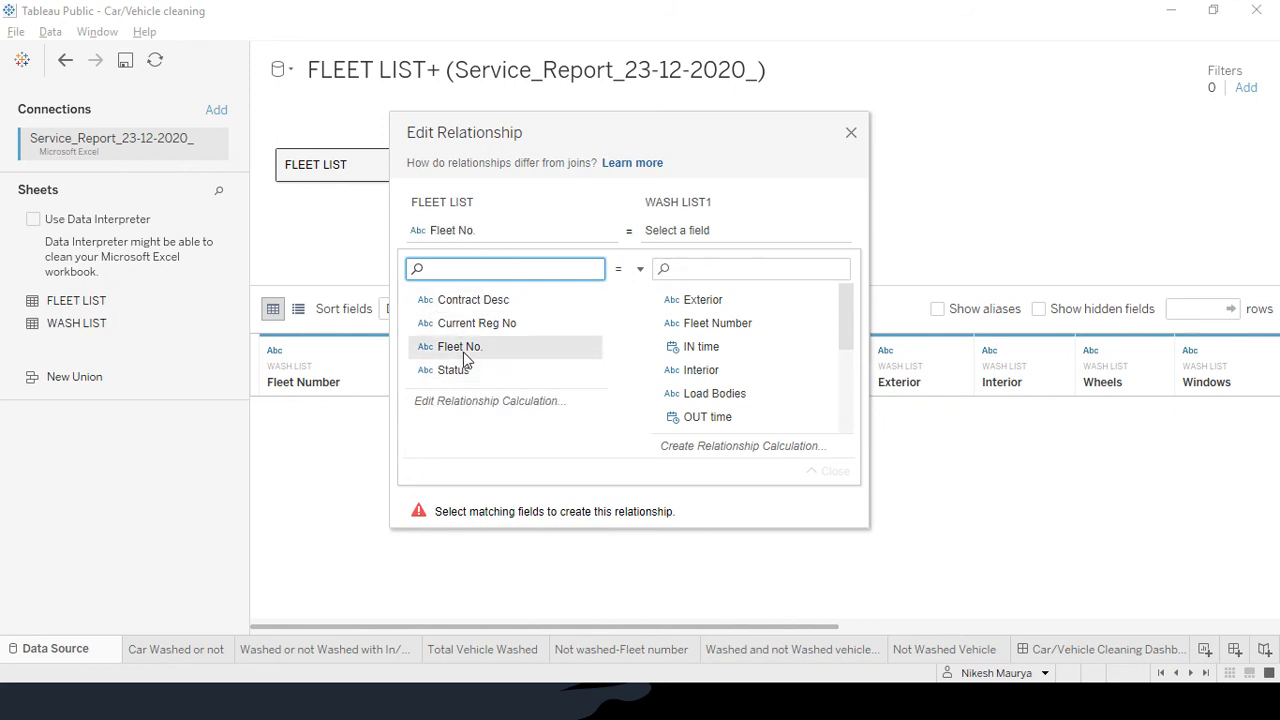
pyautogui.click(725, 330)
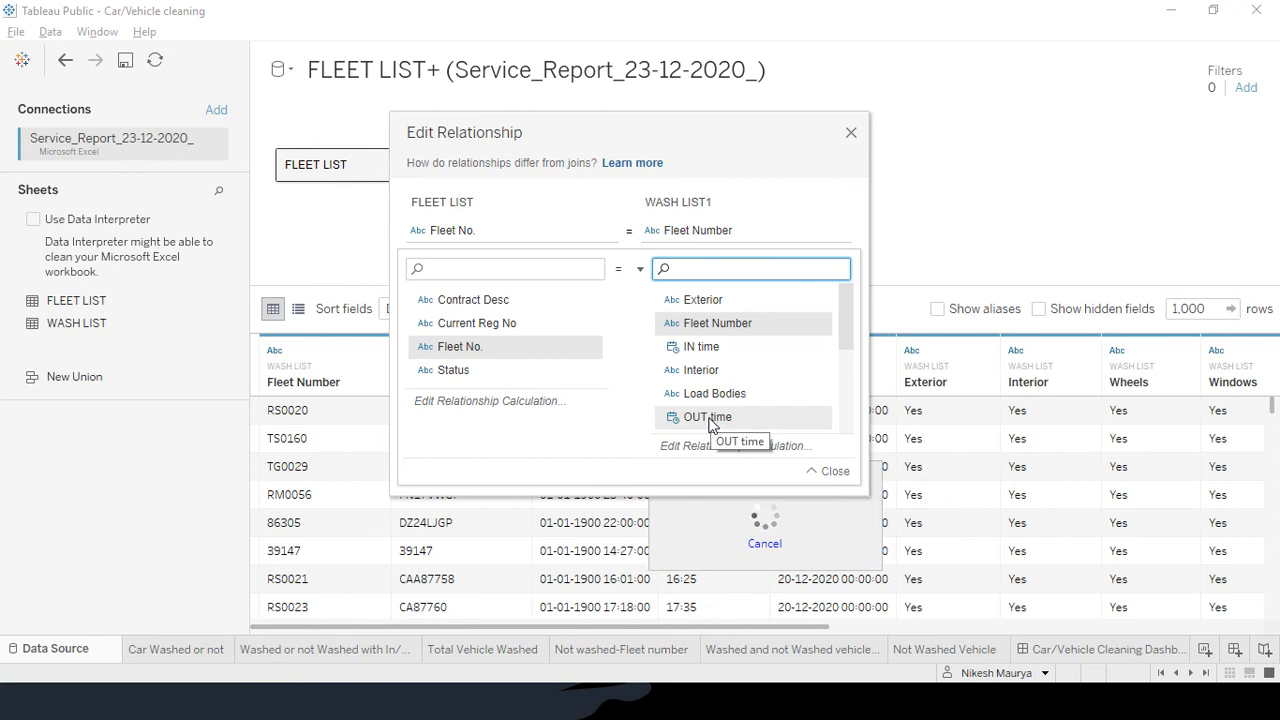
pyautogui.click(851, 131)
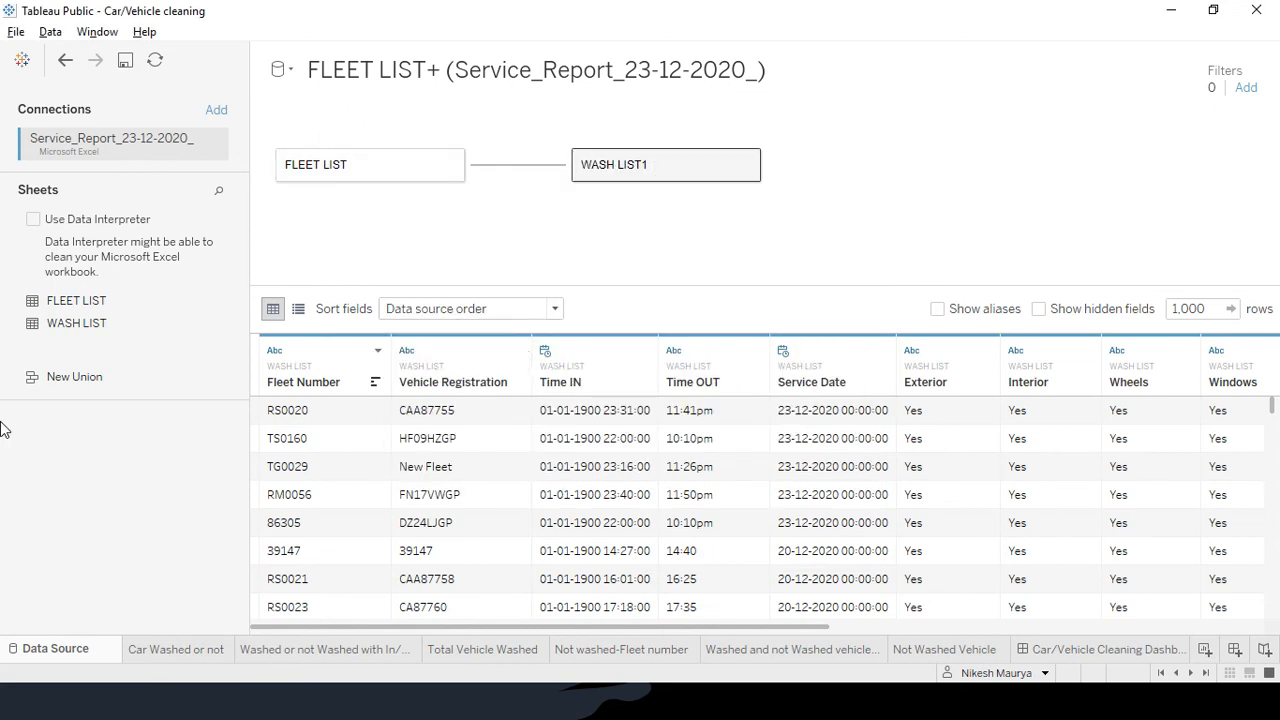
# Re-add WASH LIST and match Fleet No. to Fleet Number again so wash records appear
pyautogui.press('Delete')
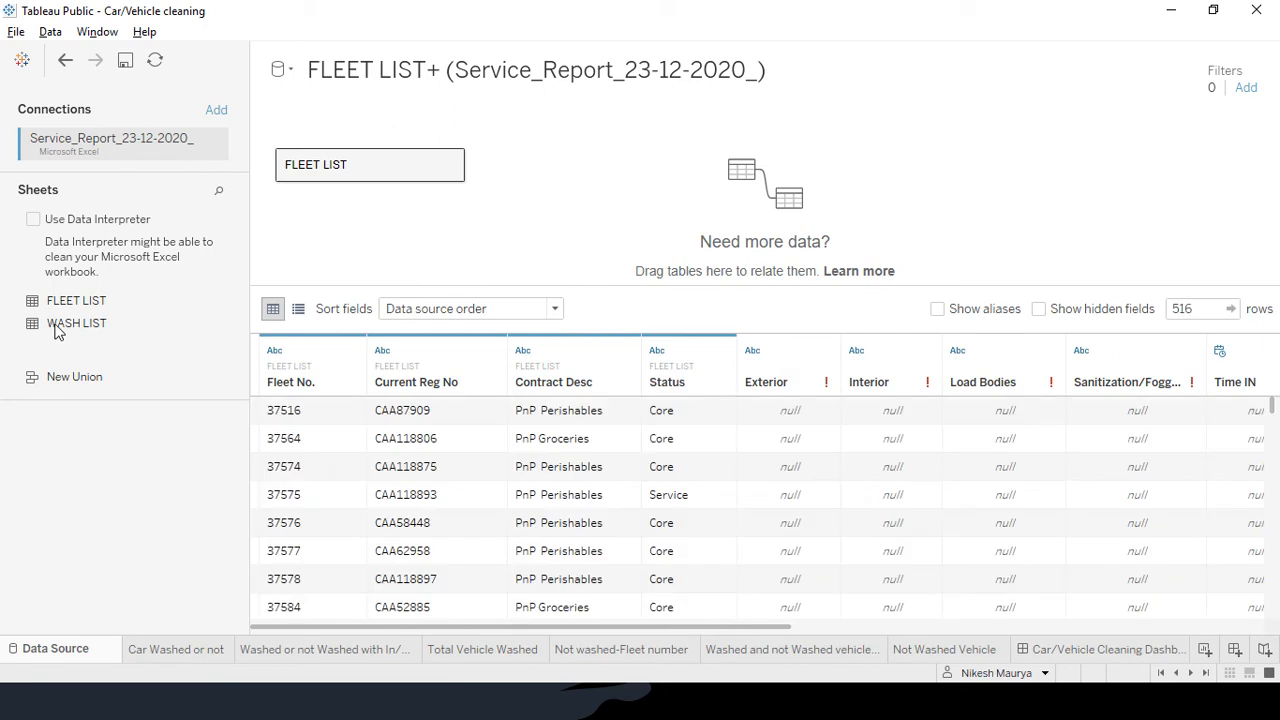
pyautogui.moveTo(56, 332); pyautogui.dragTo(575, 180)
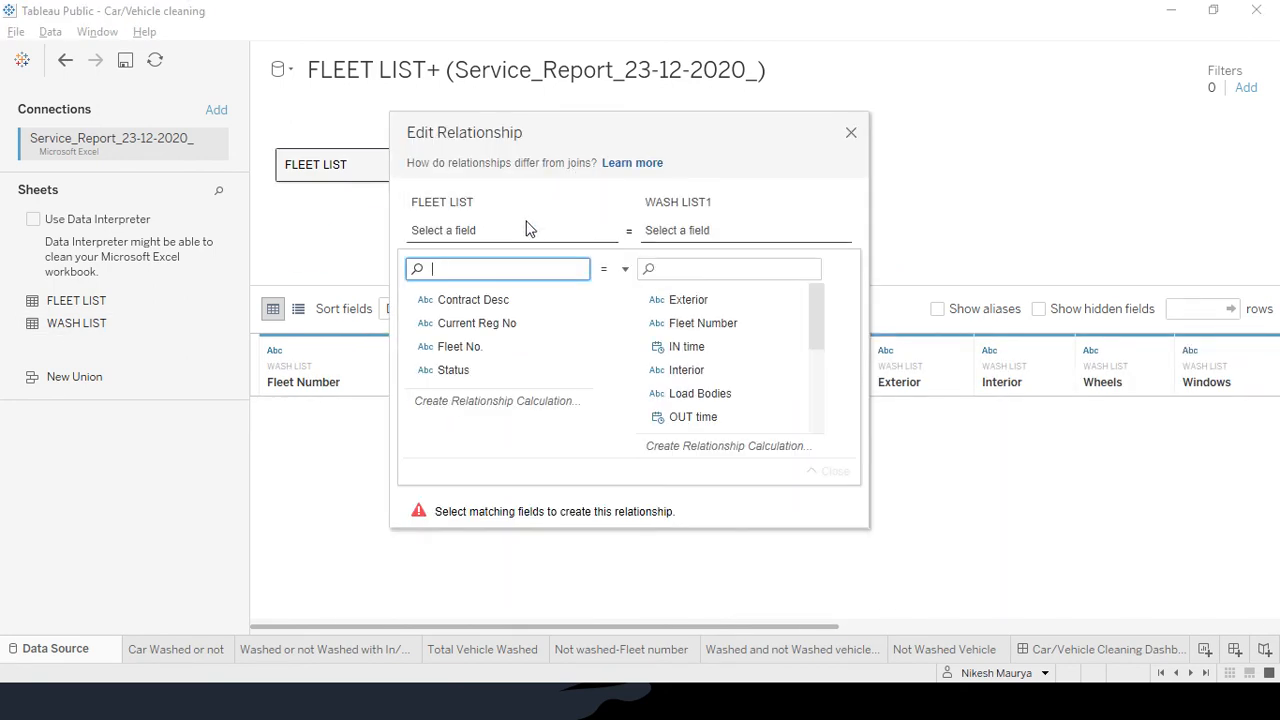
pyautogui.click(460, 346)
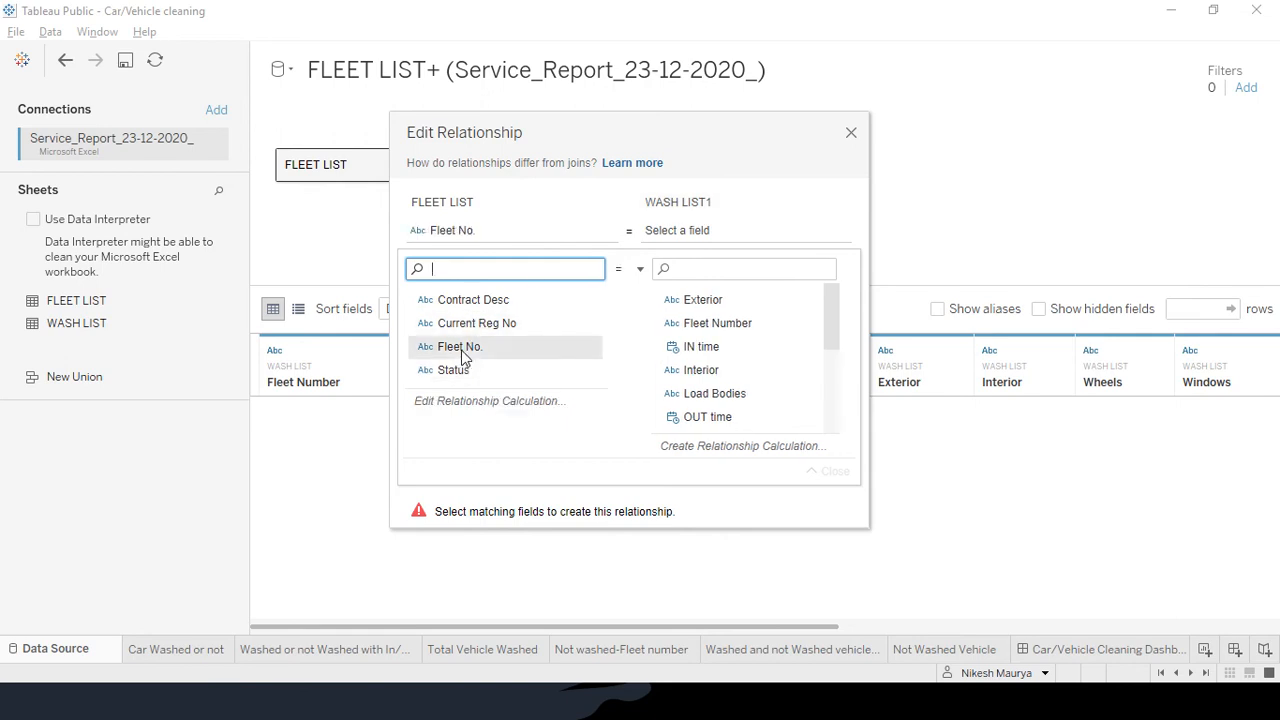
pyautogui.click(731, 331)
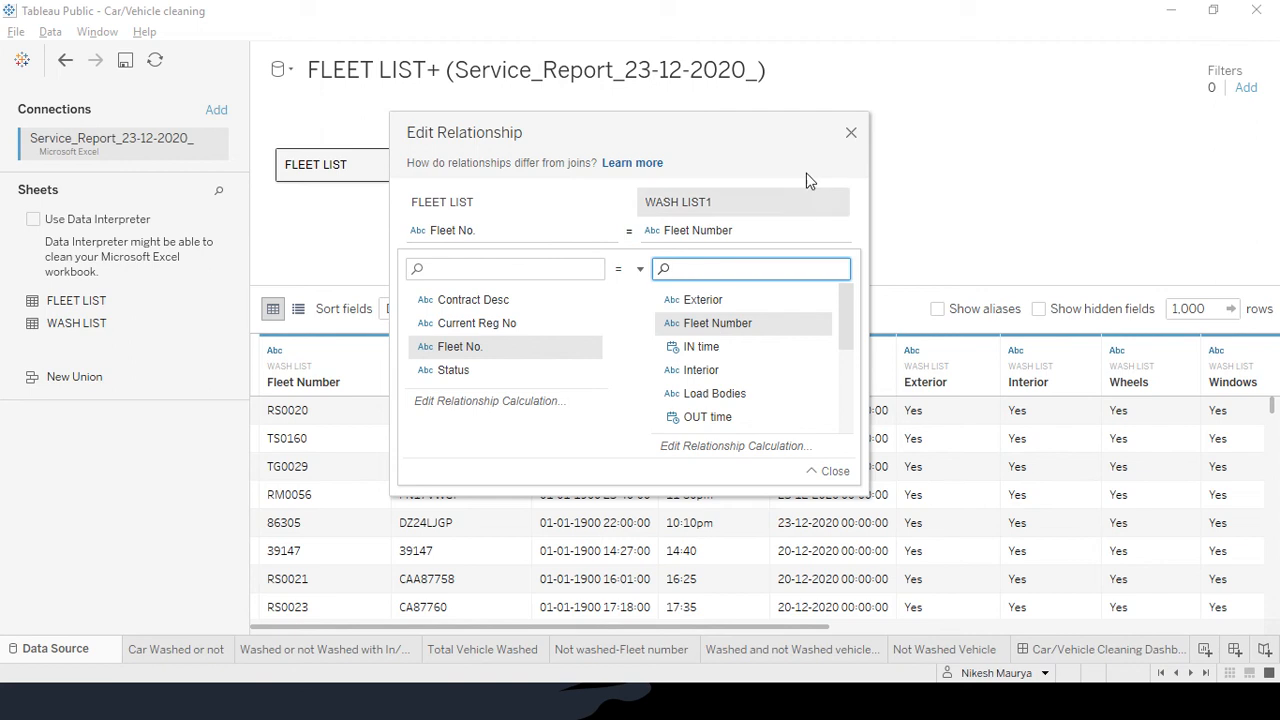
pyautogui.click(853, 136)
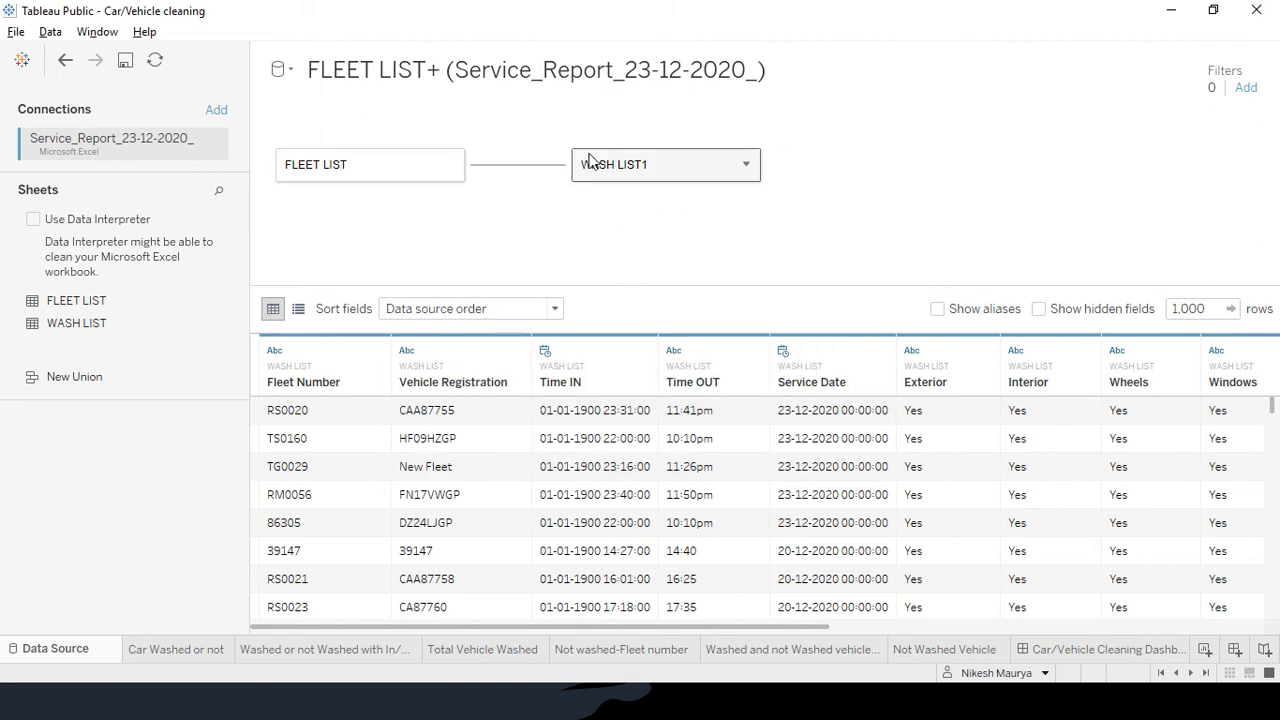
# Go via Car Washed or not to the Total Vehicle Washed sheet's daily August counts
pyautogui.click(169, 653)
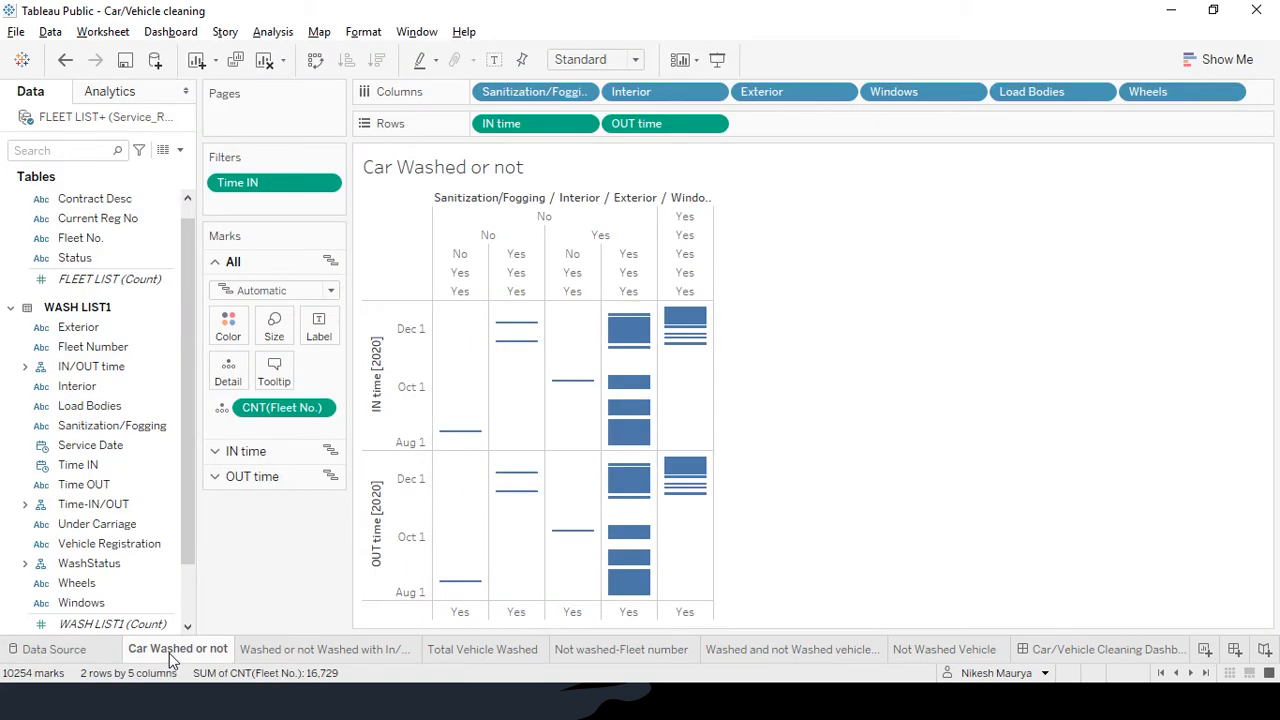
pyautogui.click(482, 650)
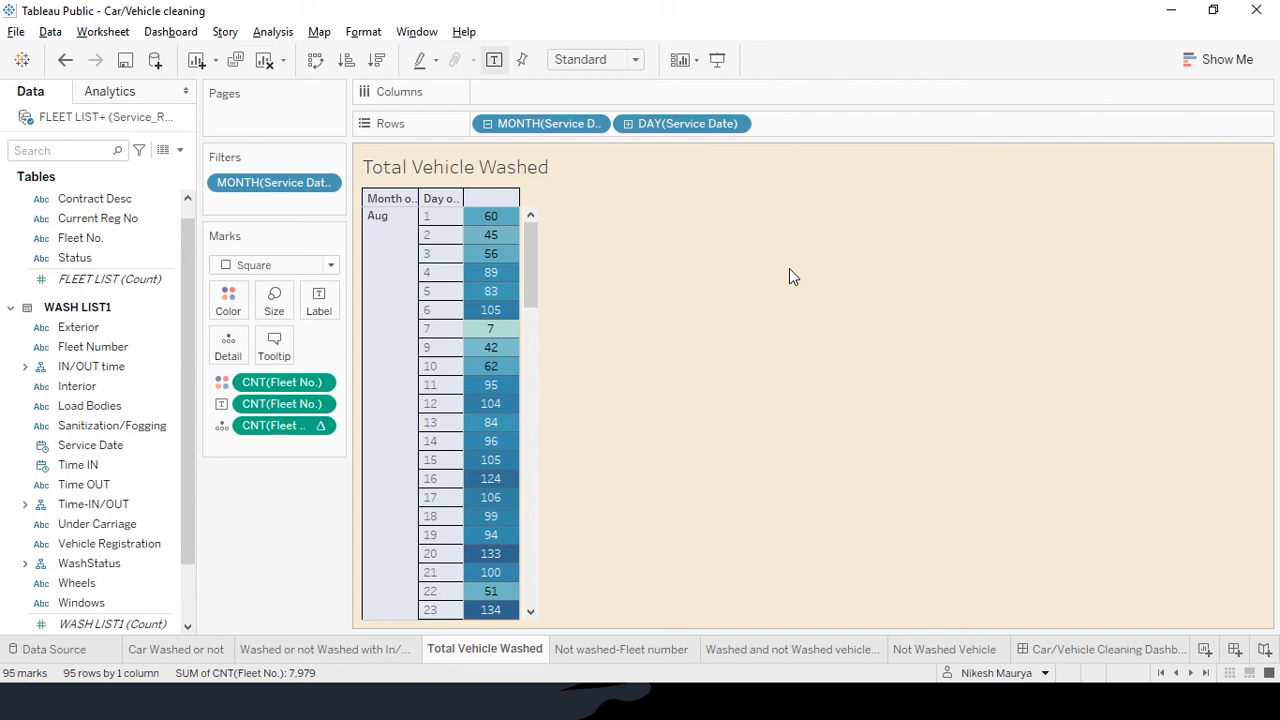
pyautogui.click(168, 452)
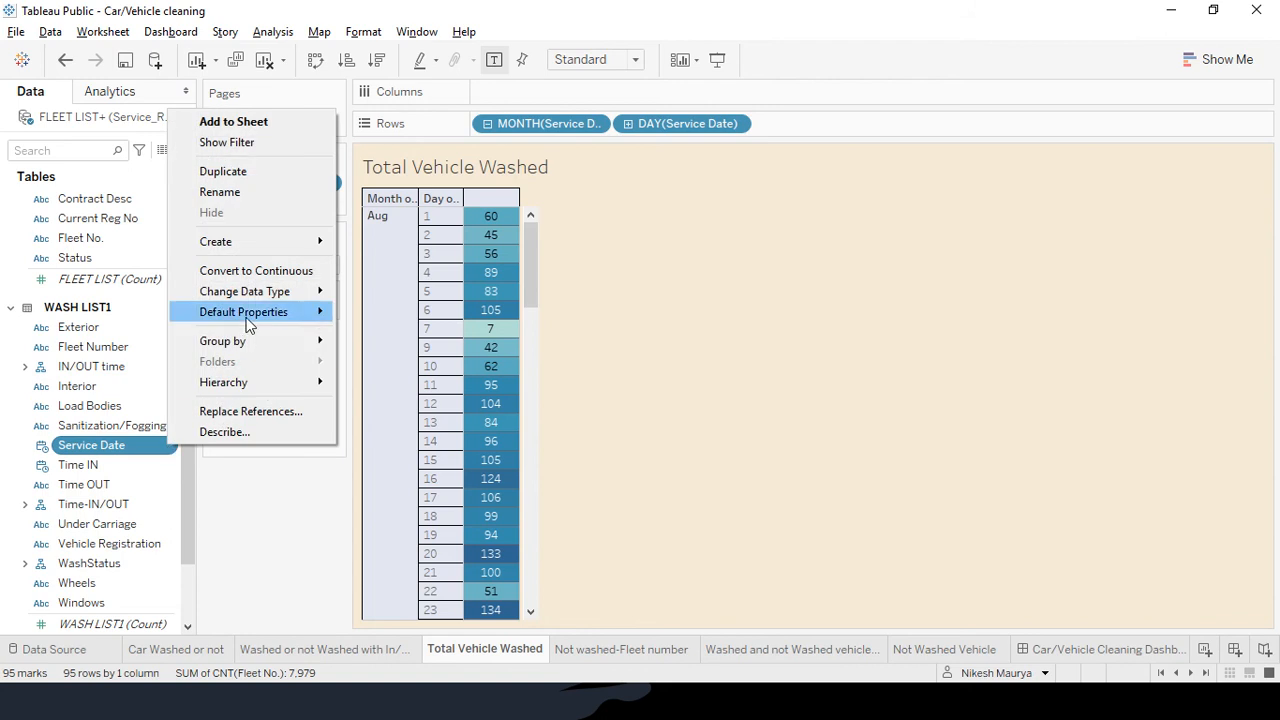
pyautogui.moveTo(253, 295)
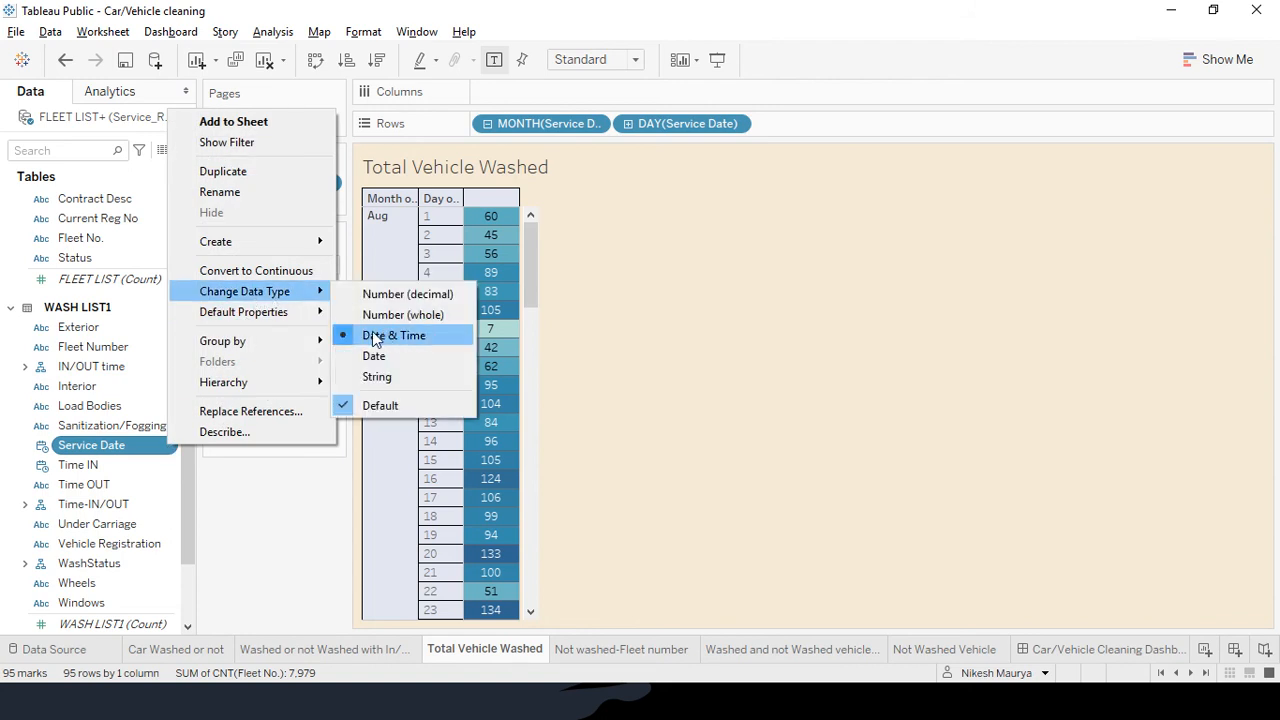
pyautogui.click(272, 508)
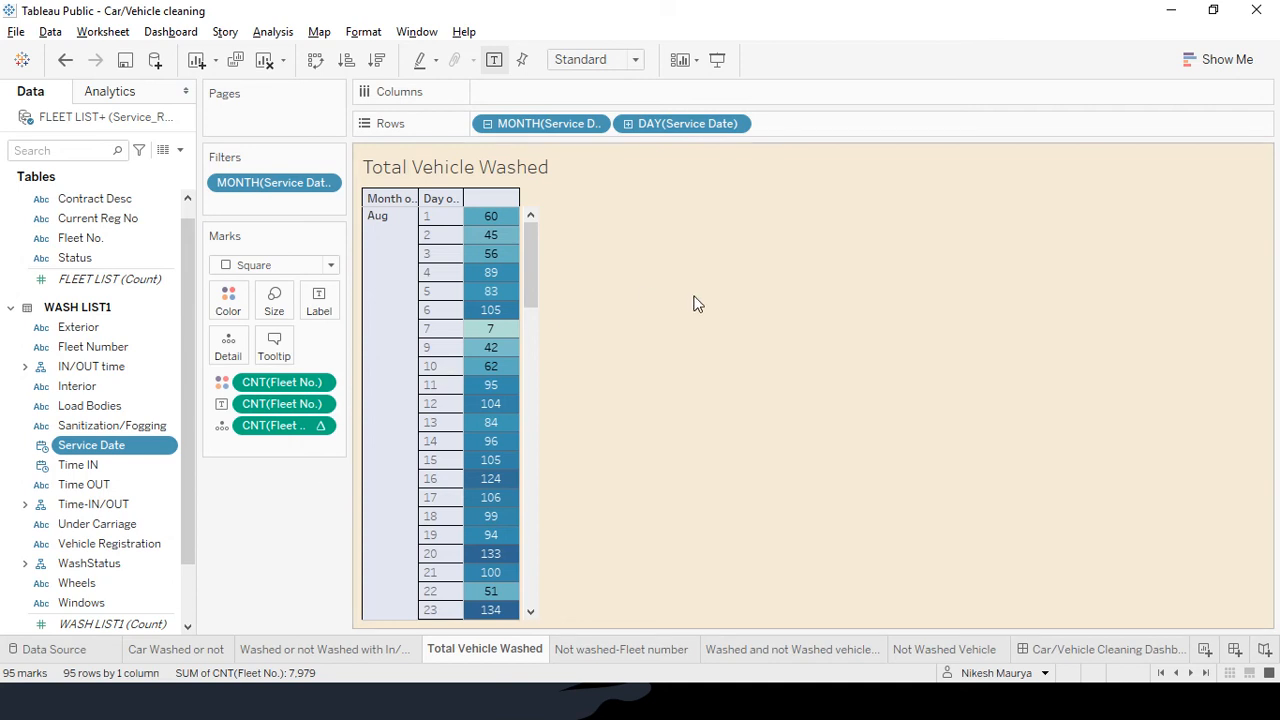
pyautogui.click(488, 123)
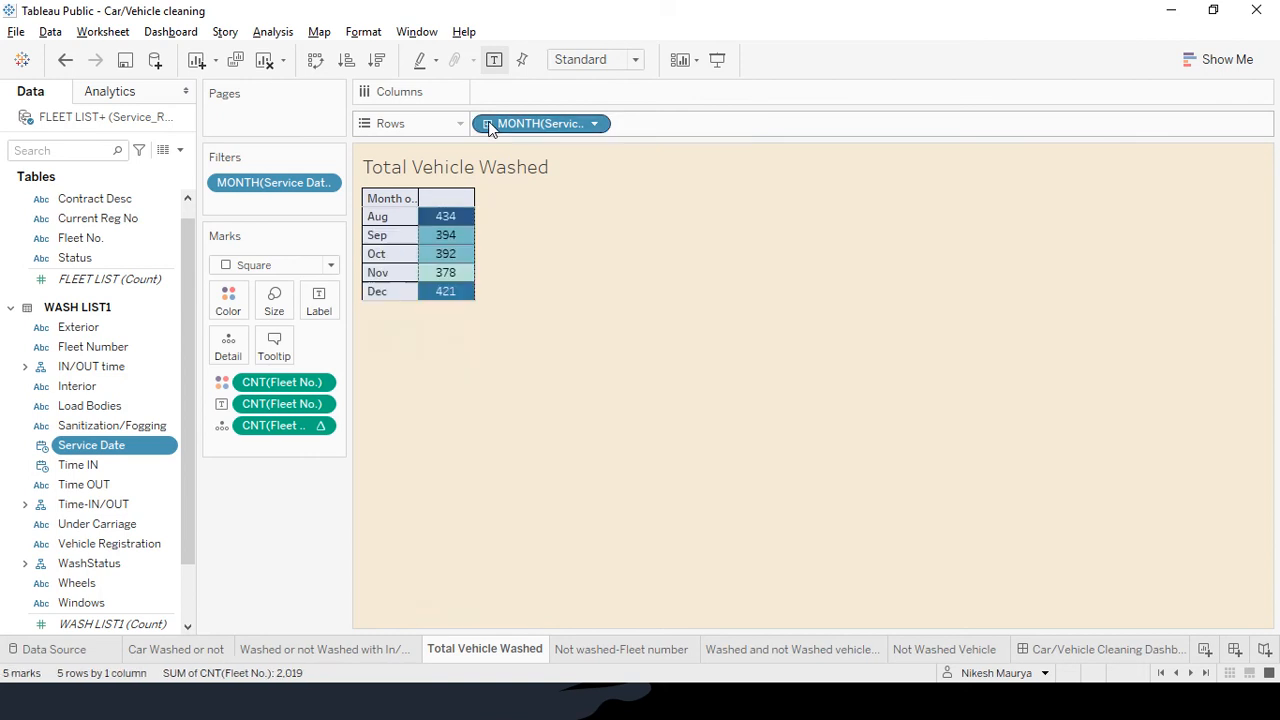
pyautogui.click(595, 123)
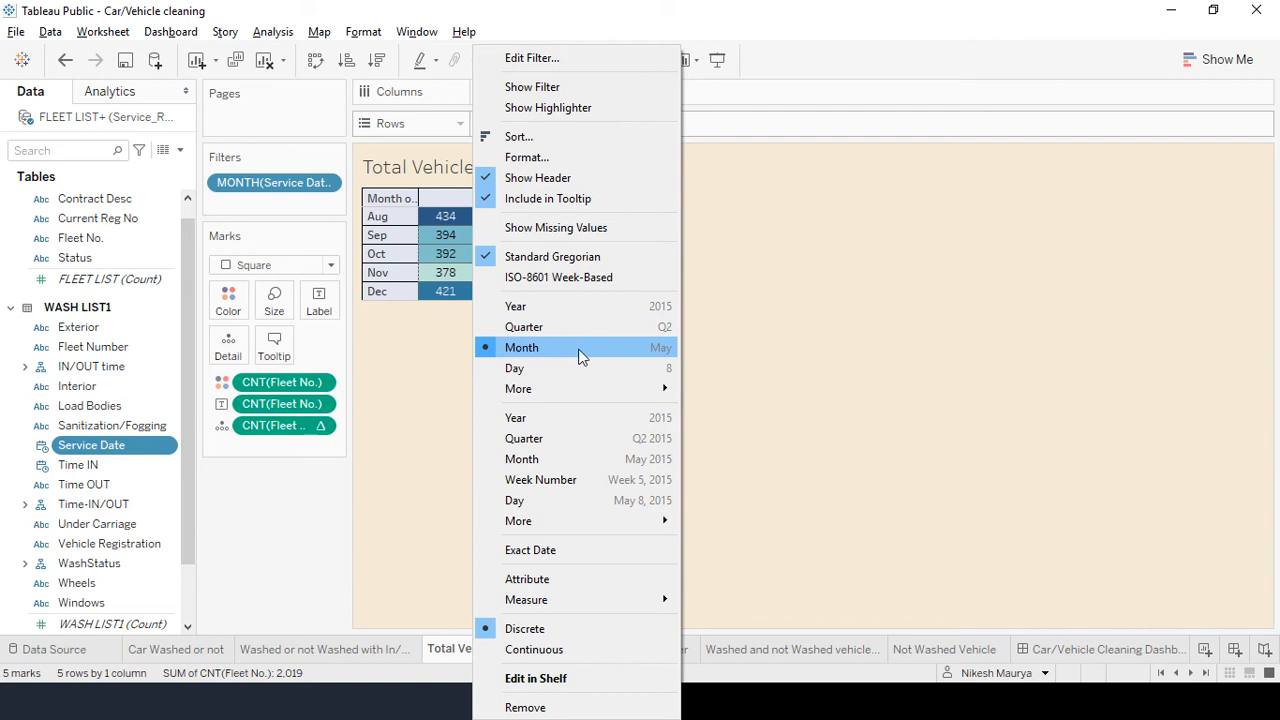
pyautogui.click(490, 357)
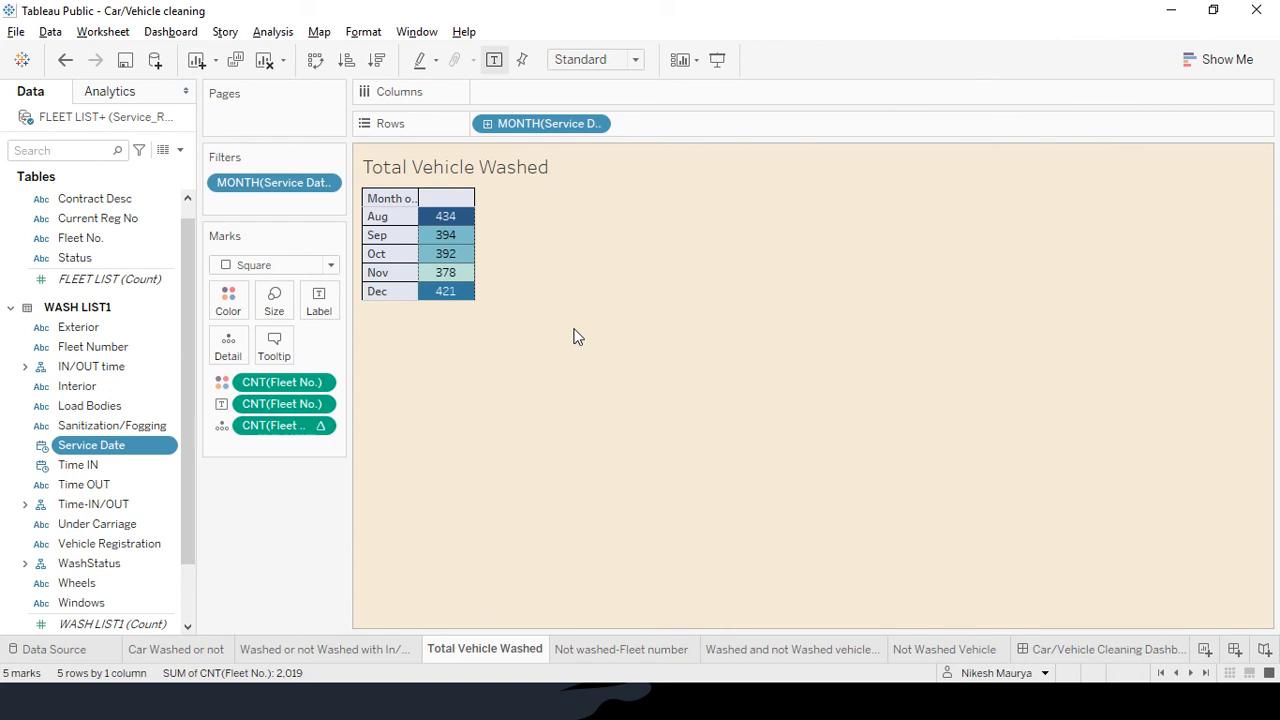
pyautogui.click(488, 124)
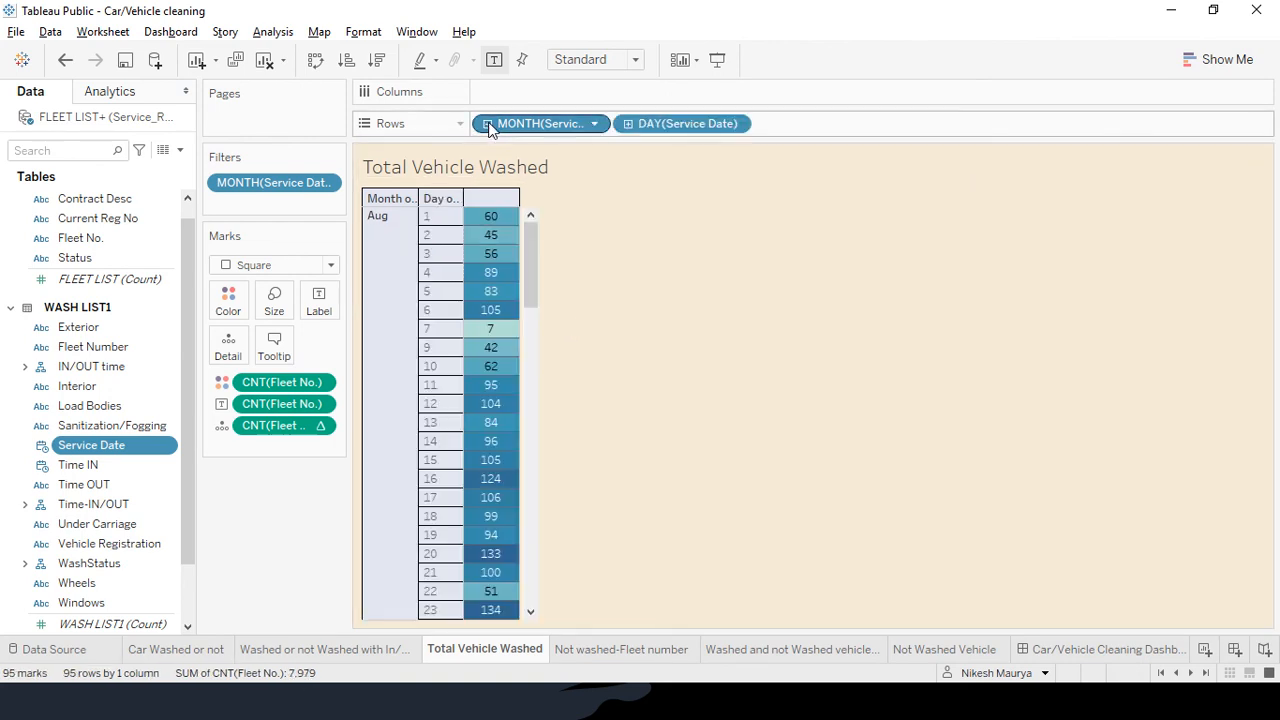
pyautogui.click(627, 124)
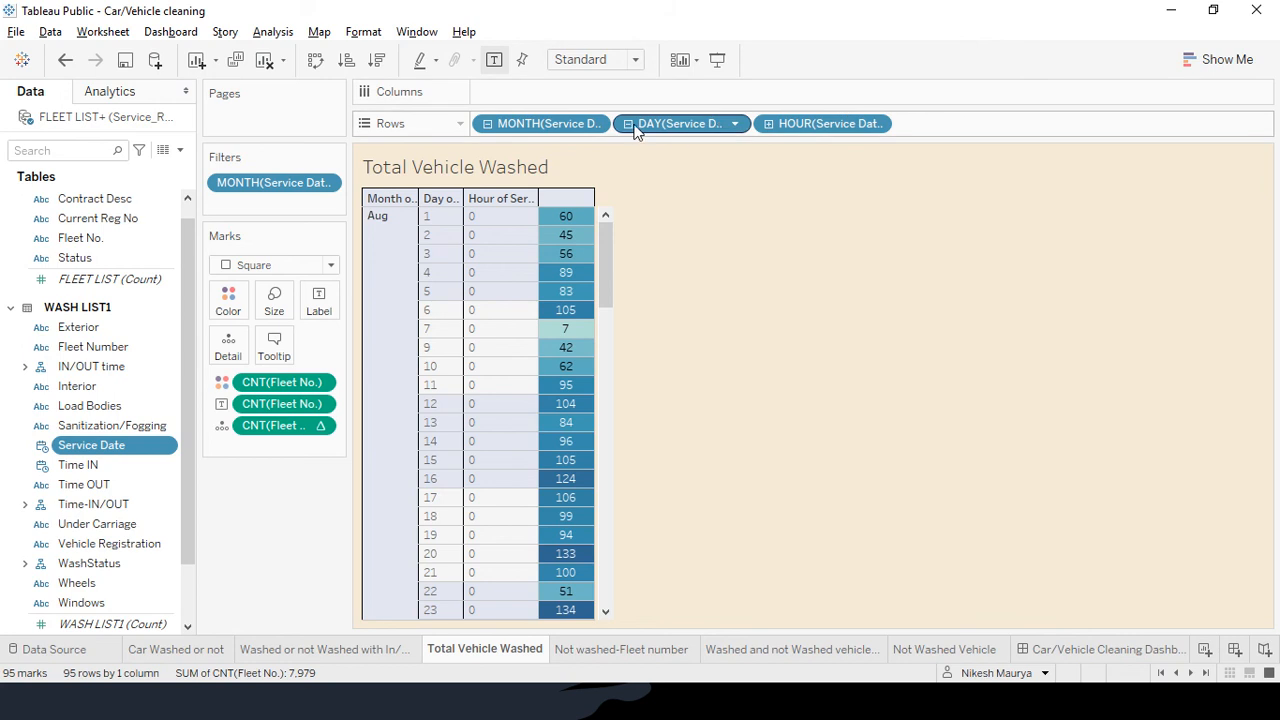
pyautogui.click(628, 124)
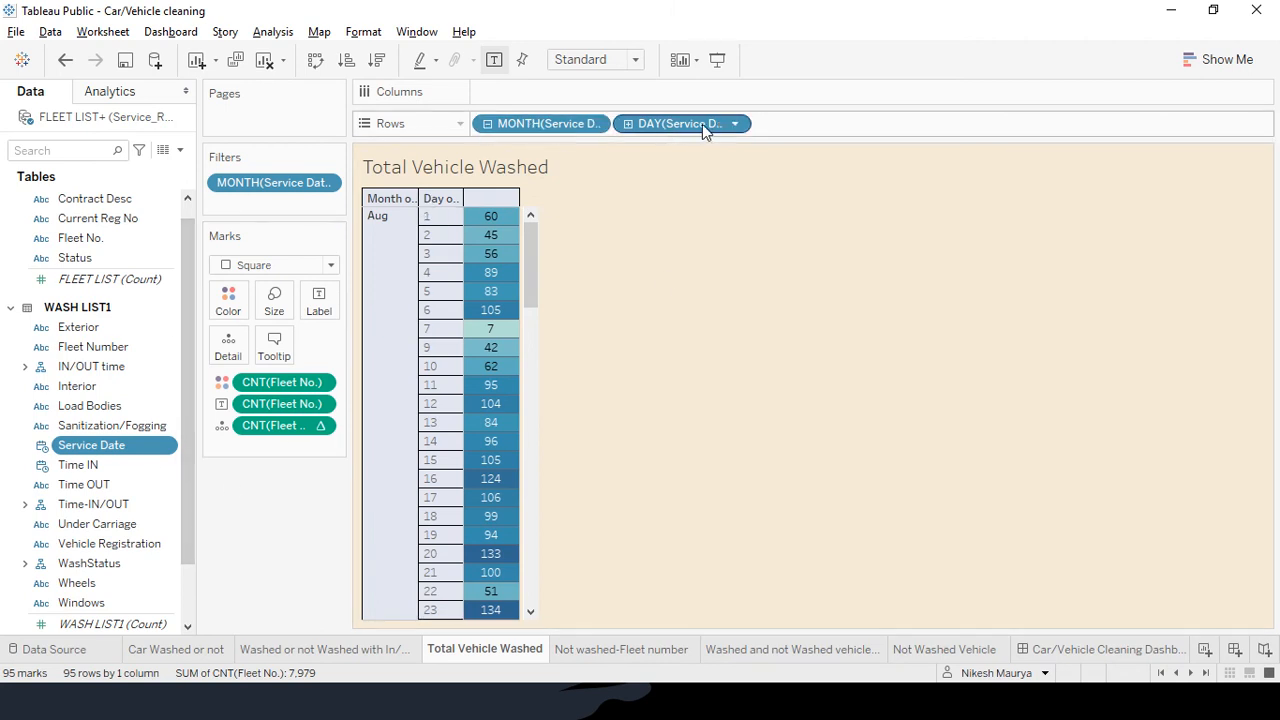
pyautogui.click(377, 229)
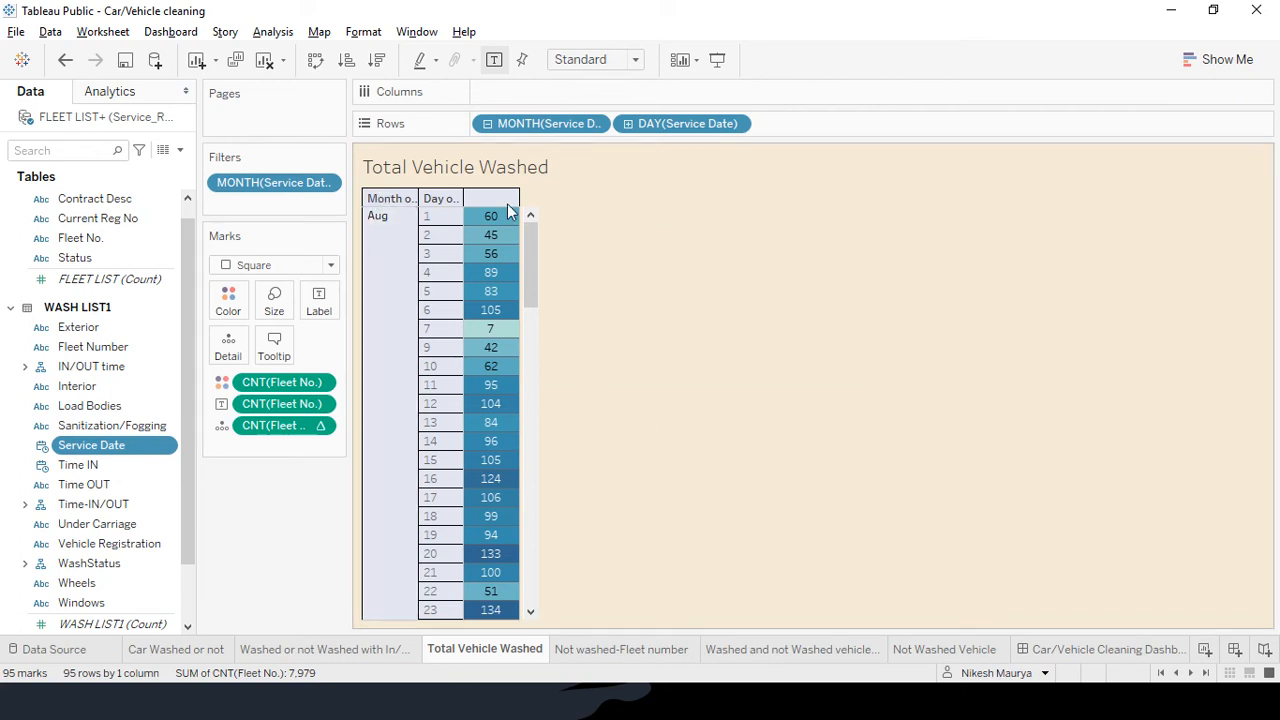
pyautogui.moveTo(500, 220)
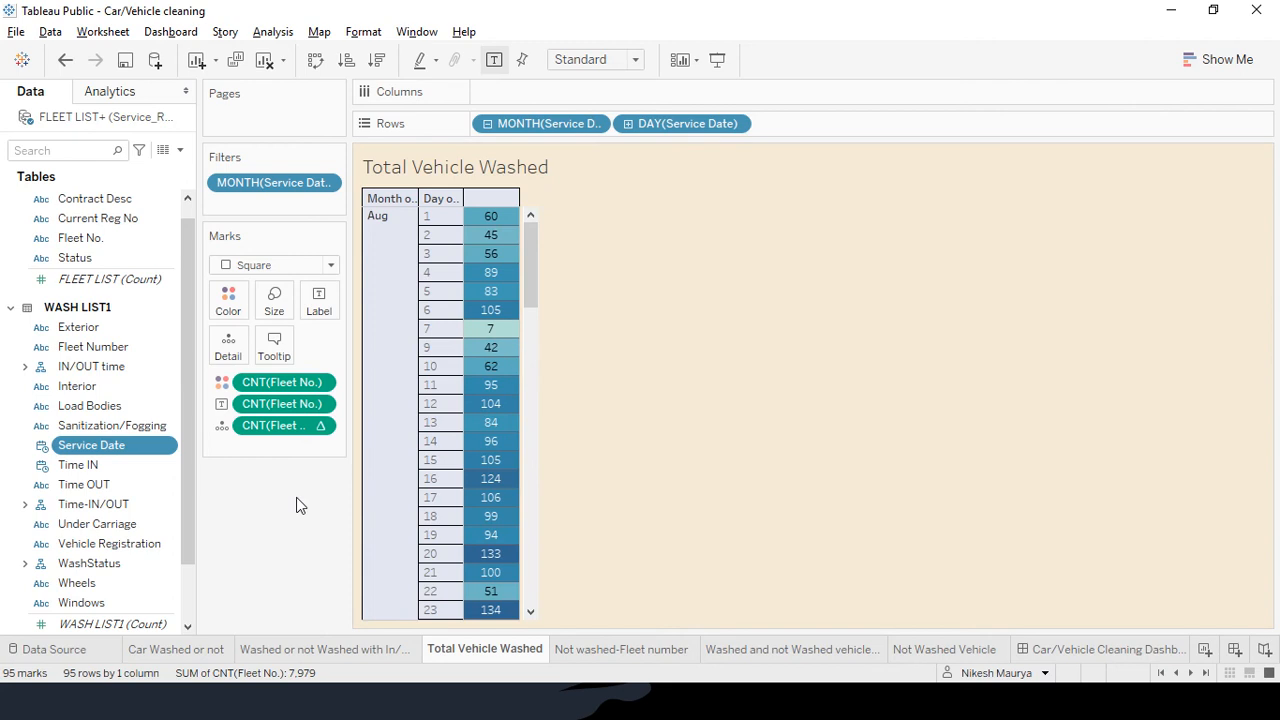
pyautogui.click(320, 404)
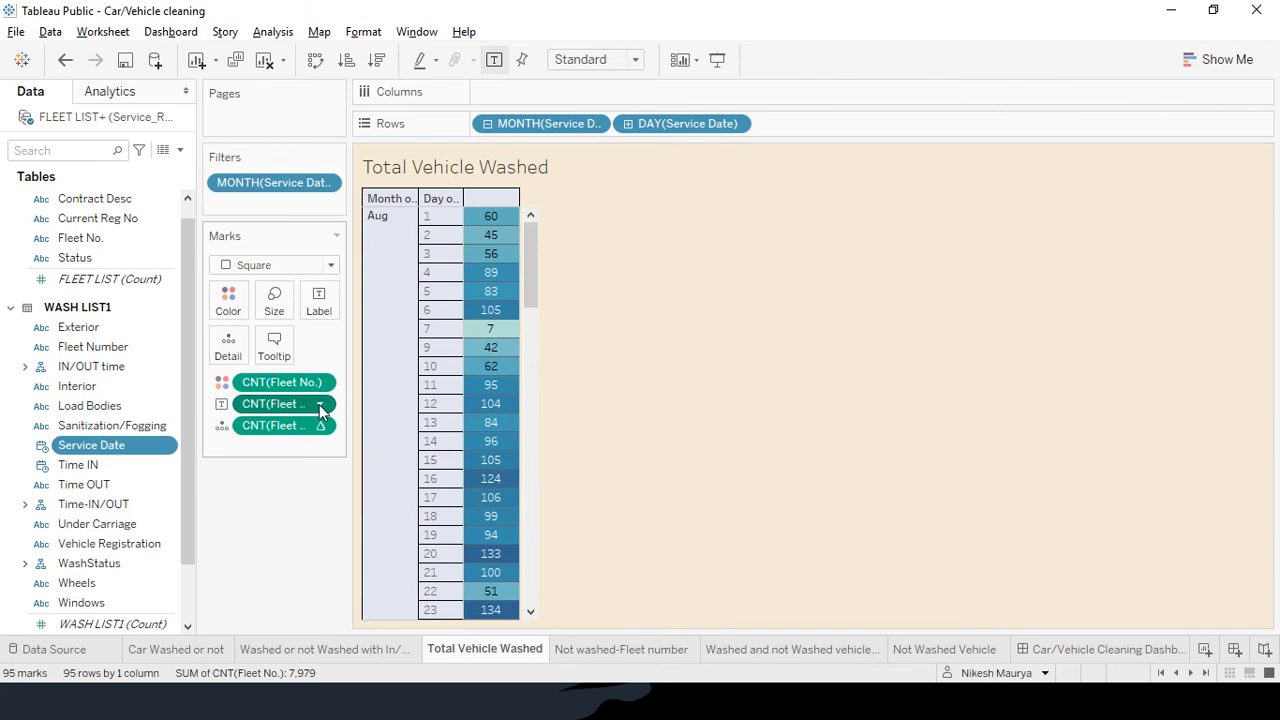
pyautogui.click(220, 500)
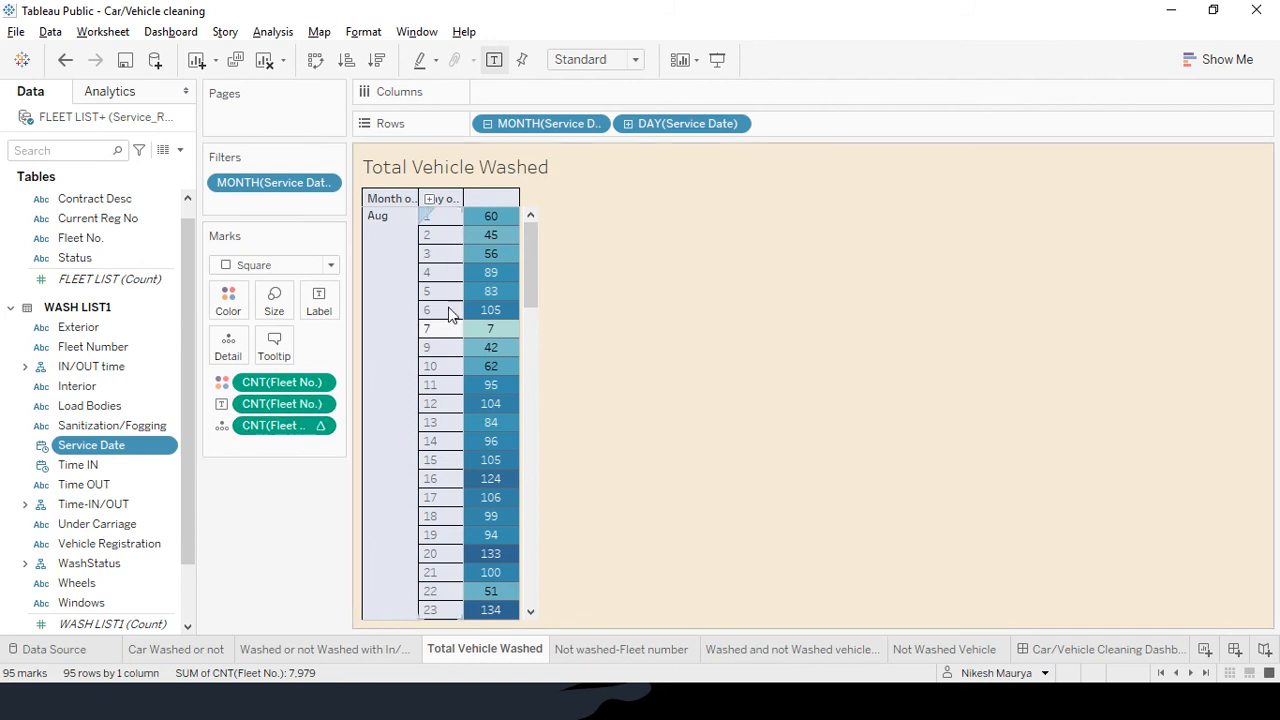
pyautogui.moveTo(492, 280)
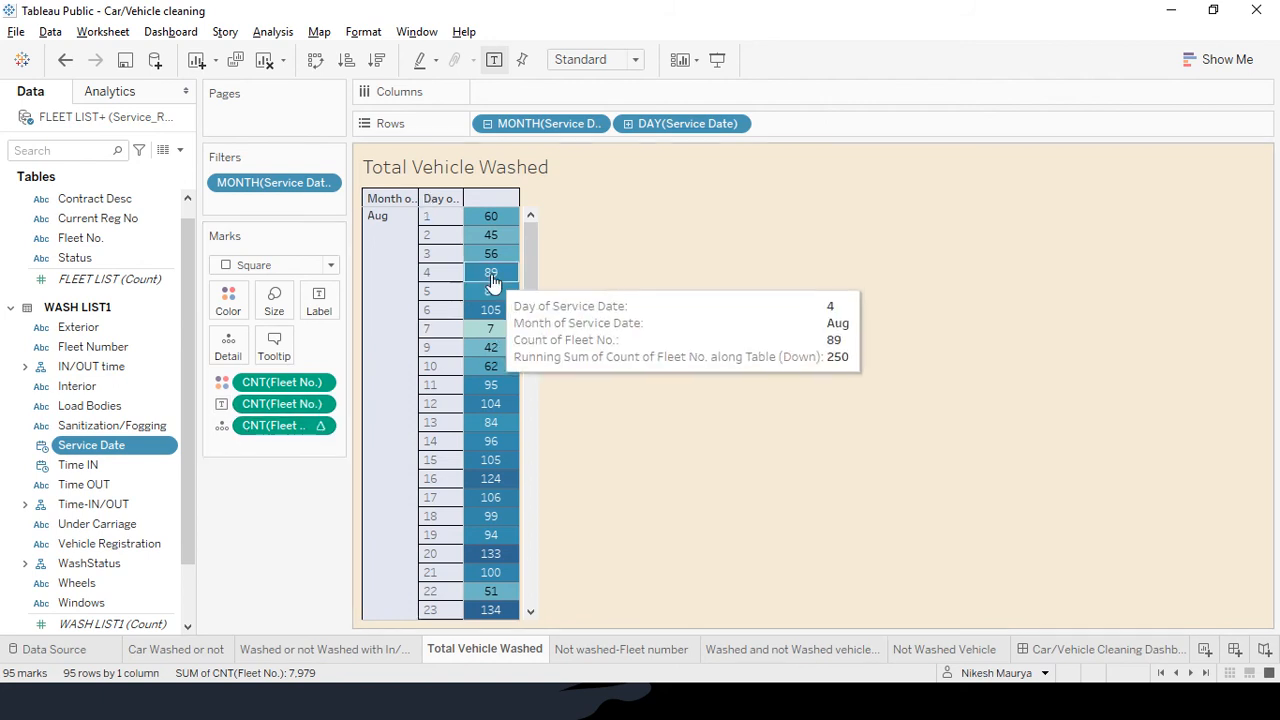
pyautogui.rightClick(316, 426)
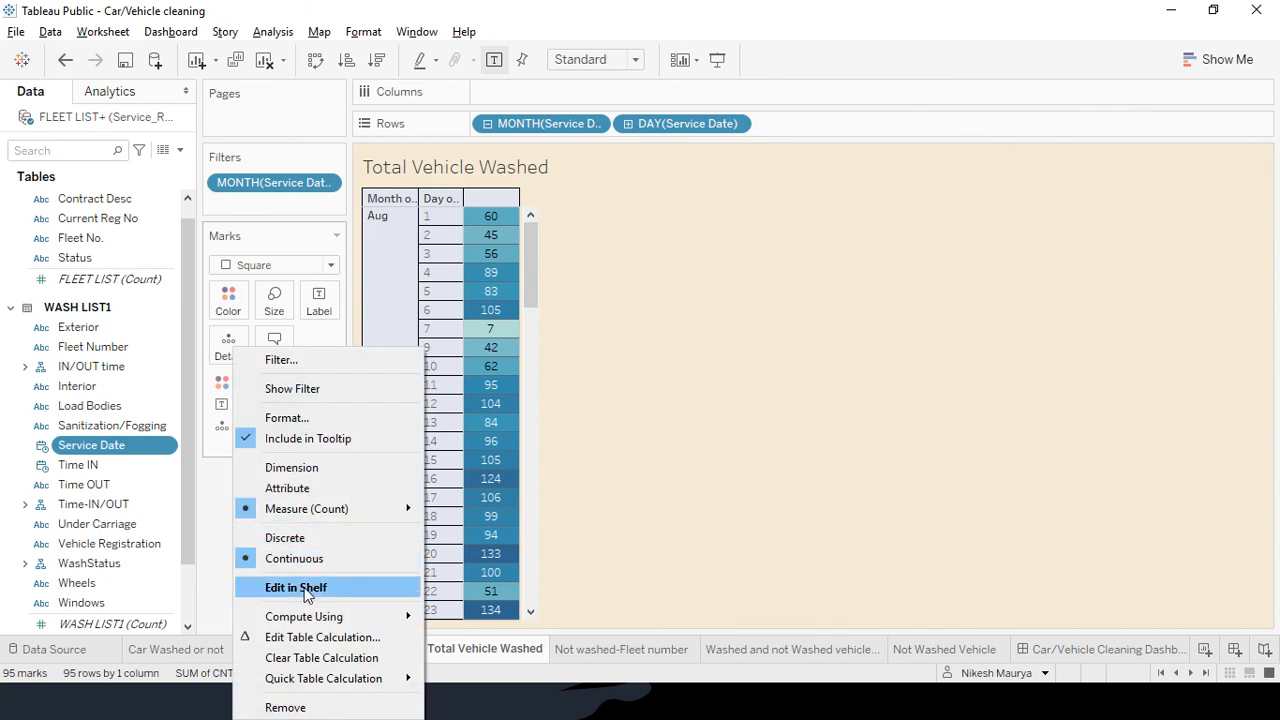
pyautogui.moveTo(300, 511)
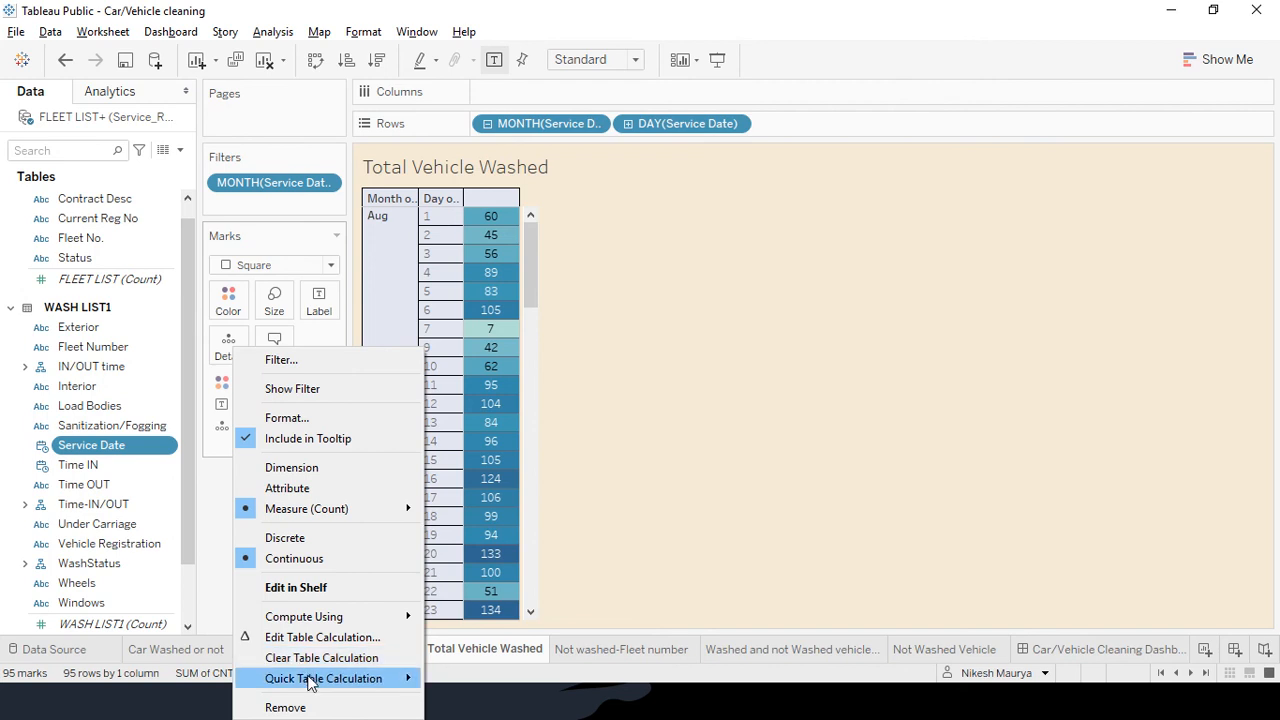
pyautogui.moveTo(308, 676)
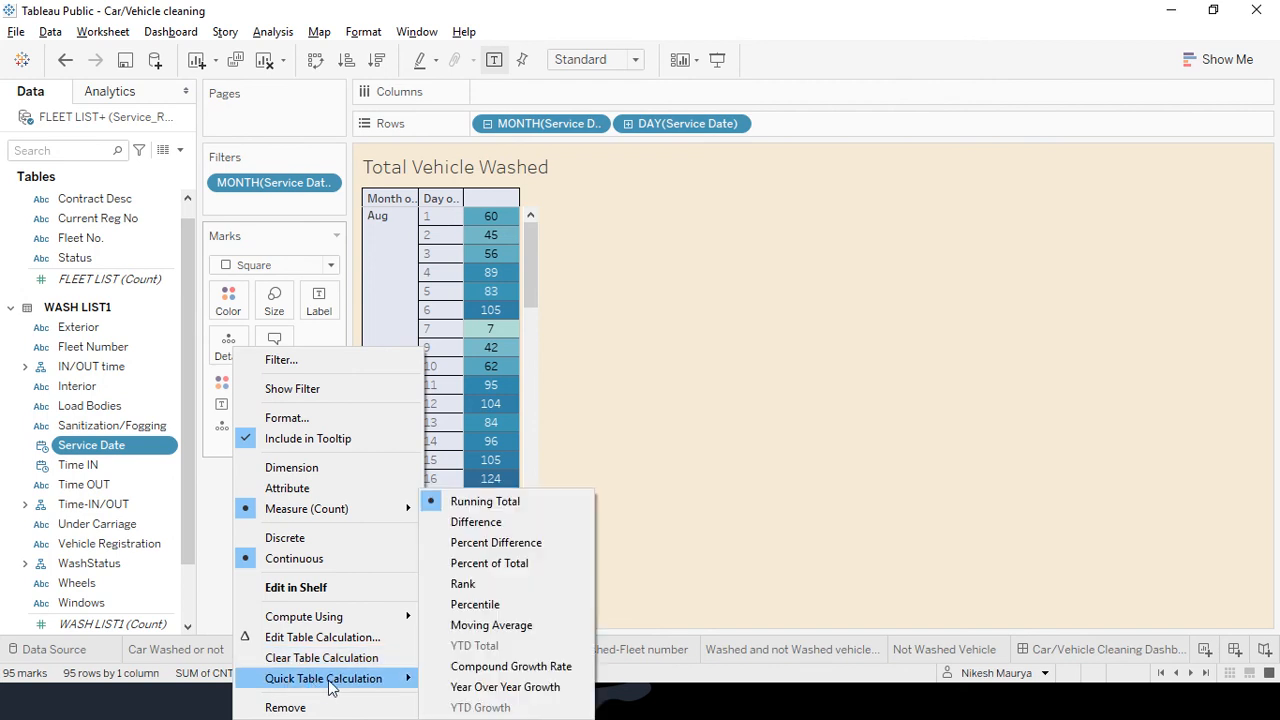
pyautogui.click(662, 454)
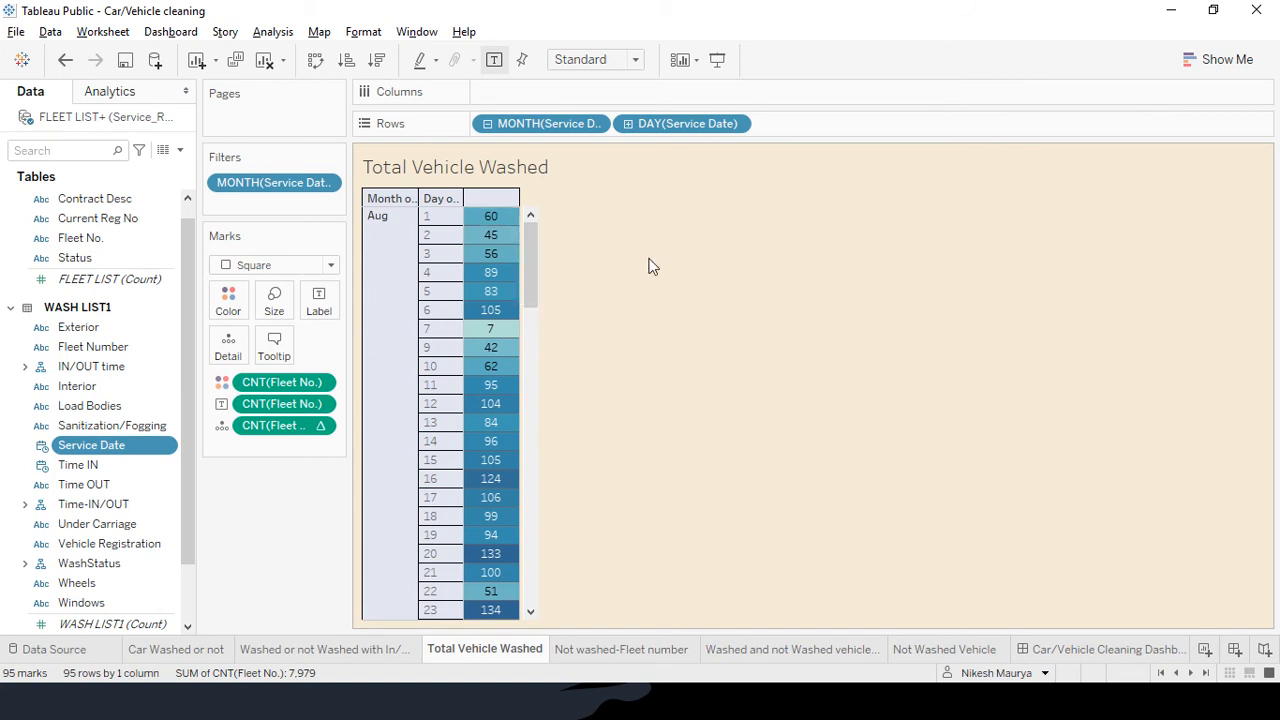
# Advance the slide show to the Problem 2 IN/OUT times slide, then switch to Excel
pyautogui.hotkey('alt', 'Tab')
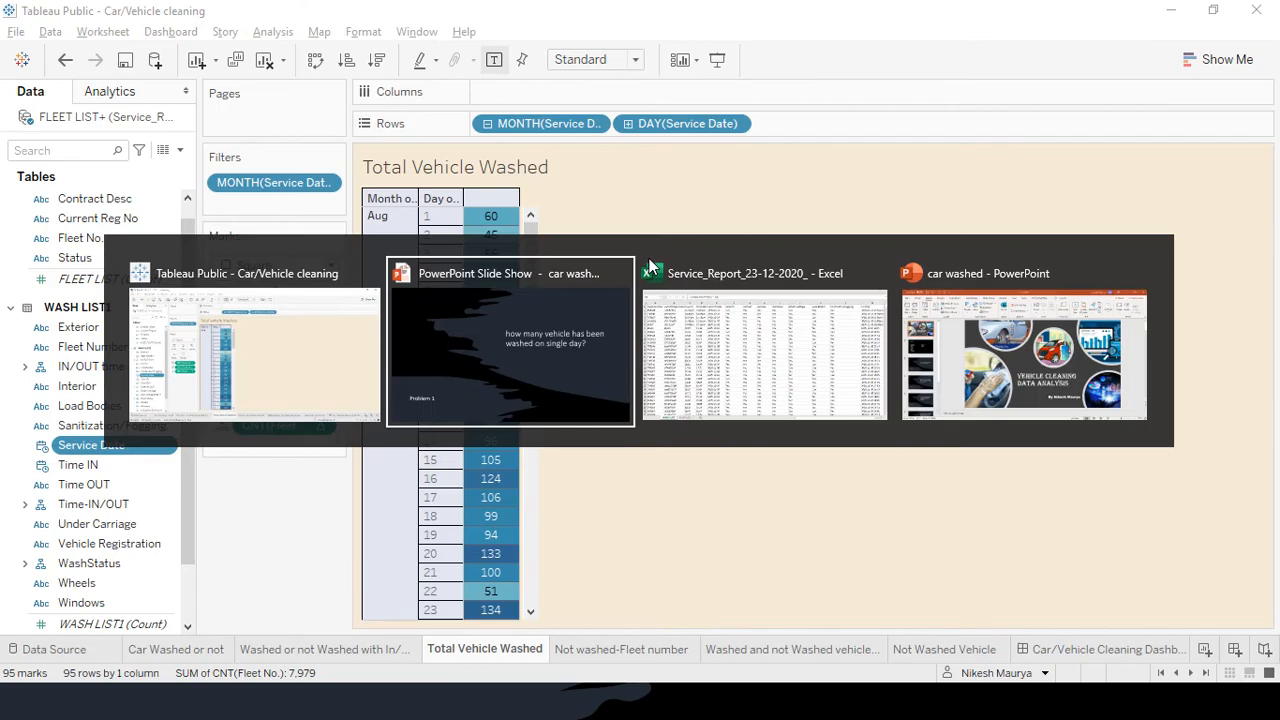
pyautogui.press('Right')
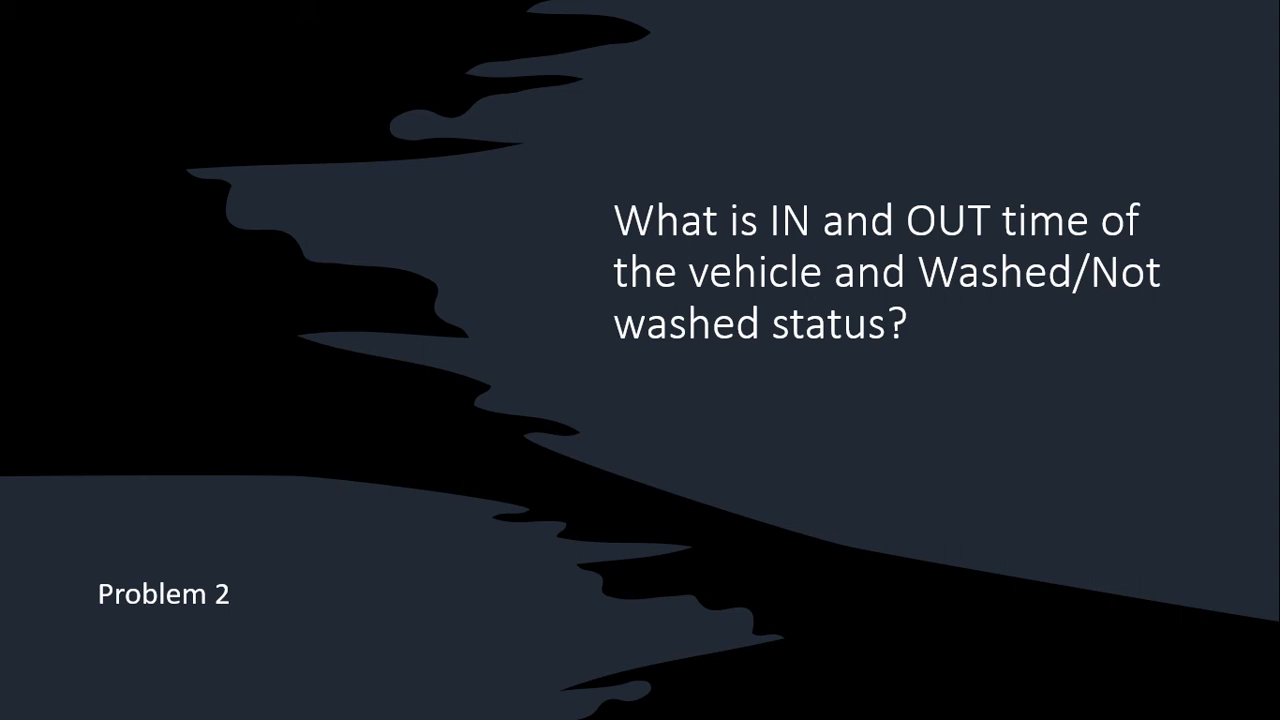
pyautogui.hotkey('alt', 'Tab')
pyautogui.press('Tab')
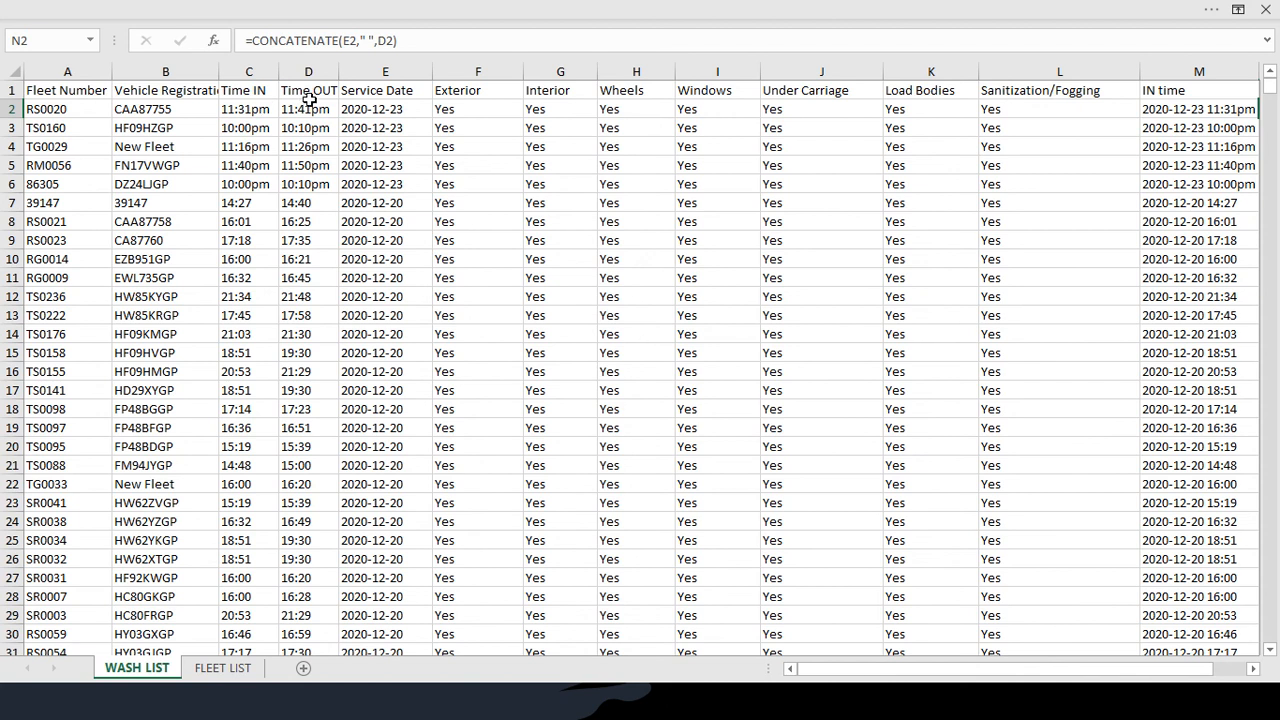
# Review the CONCATENATE-based OUT time column, then return to Tableau Public
pyautogui.hscroll(3, 690, 165)
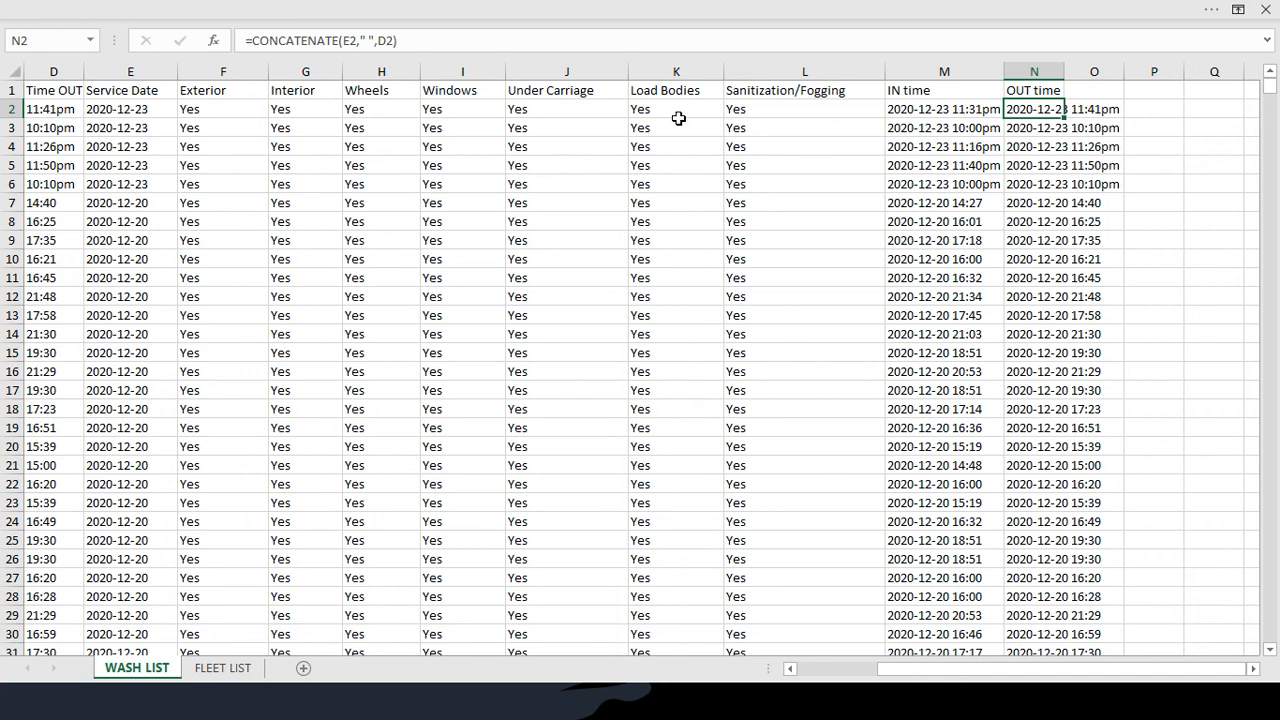
pyautogui.hotkey('alt', 'Tab')
pyautogui.hotkey('alt', 'Tab')
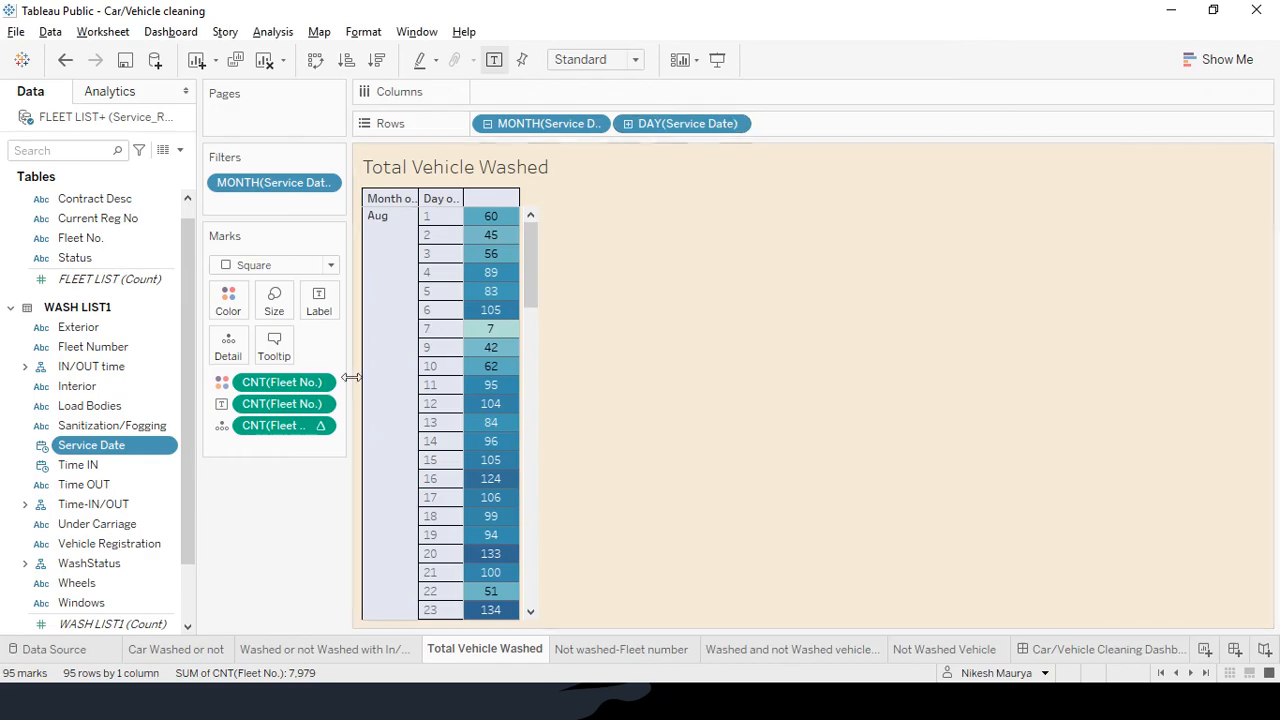
# Go via the In/Out Time sheet to the Car Washed or not worksheet's IN/OUT time chart
pyautogui.click(305, 655)
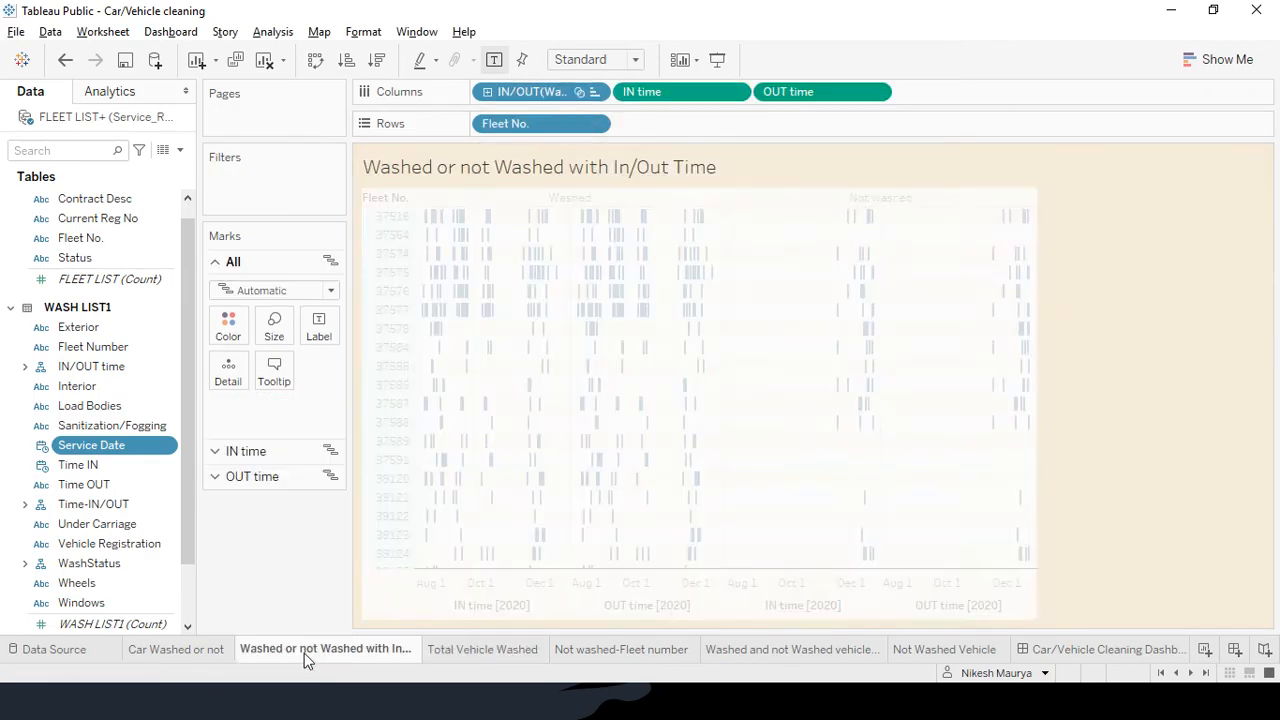
pyautogui.click(180, 651)
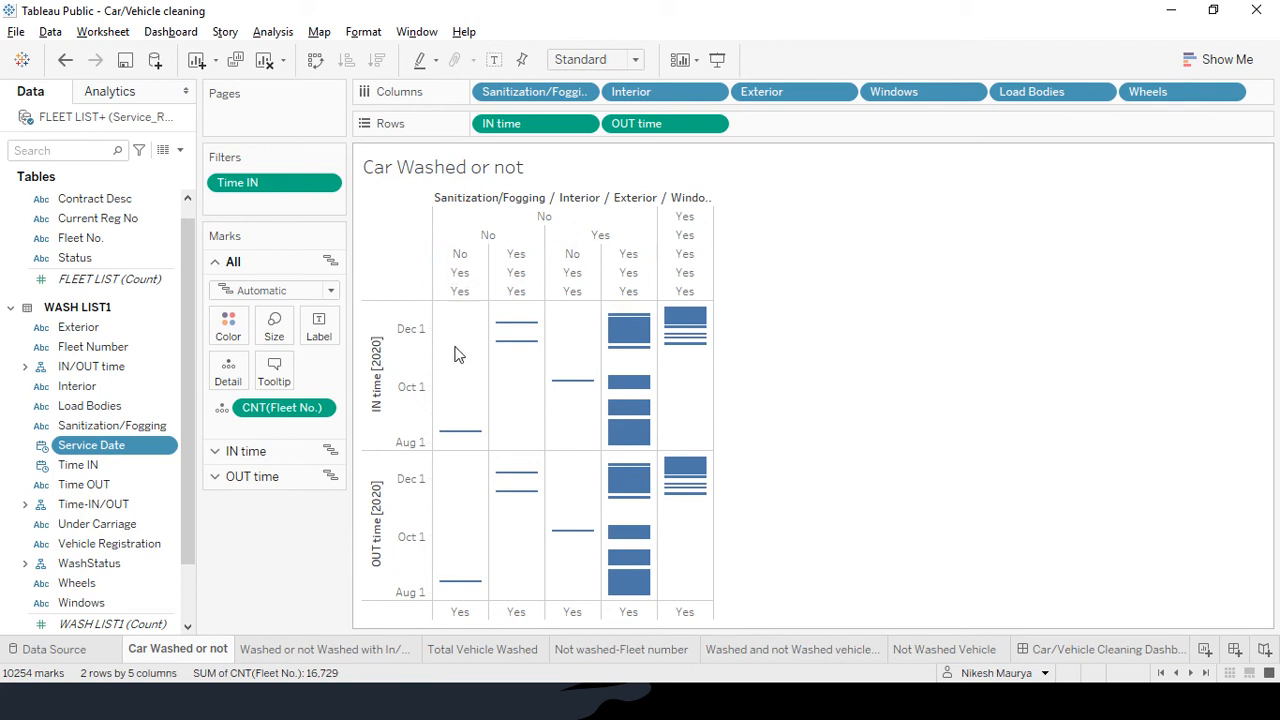
pyautogui.moveTo(465, 438)
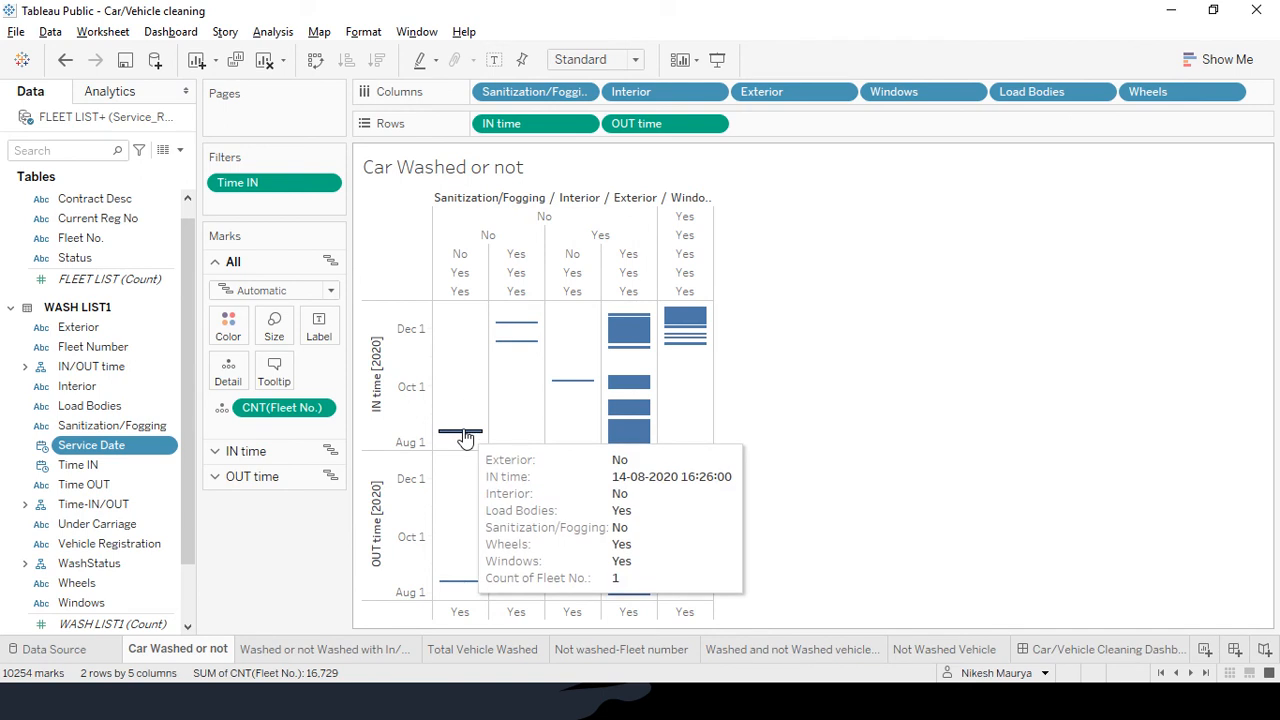
pyautogui.moveTo(511, 333)
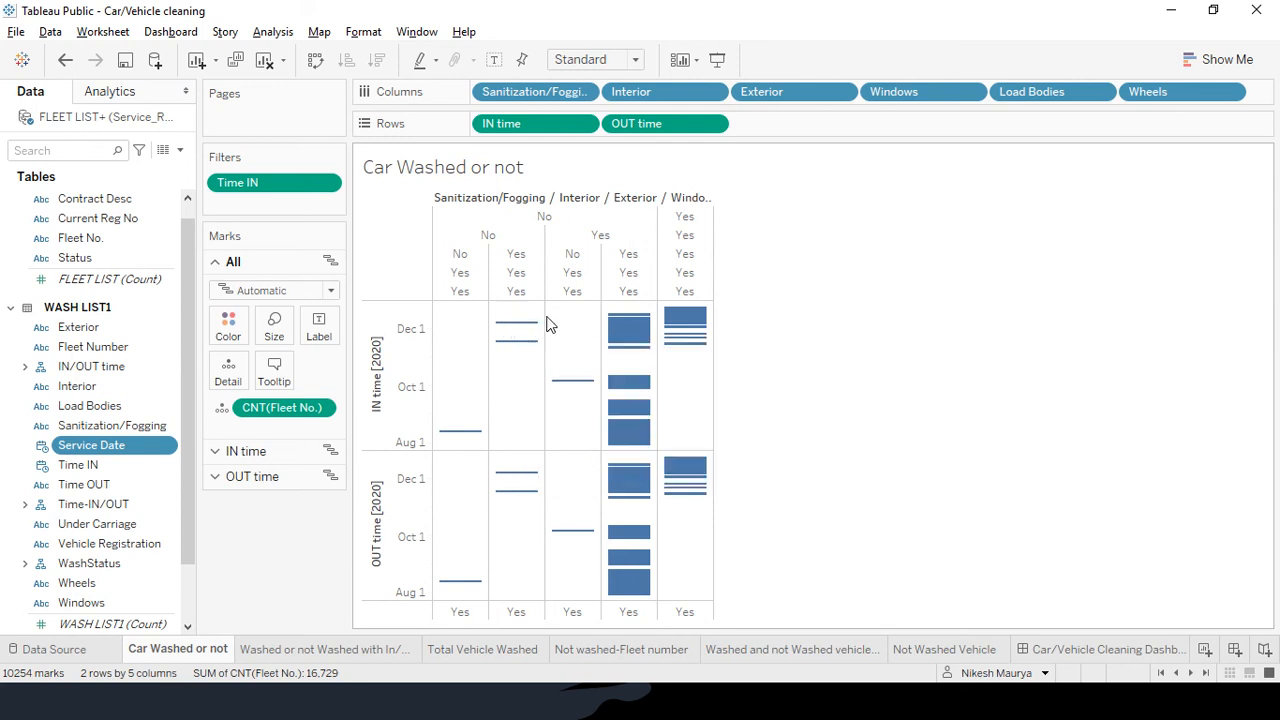
pyautogui.moveTo(576, 390)
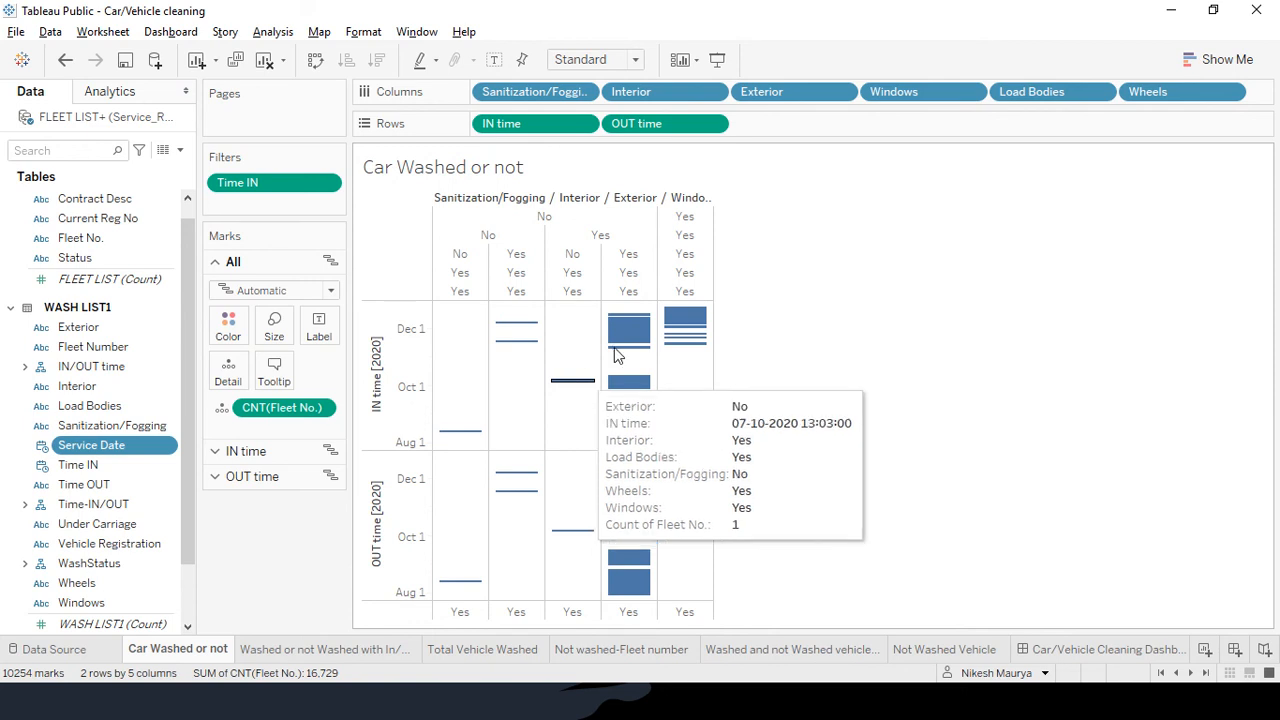
pyautogui.moveTo(631, 343)
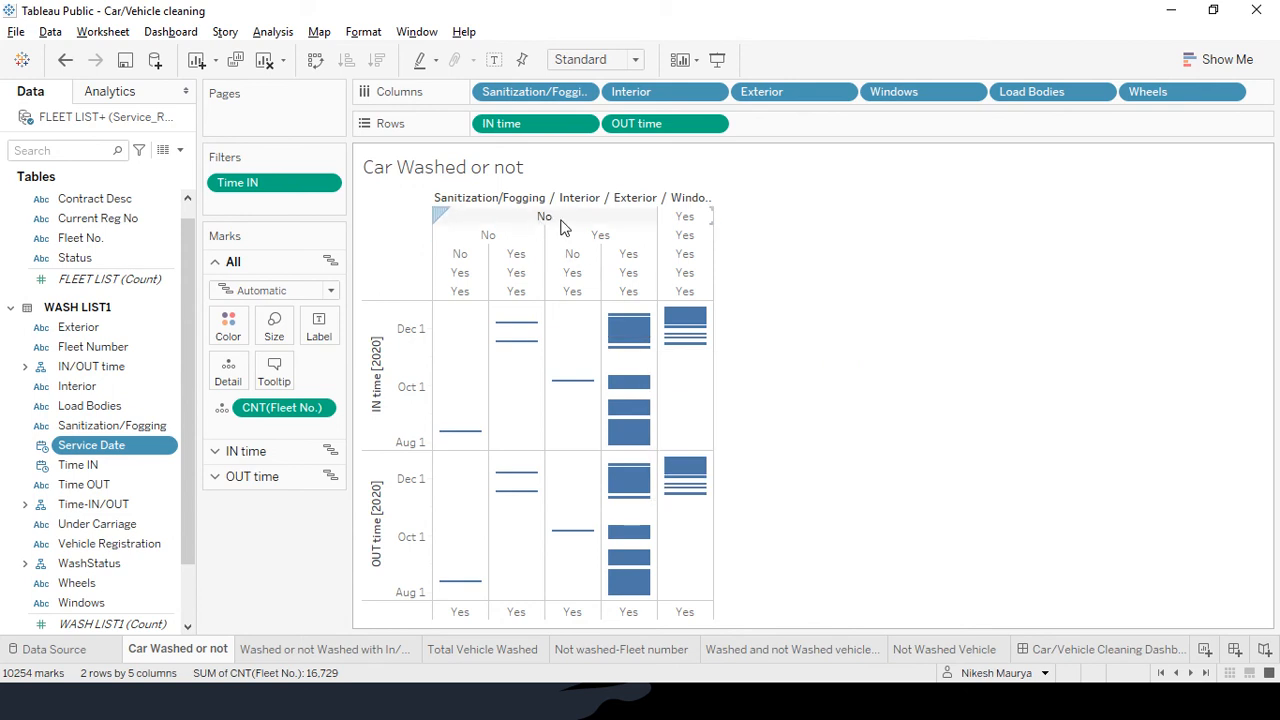
pyautogui.moveTo(680, 325)
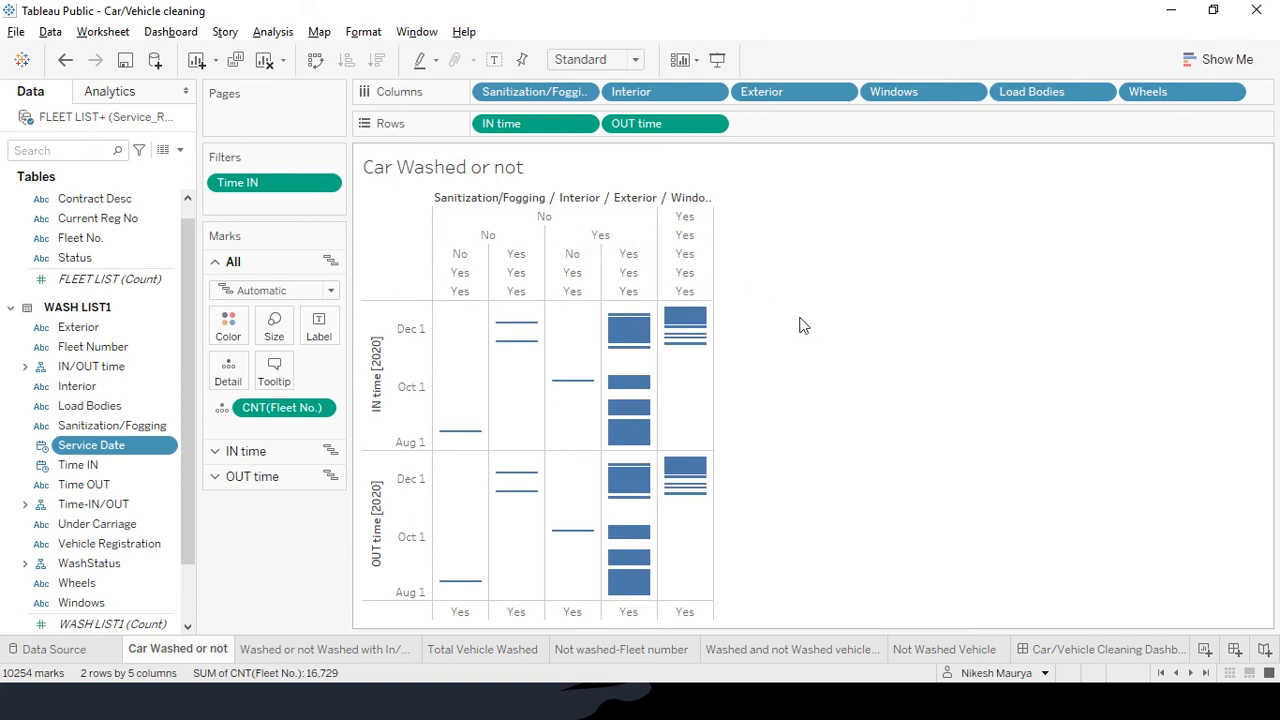
# Select the not-washed No columns and start a set from them, then cancel Create Set
pyautogui.moveTo(550, 334)
pyautogui.click(550, 219)
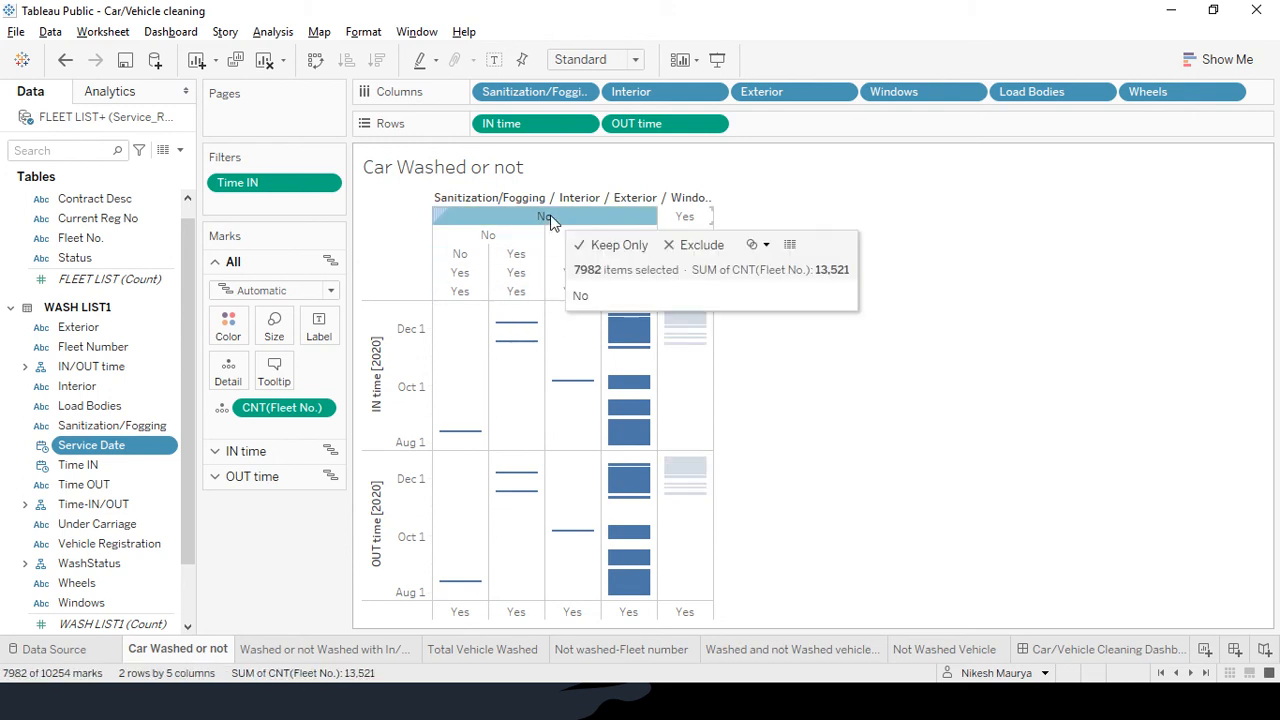
pyautogui.click(765, 246)
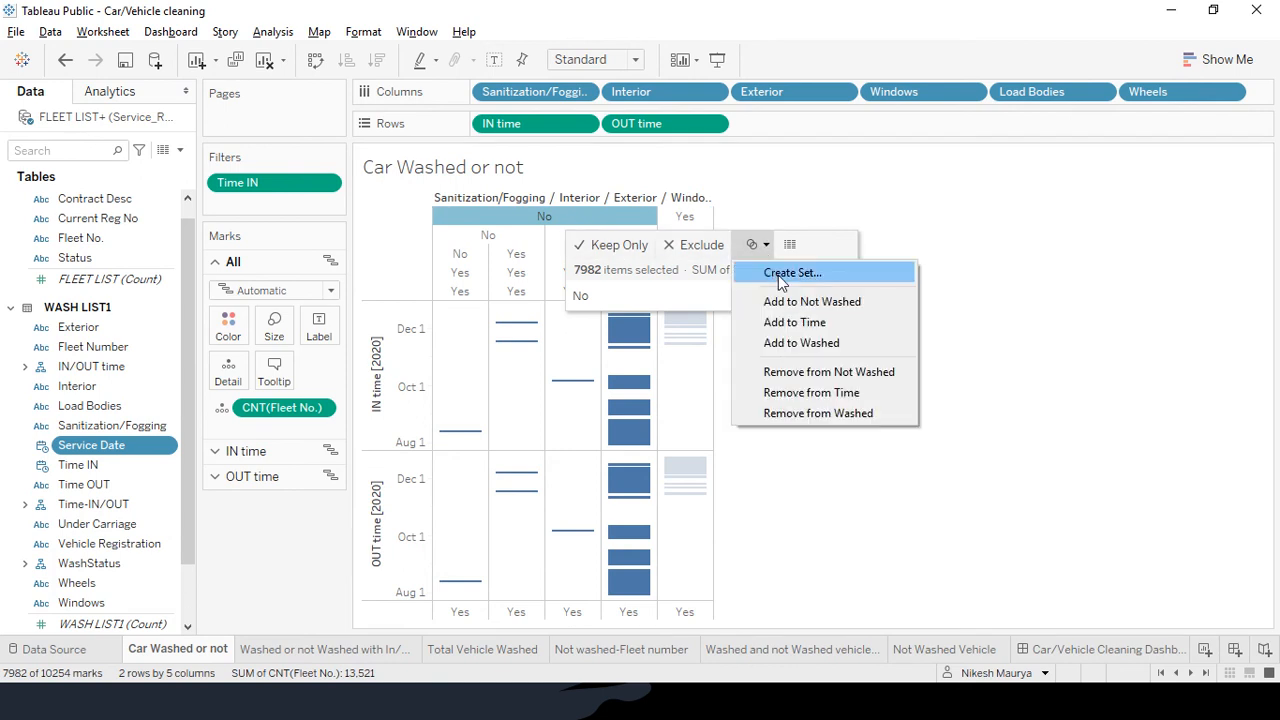
pyautogui.click(790, 273)
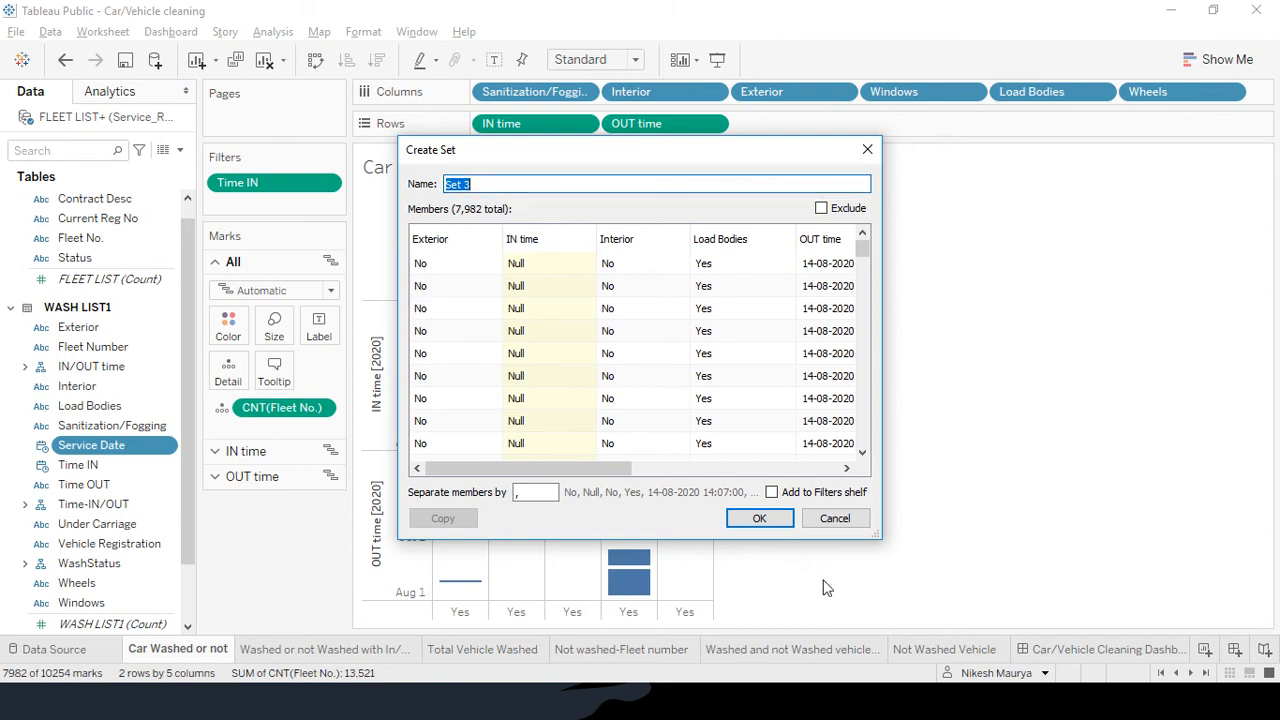
pyautogui.click(838, 519)
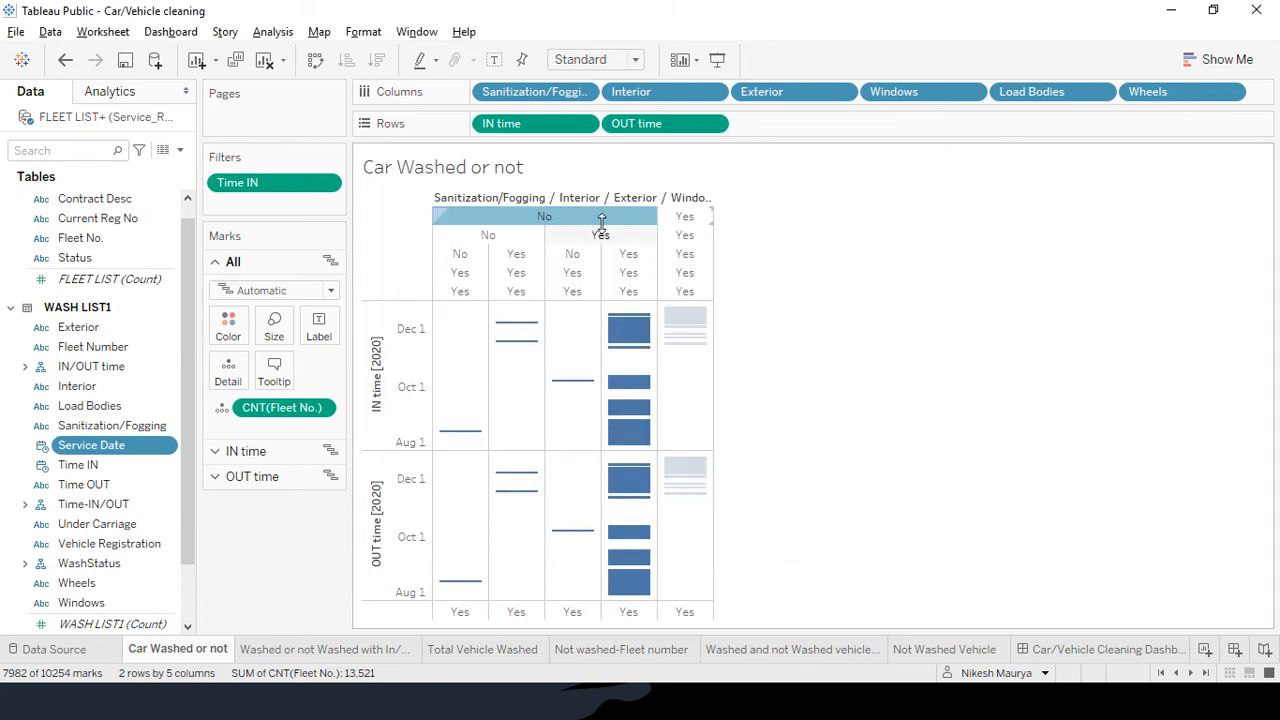
pyautogui.moveTo(601, 218)
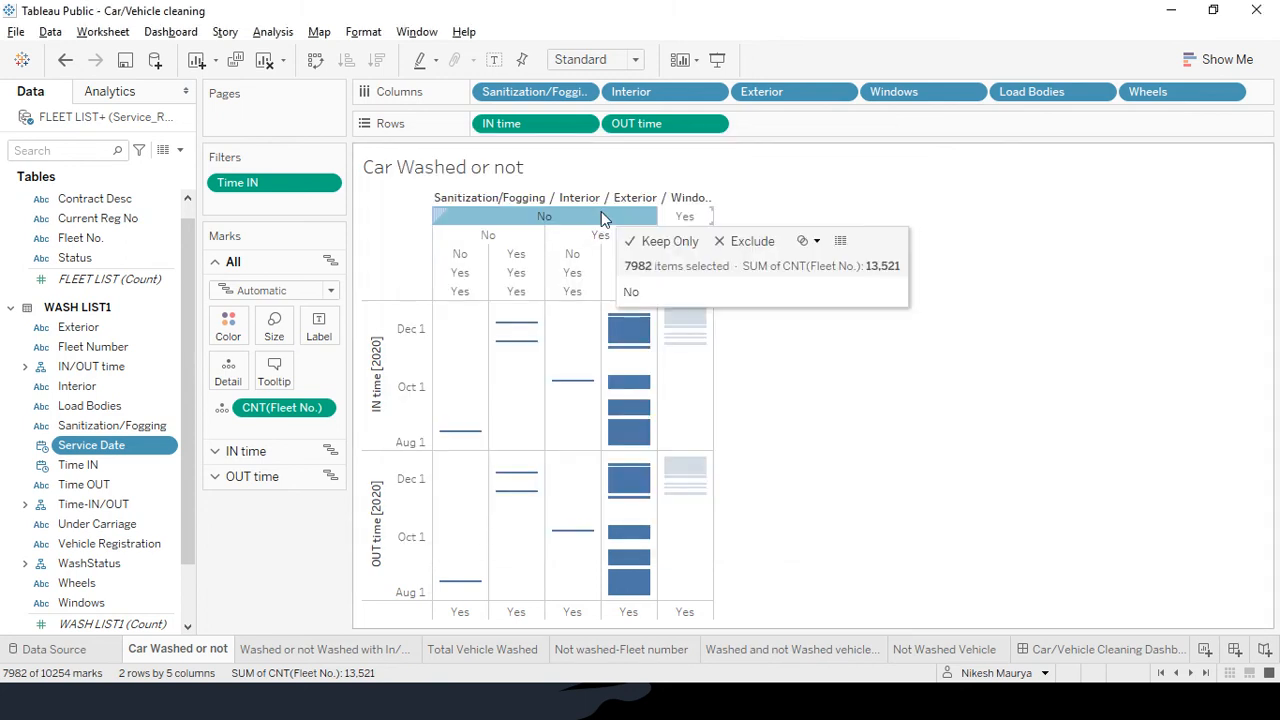
pyautogui.click(817, 242)
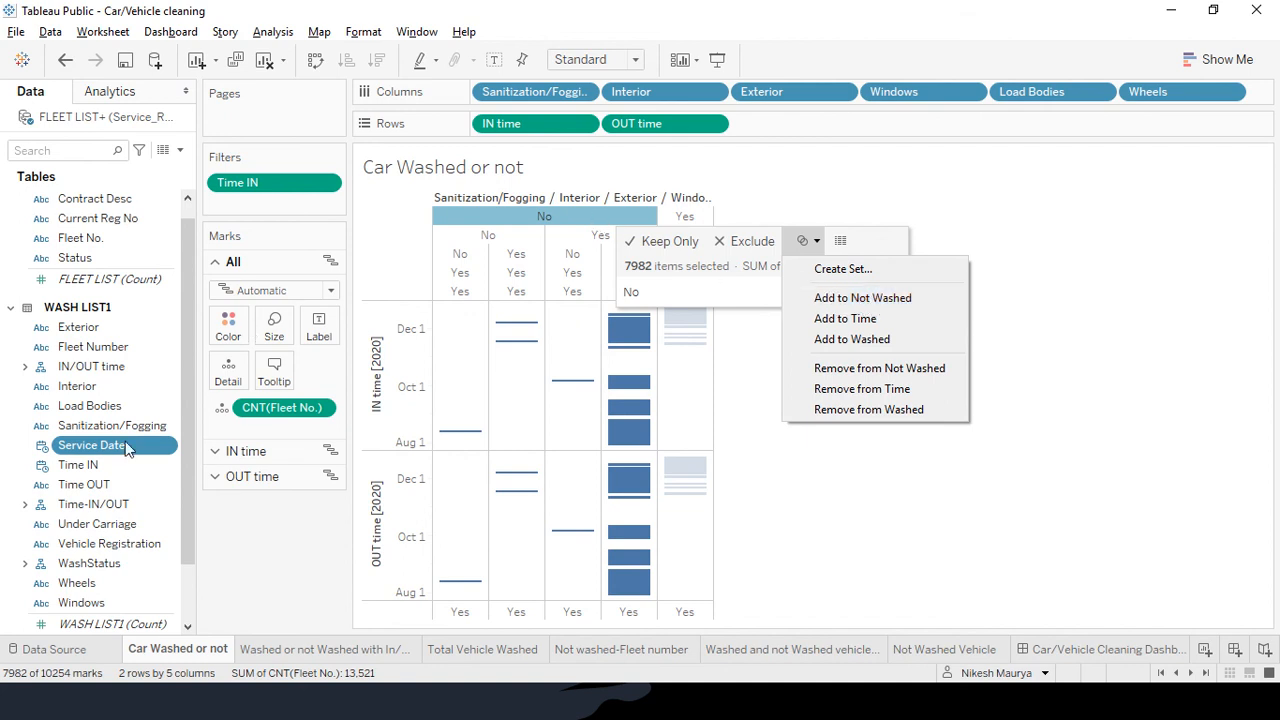
# Expand WashStatus to review its Washed and Not Washed sets, then reopen set options for the No marks
pyautogui.click(25, 566)
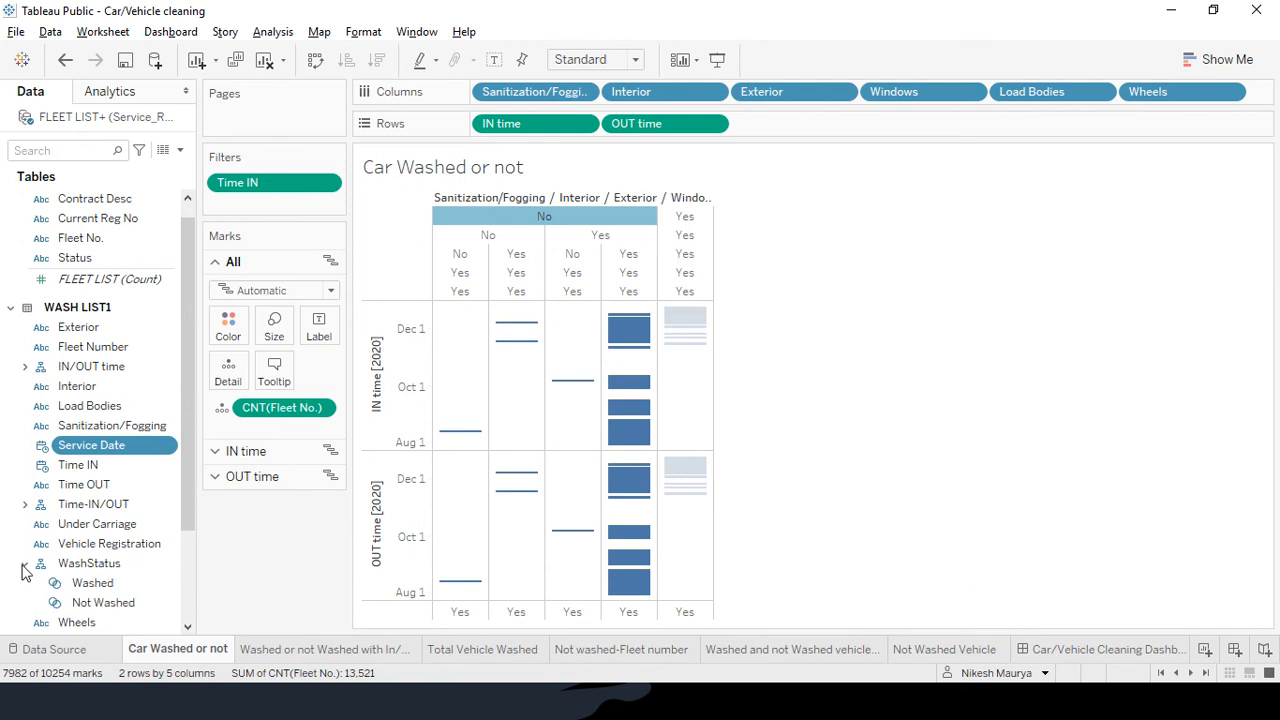
pyautogui.moveTo(192, 500); pyautogui.dragTo(192, 538)
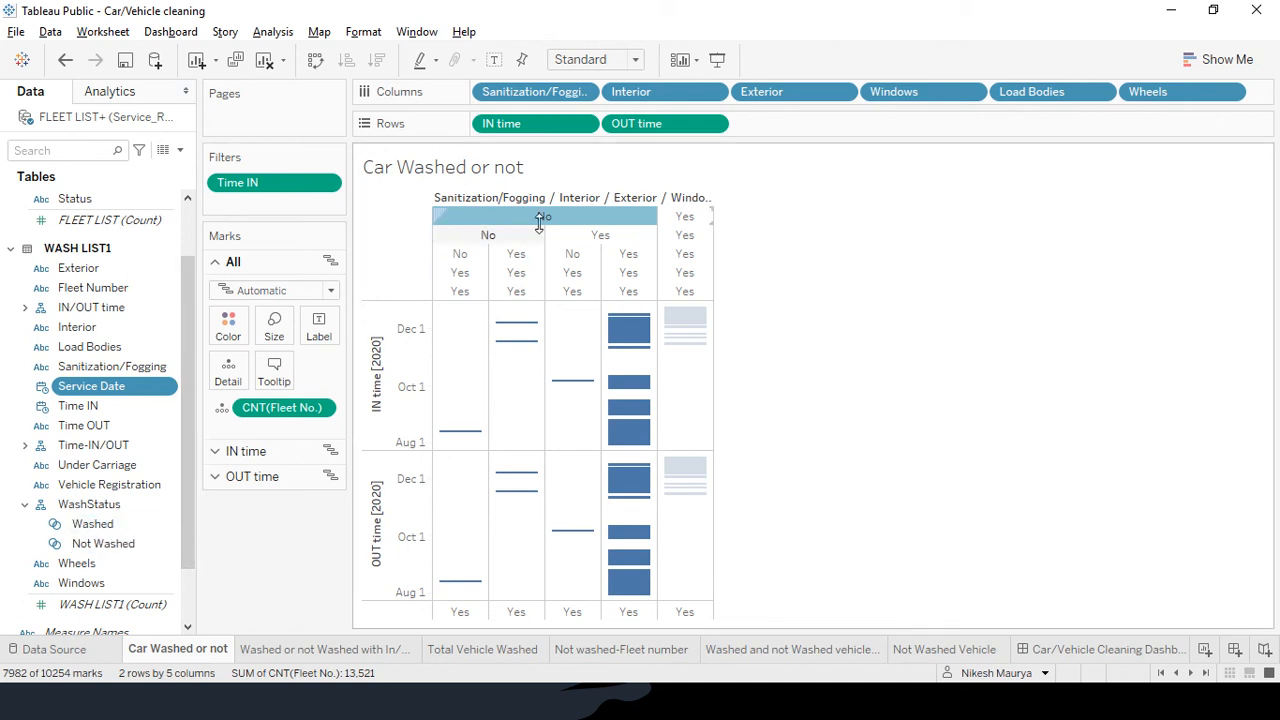
pyautogui.moveTo(560, 224)
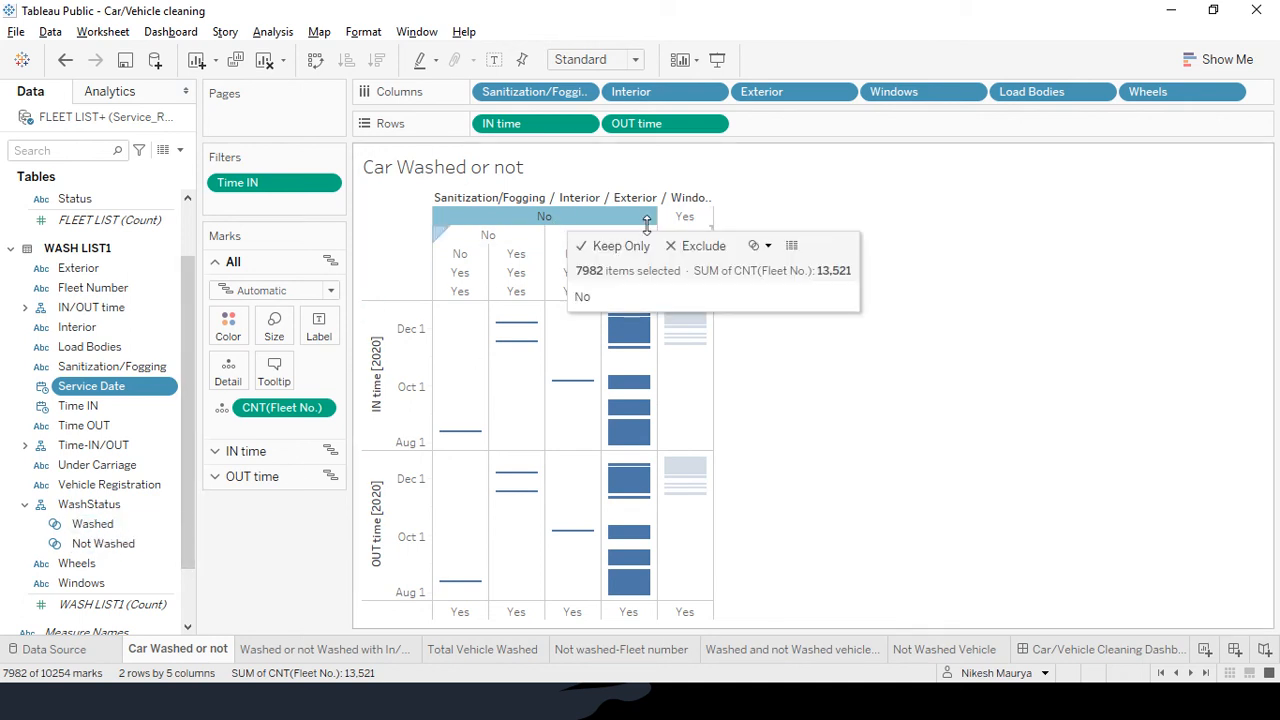
pyautogui.click(763, 250)
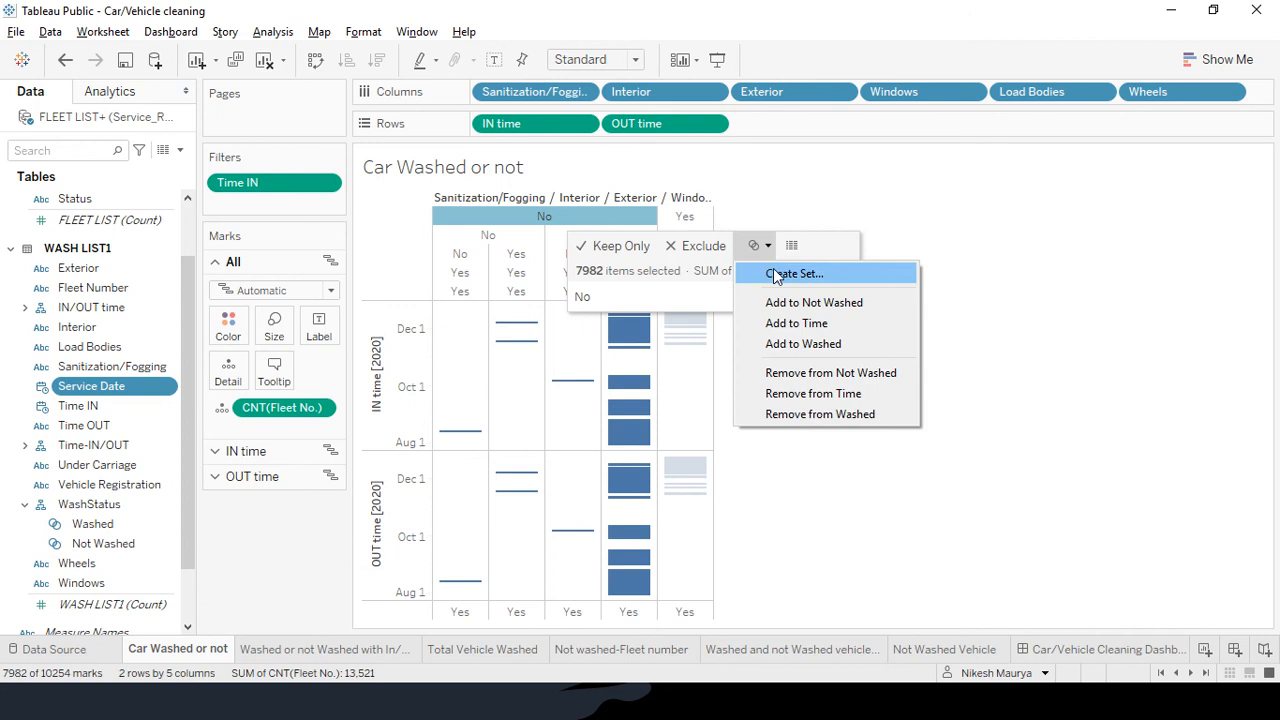
# Create a set named 'not washed1' from the No marks
pyautogui.click(780, 274)
pyautogui.write('not washed1')
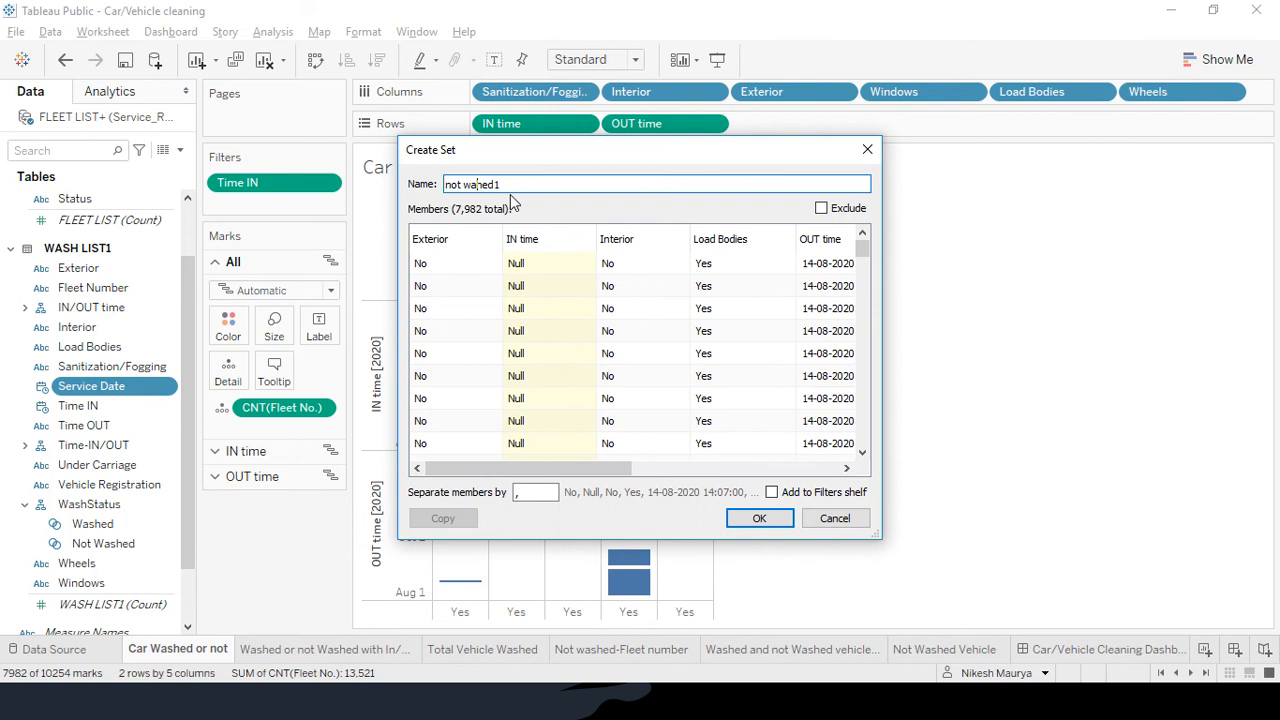
pyautogui.write('s')
pyautogui.click(765, 520)
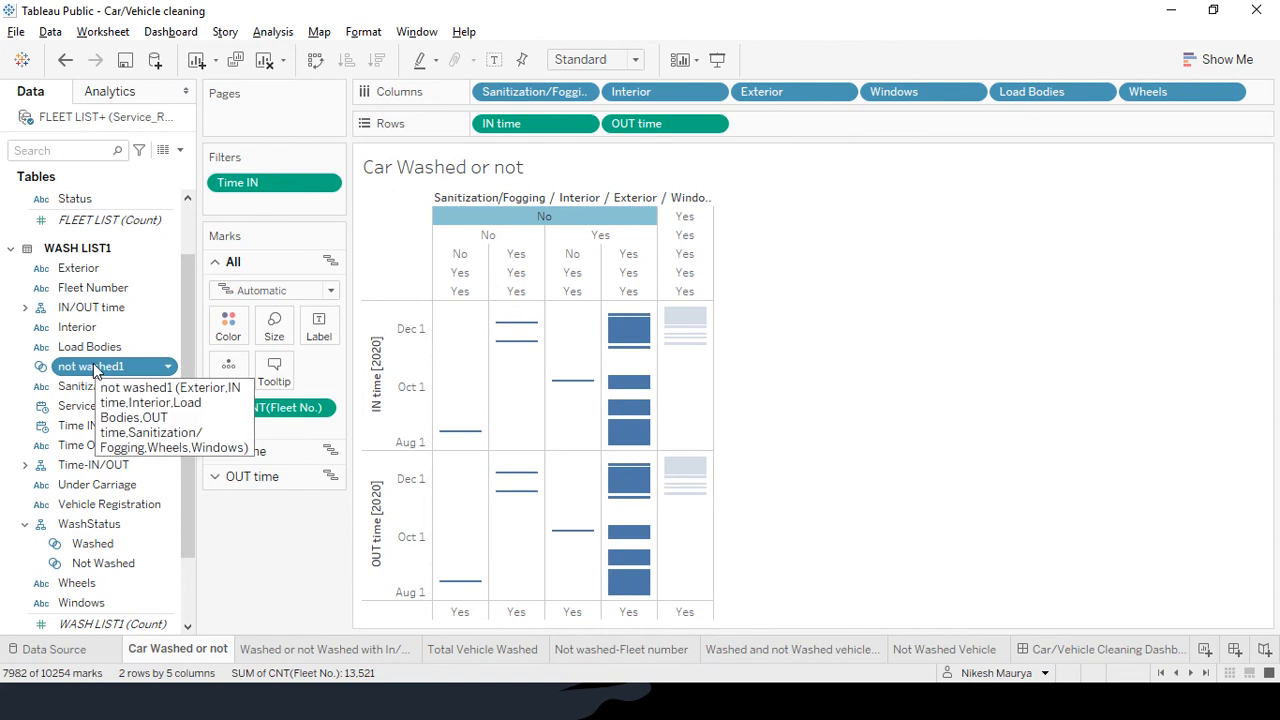
# Create a 'washed1' set from the Yes column and drag it with not washed1 into a hierarchy
pyautogui.click(683, 218)
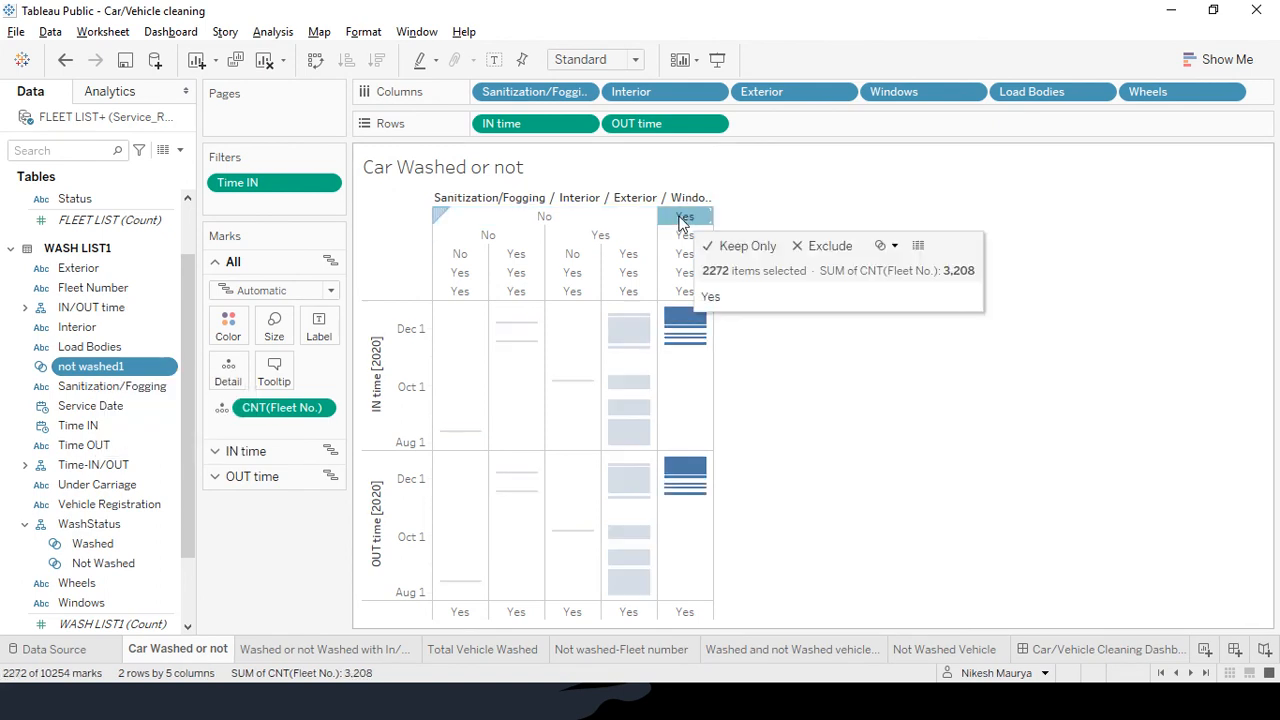
pyautogui.click(893, 246)
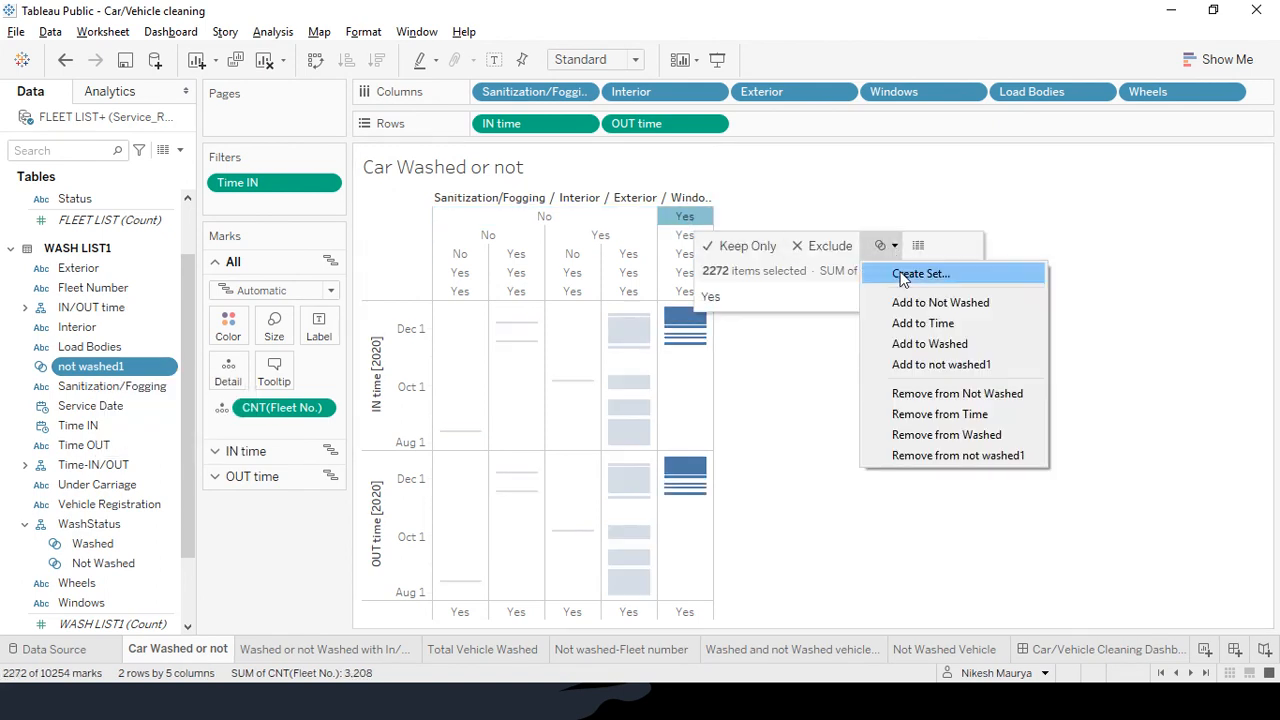
pyautogui.click(916, 275)
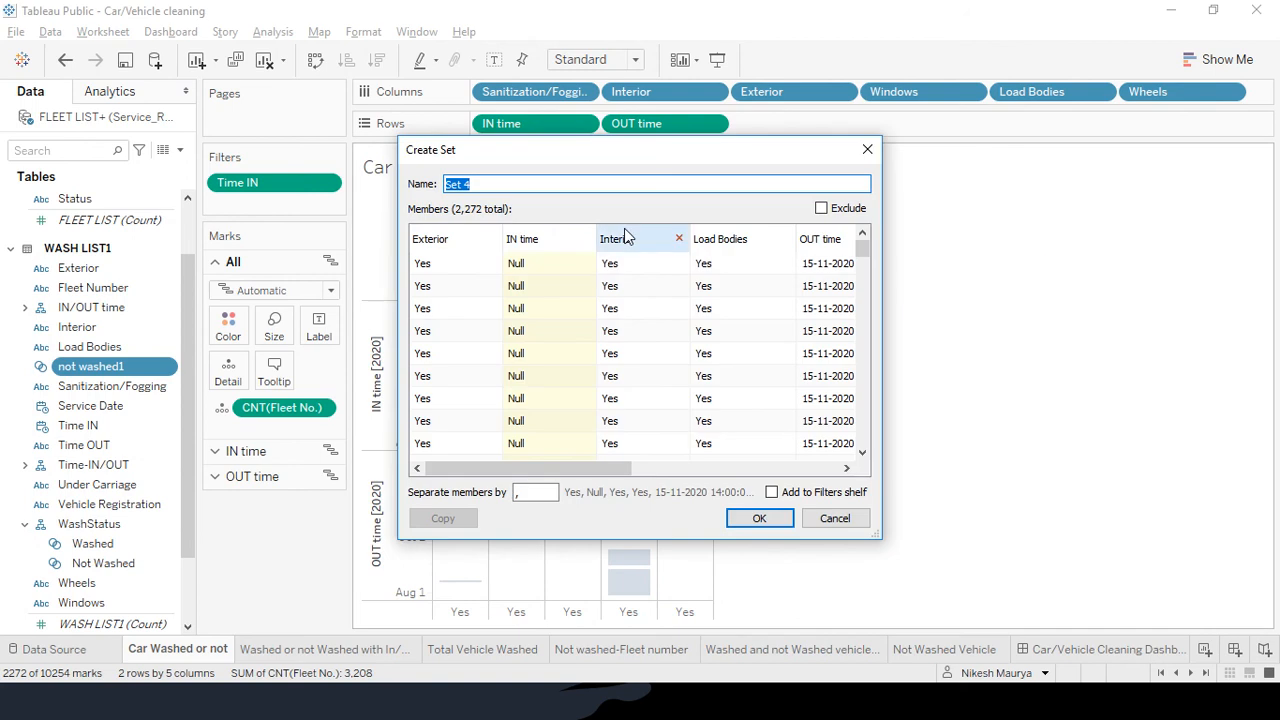
pyautogui.write('wahed')
pyautogui.press('BackSpace')
pyautogui.press('BackSpace')
pyautogui.press('BackSpace')
pyautogui.write('sh')
pyautogui.write('1')
pyautogui.click(780, 522)
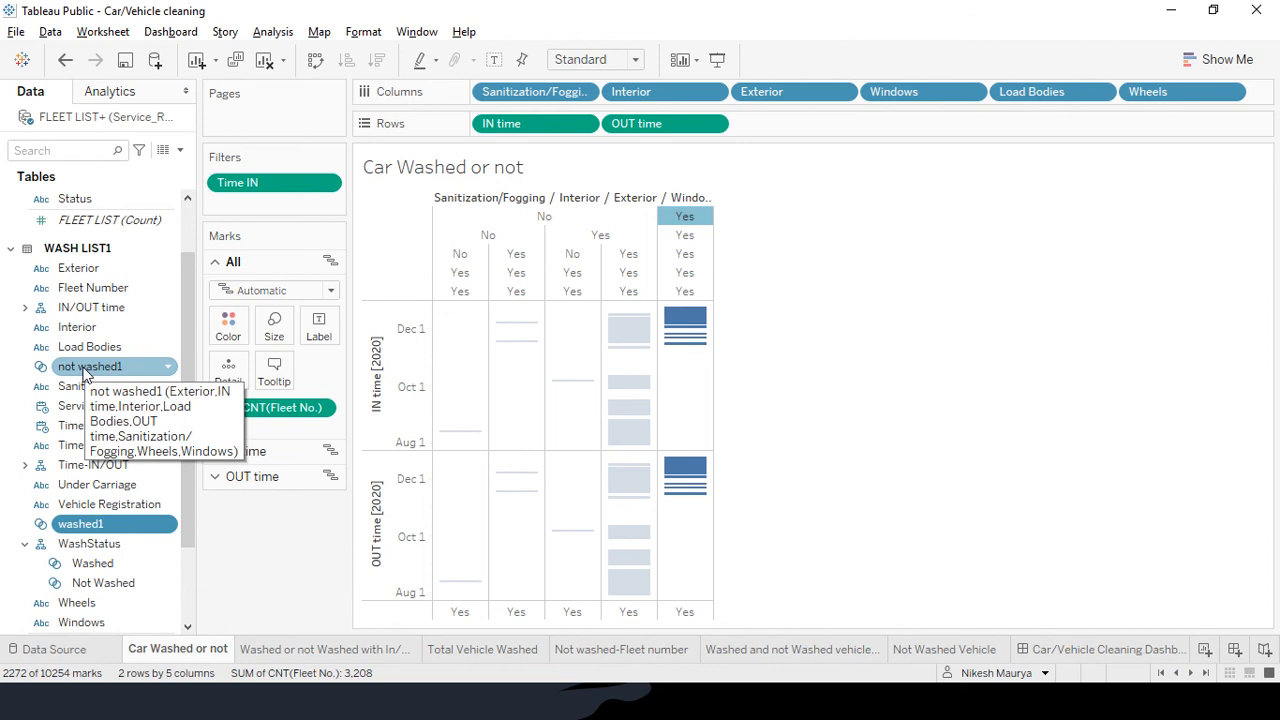
pyautogui.moveTo(85, 372); pyautogui.dragTo(95, 527)
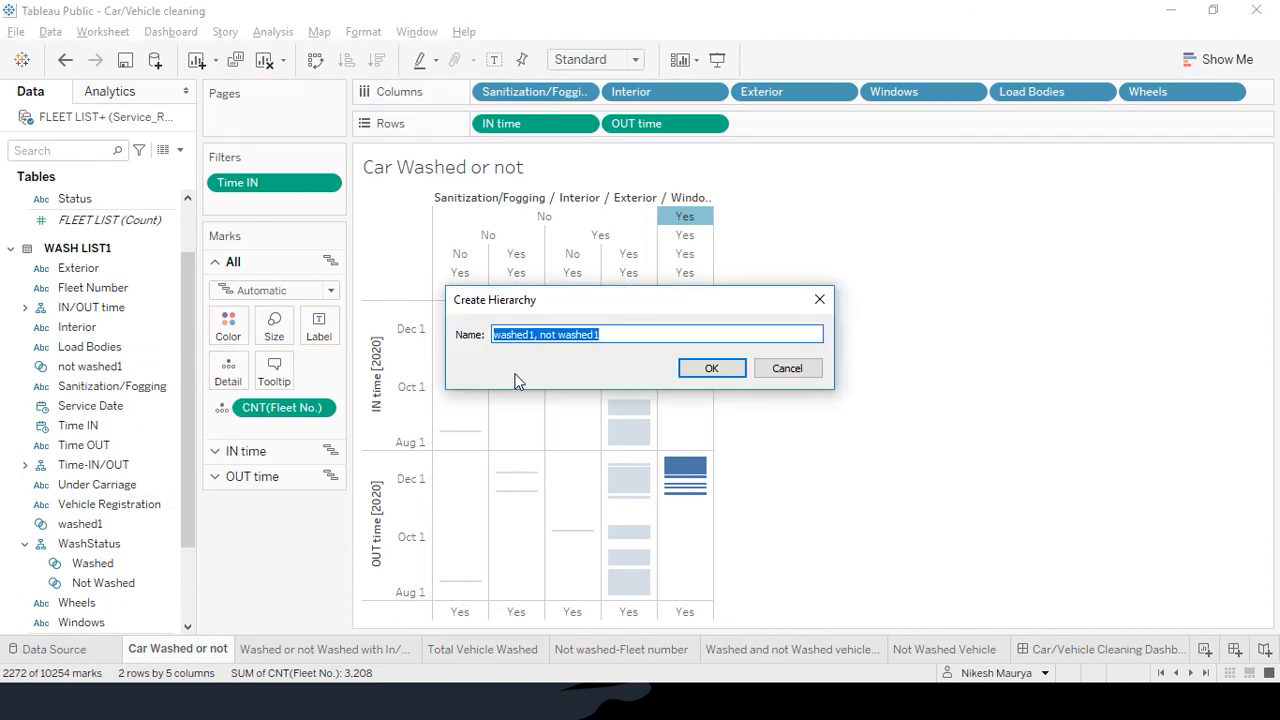
pyautogui.write('wah')
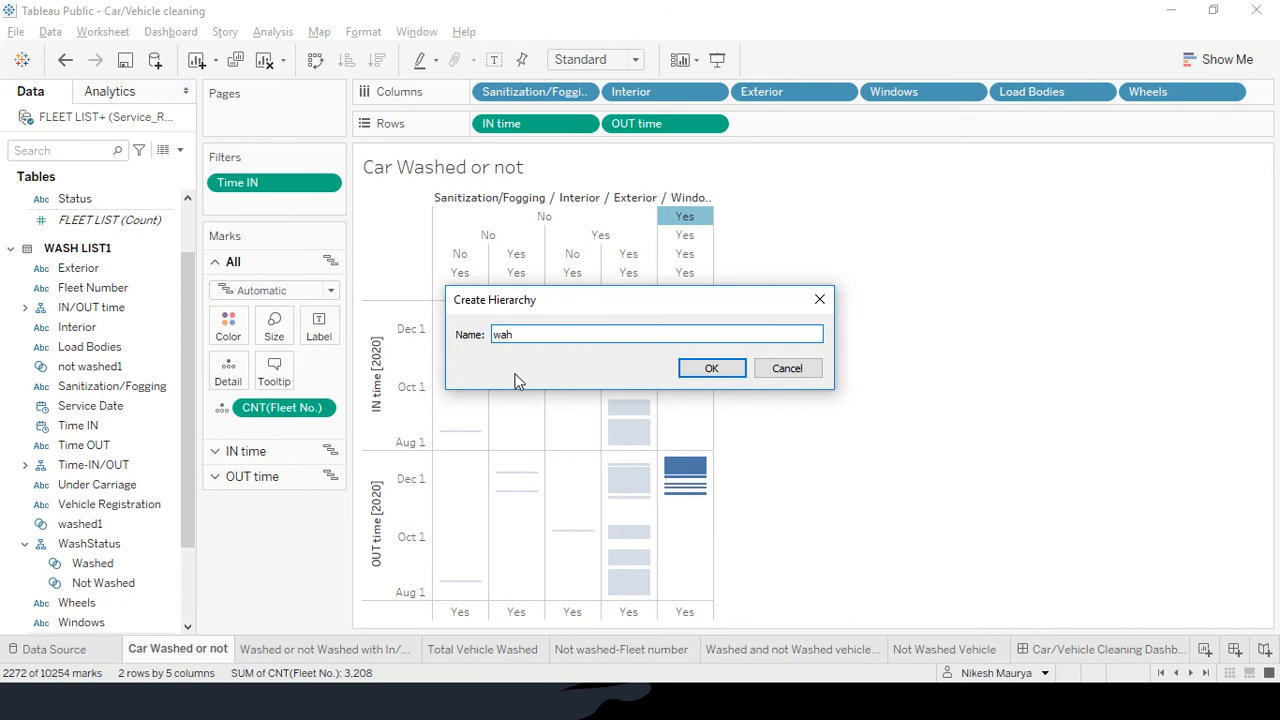
pyautogui.press('BackSpace')
pyautogui.write('shedstatus1')
pyautogui.click(706, 368)
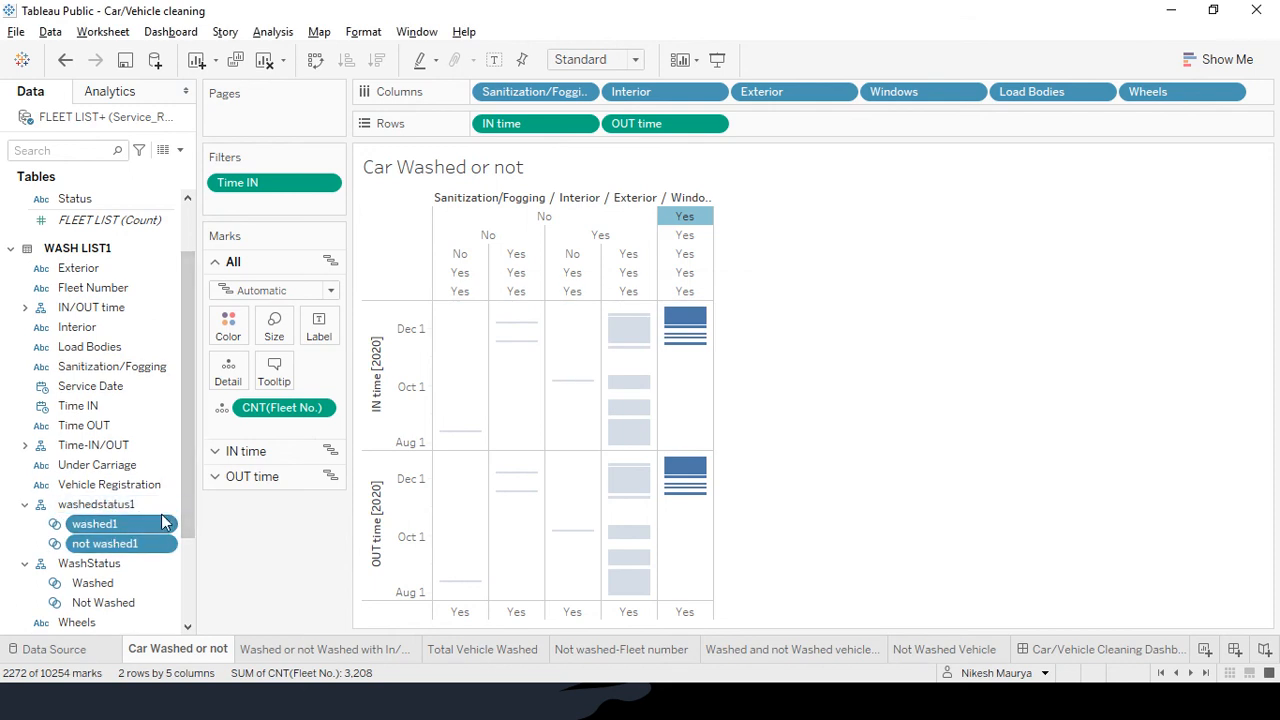
pyautogui.click(166, 507)
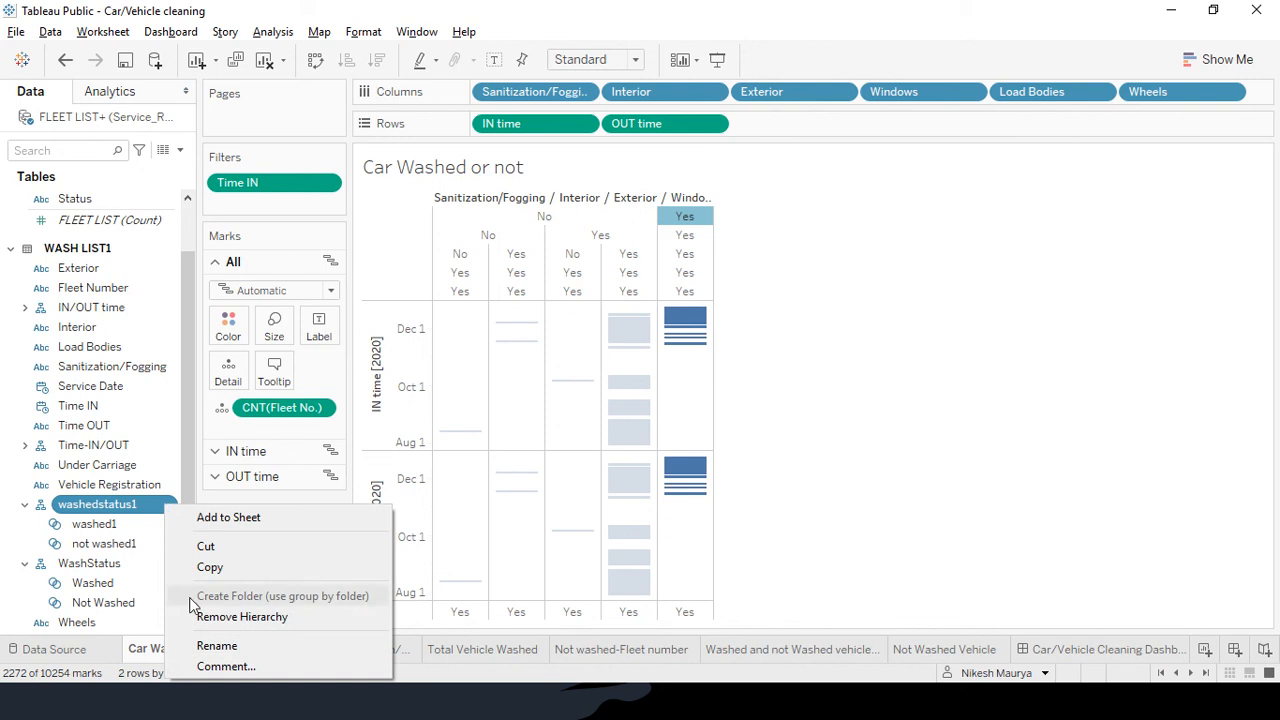
pyautogui.click(240, 617)
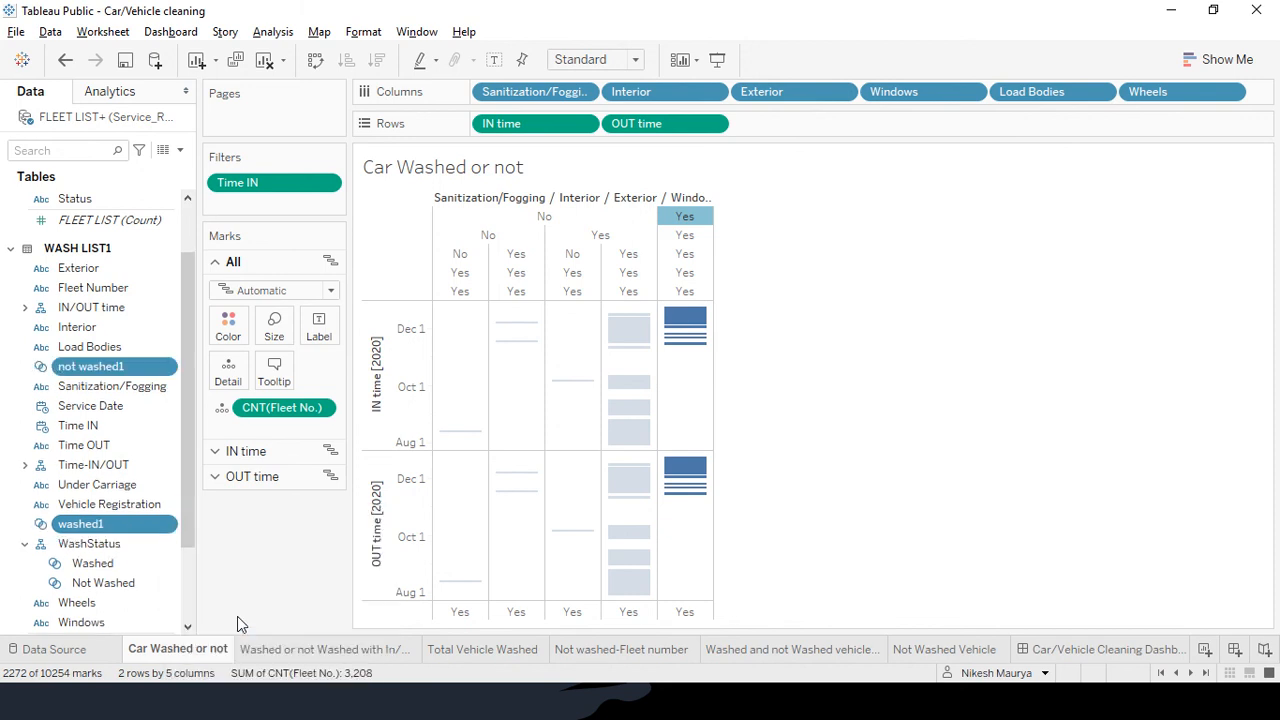
pyautogui.rightClick(167, 366)
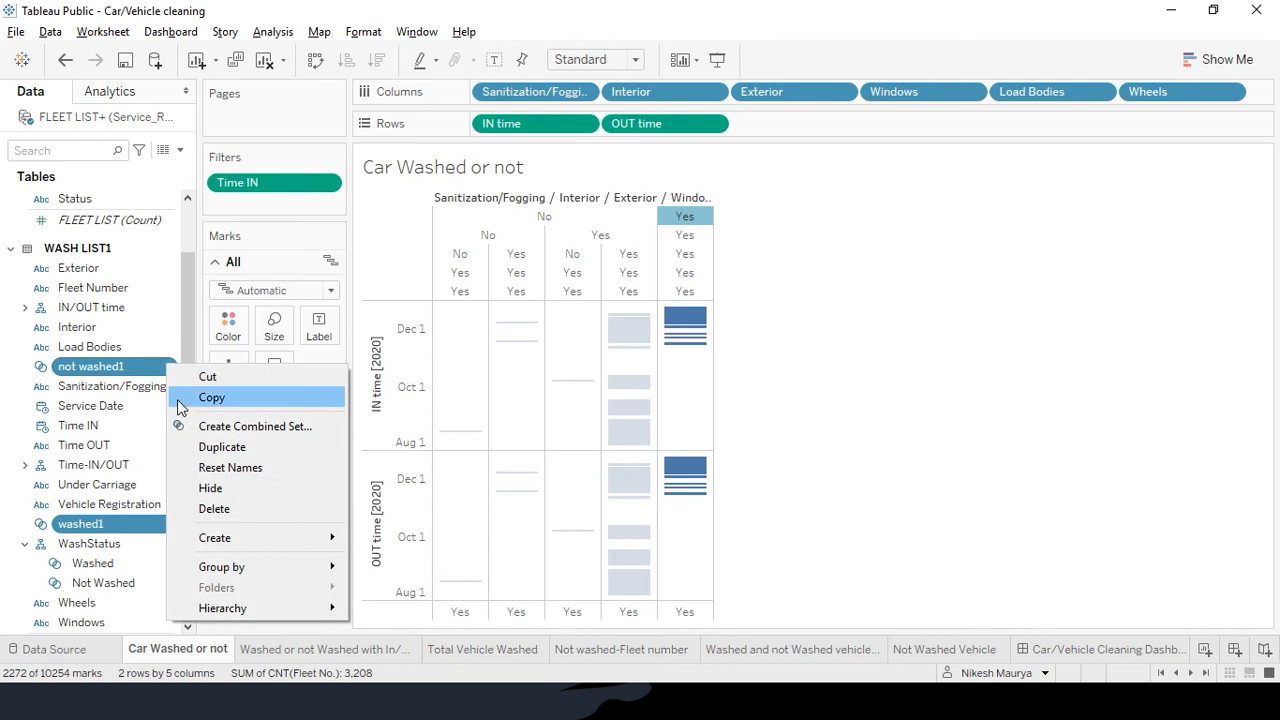
pyautogui.click(213, 508)
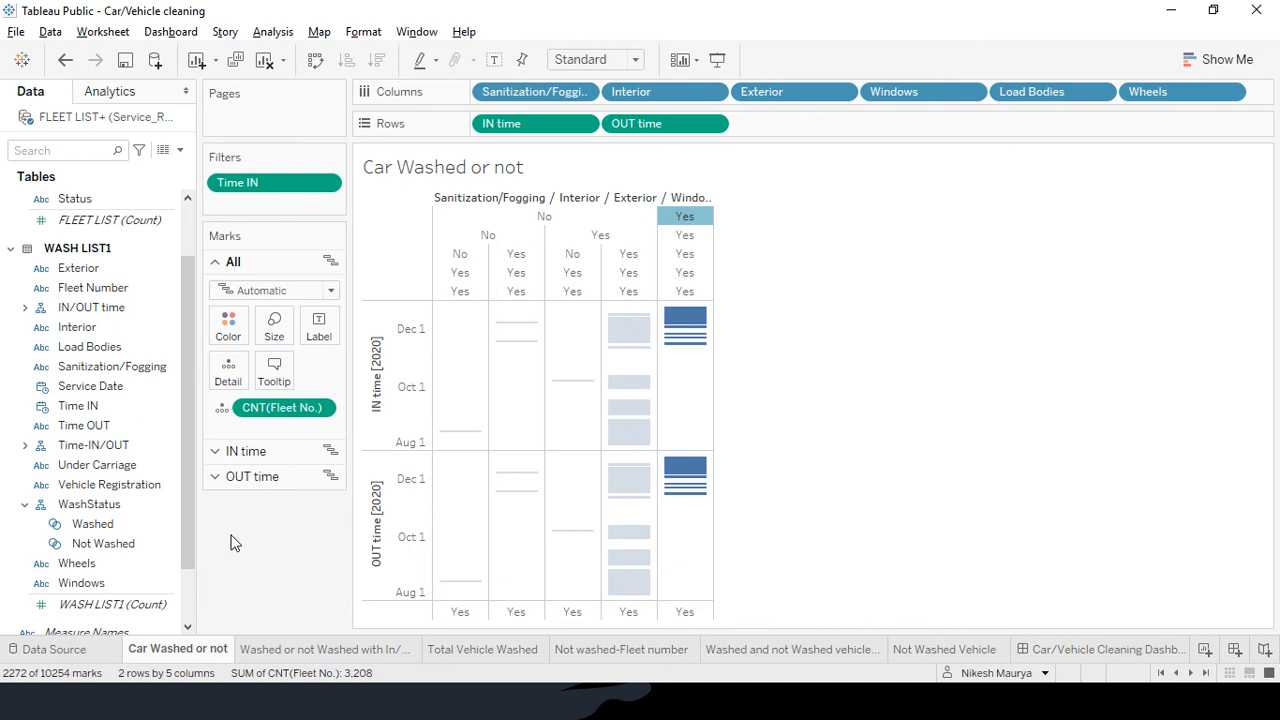
pyautogui.scroll(-2, 133, 505)
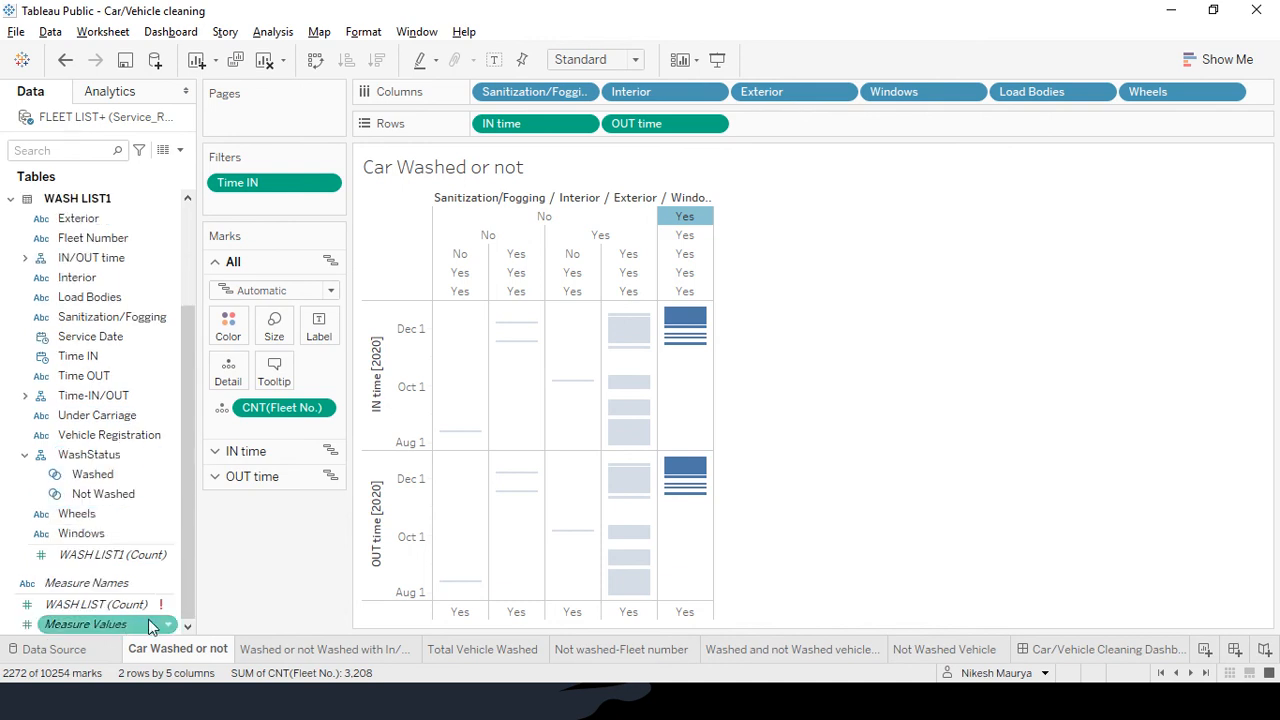
pyautogui.moveTo(174, 603)
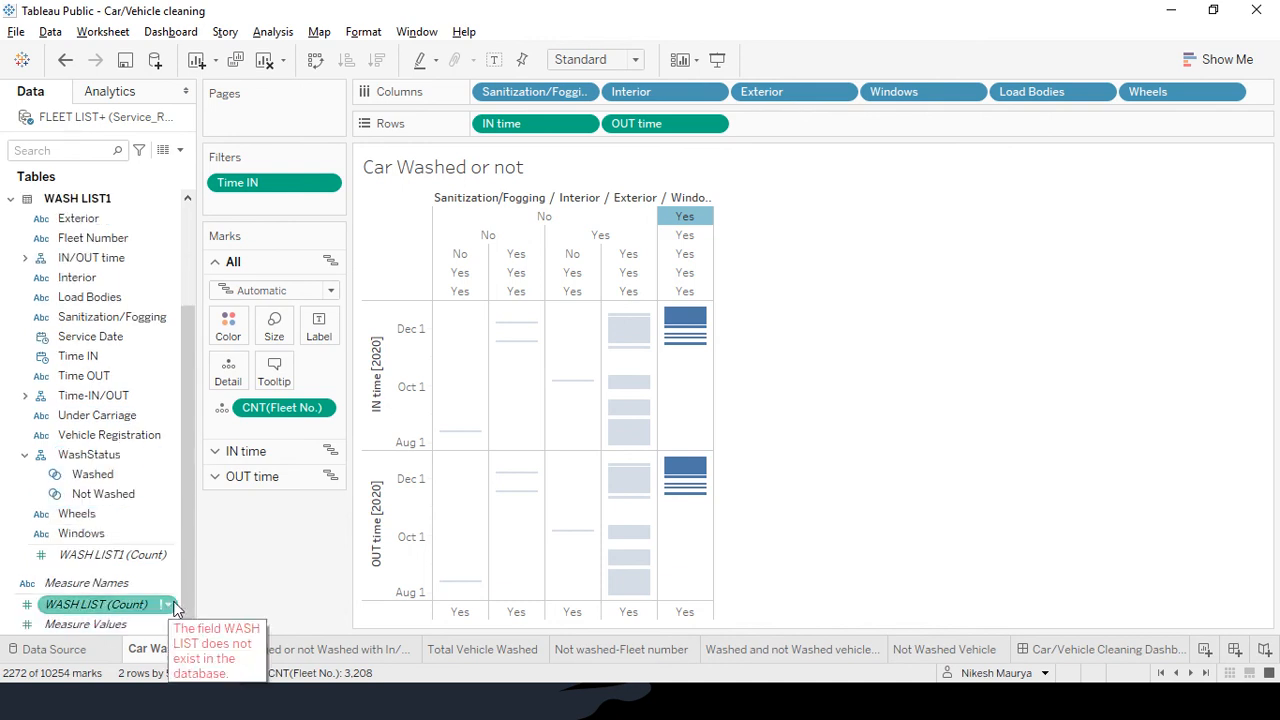
pyautogui.scroll(4, 166, 471)
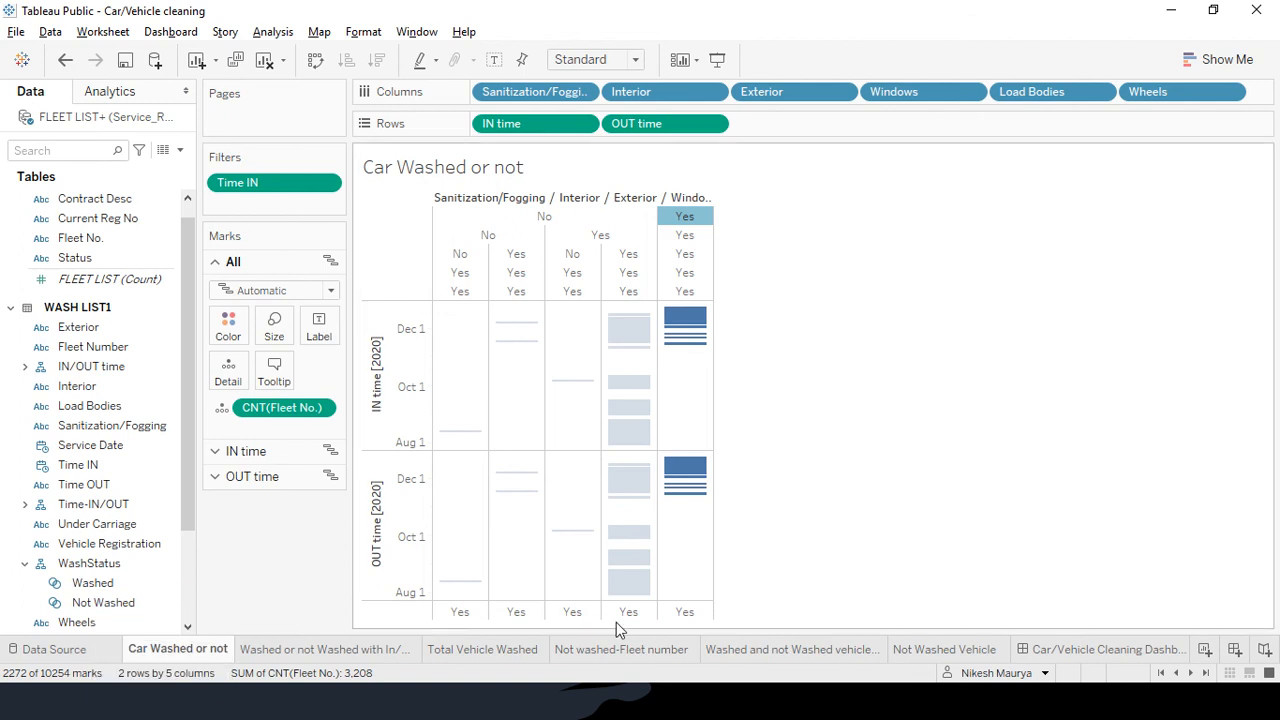
pyautogui.hotkey('alt', 'Tab')
pyautogui.press('Tab')
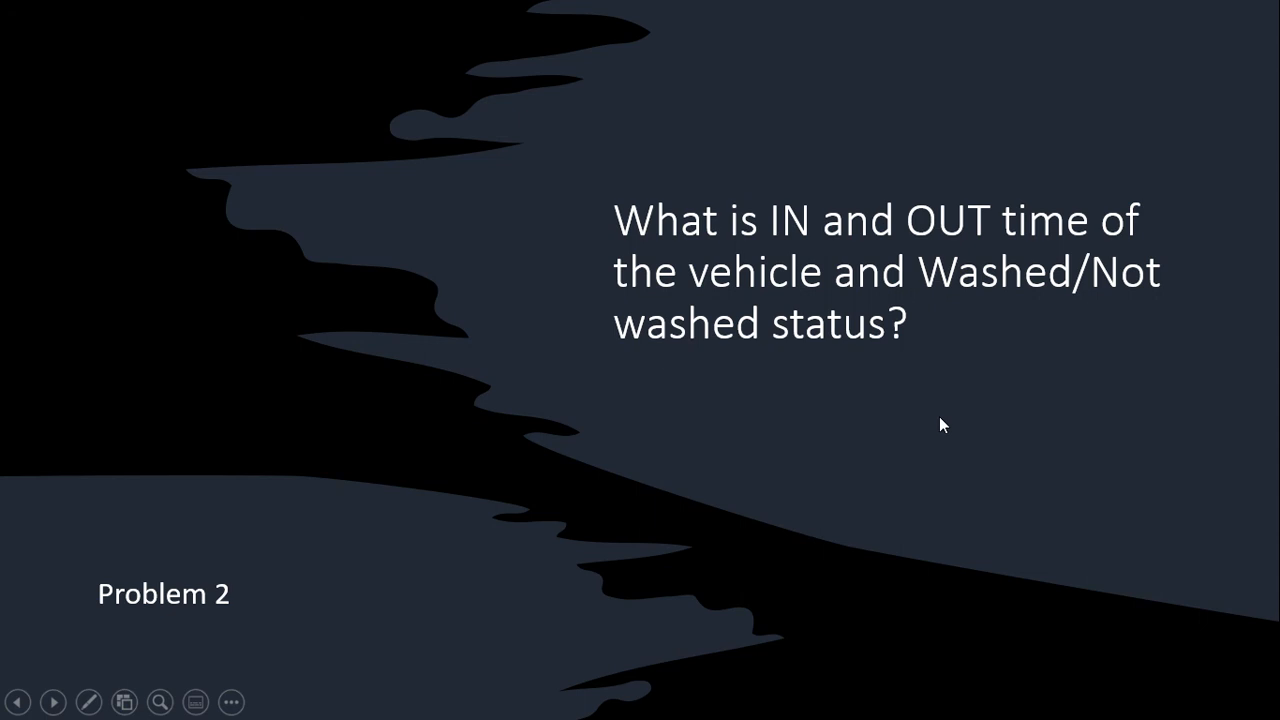
pyautogui.hotkey('alt', 'Tab')
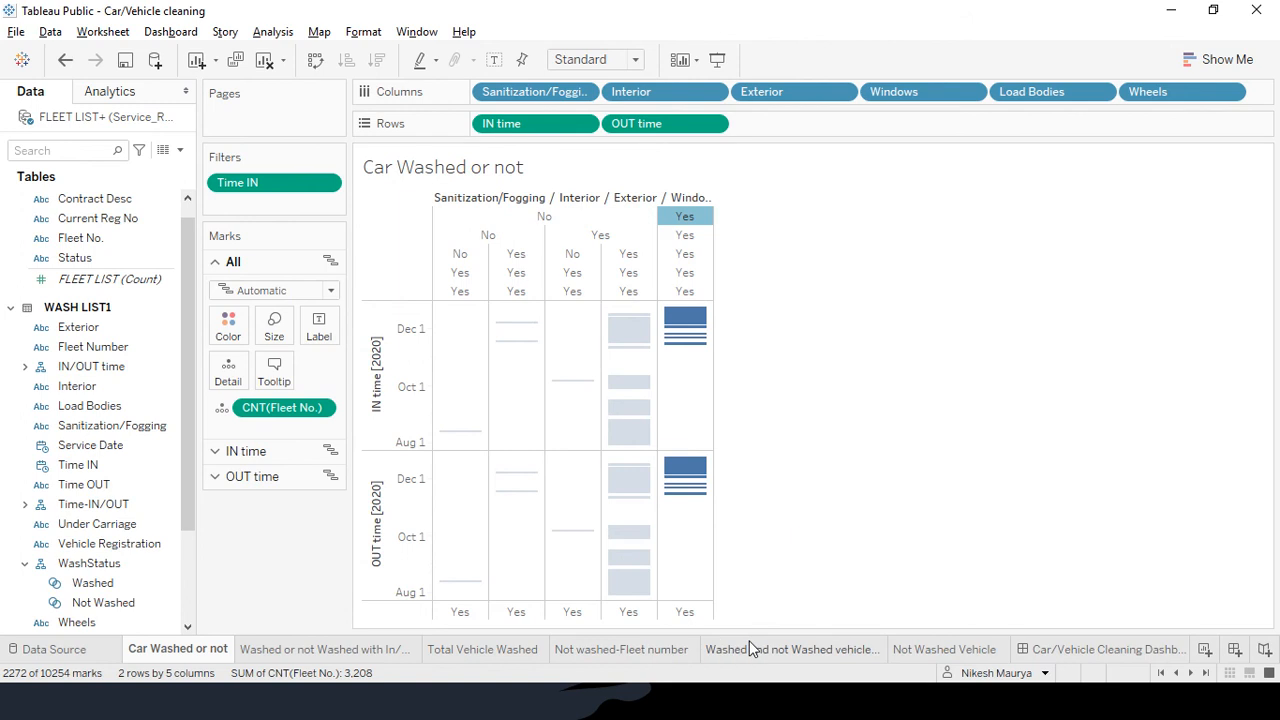
# Remove the broken WASH LIST count from the fleet-and-weekday chart, then open the In/Out Time sheet
pyautogui.click(760, 648)
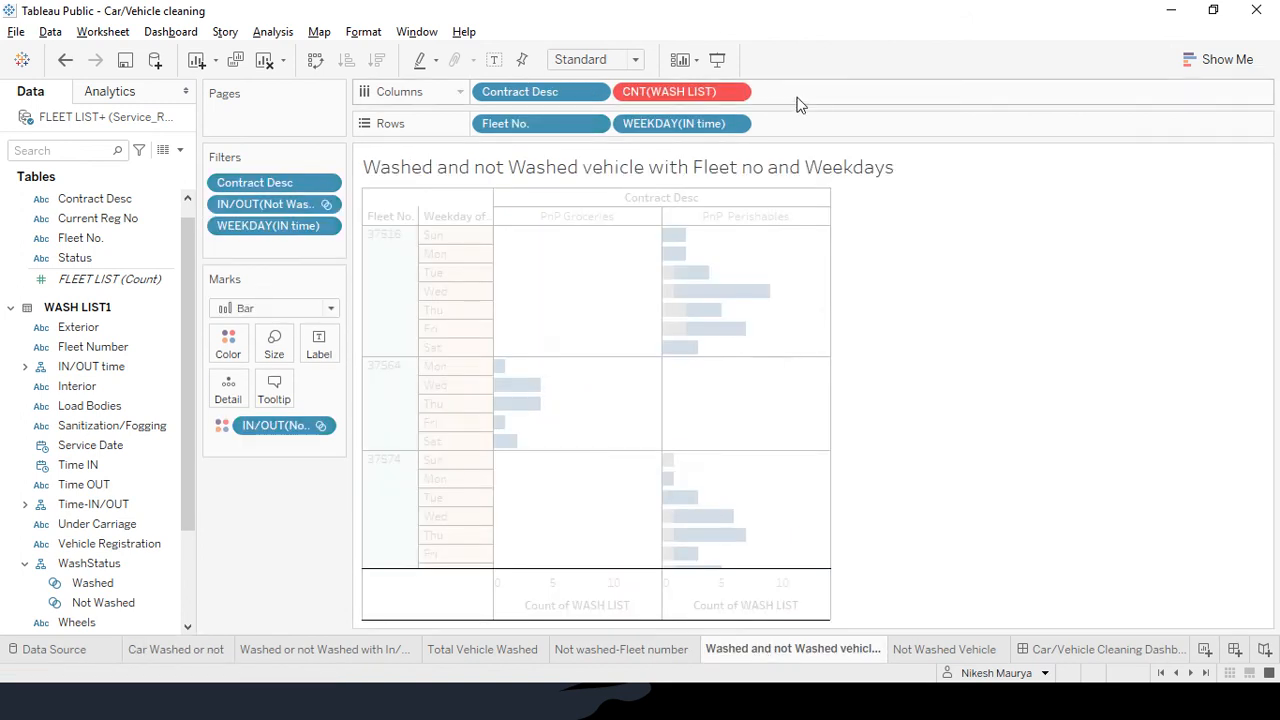
pyautogui.scroll(-3, 110, 523)
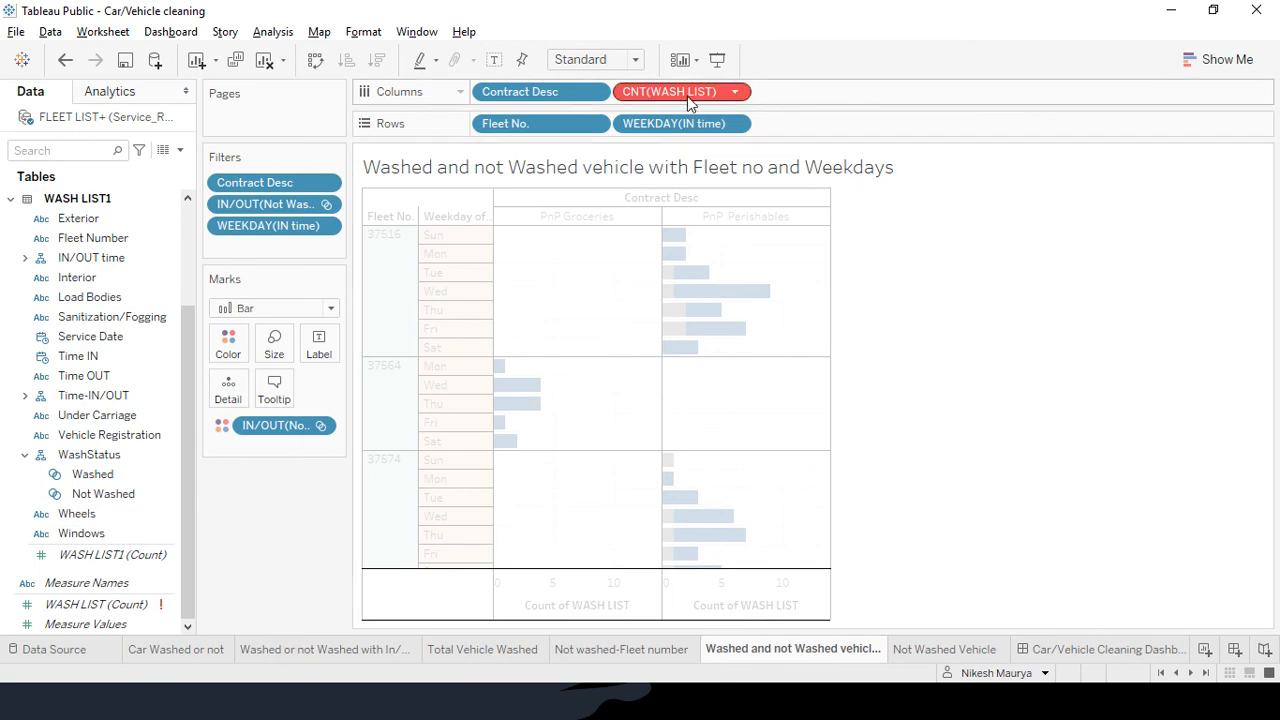
pyautogui.moveTo(687, 96)
pyautogui.mouseDown()
pyautogui.moveTo(535, 145)
pyautogui.moveTo(8, 520)
pyautogui.moveTo(66, 570)
pyautogui.moveTo(771, 82)
pyautogui.moveTo(670, 100)
pyautogui.mouseUp()
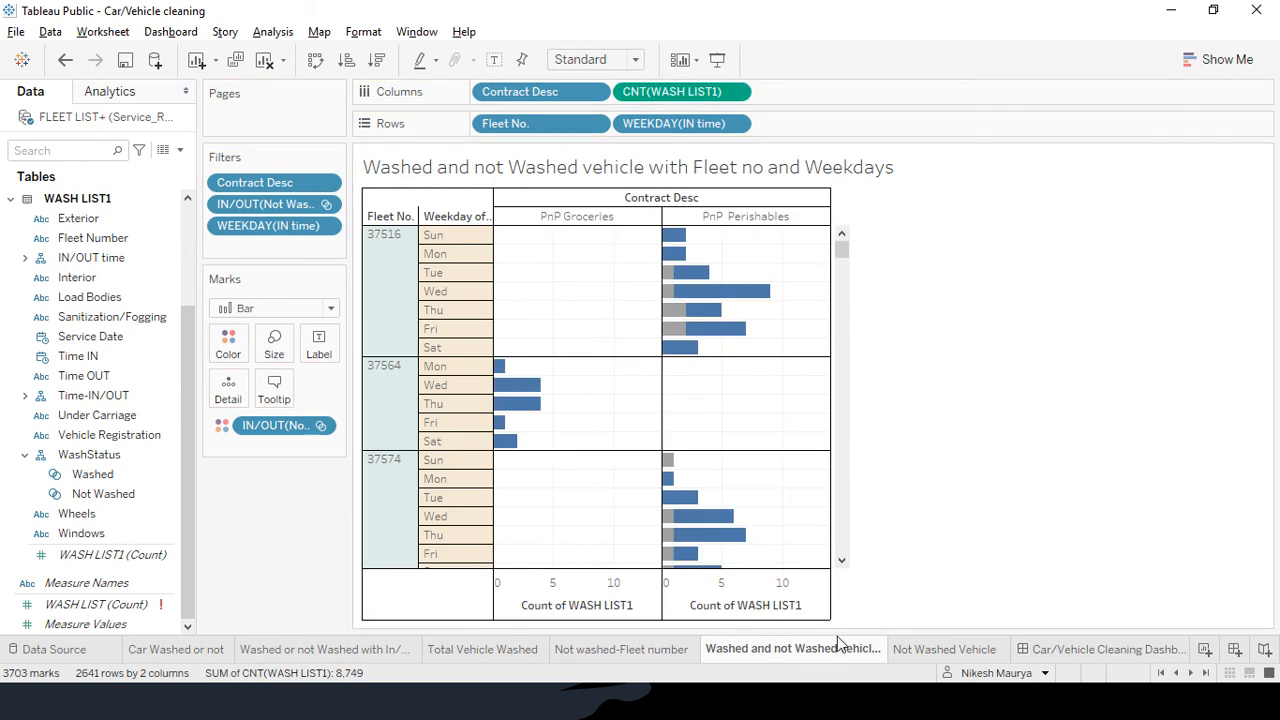
pyautogui.click(357, 658)
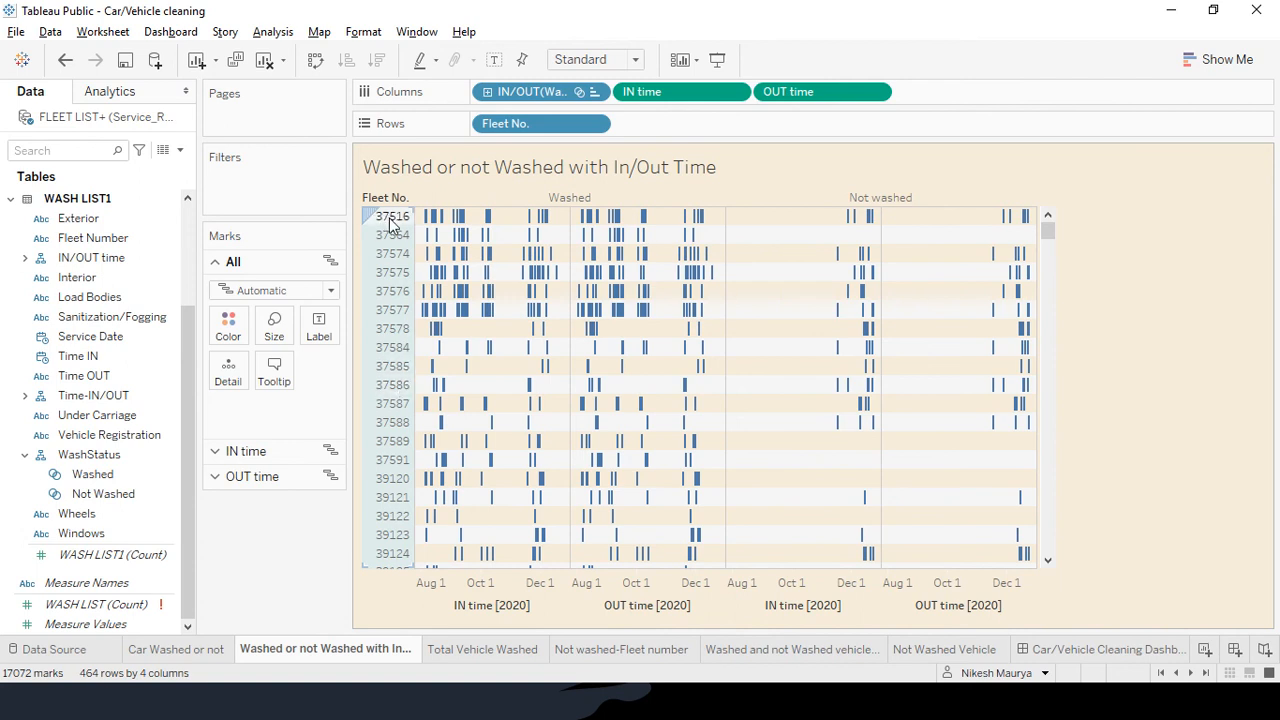
pyautogui.moveTo(425, 229)
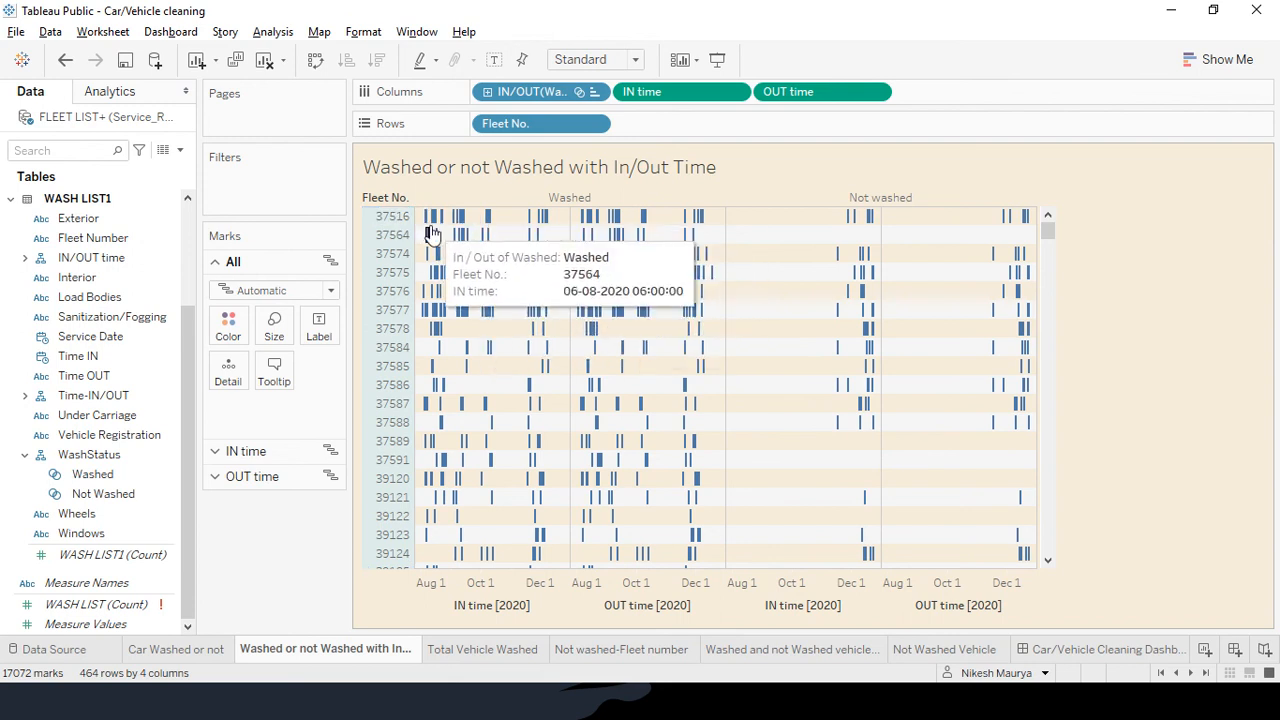
pyautogui.moveTo(494, 275)
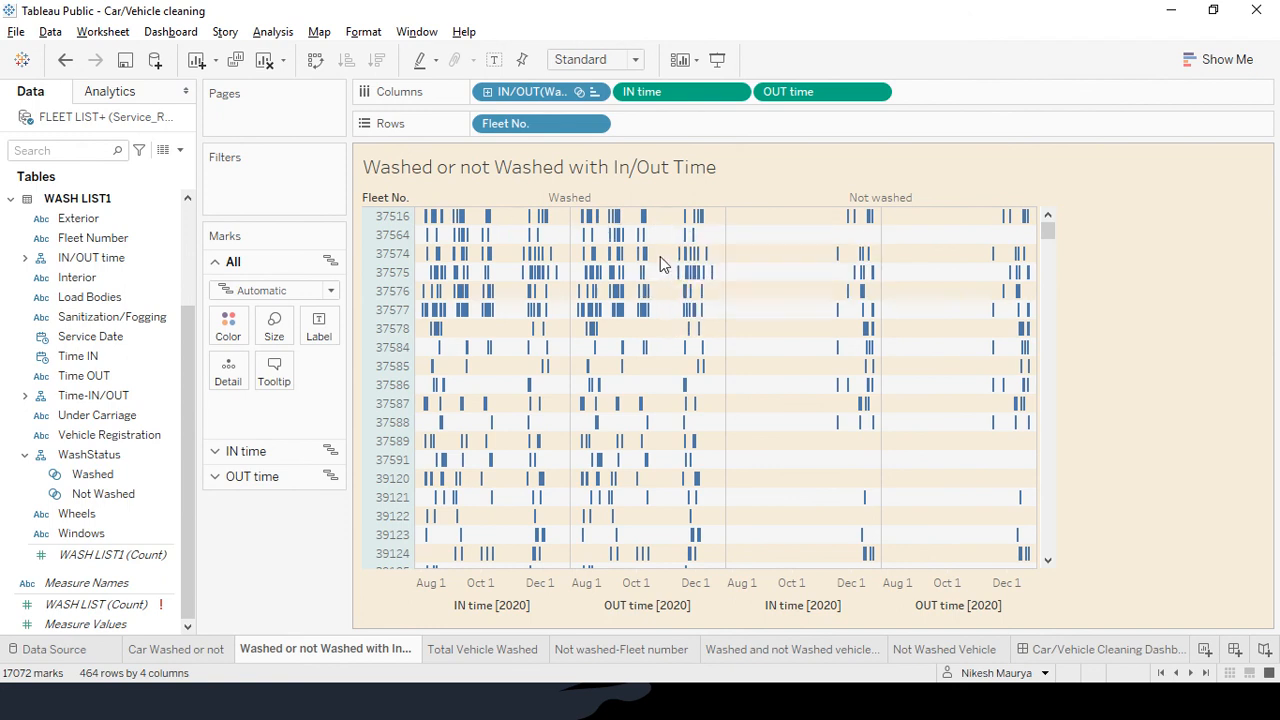
# Advance the PowerPoint slide show to the Problem 3 slide and return to Tableau
pyautogui.moveTo(852, 222)
pyautogui.moveTo(678, 276)
pyautogui.hotkey('alt', 'Tab')
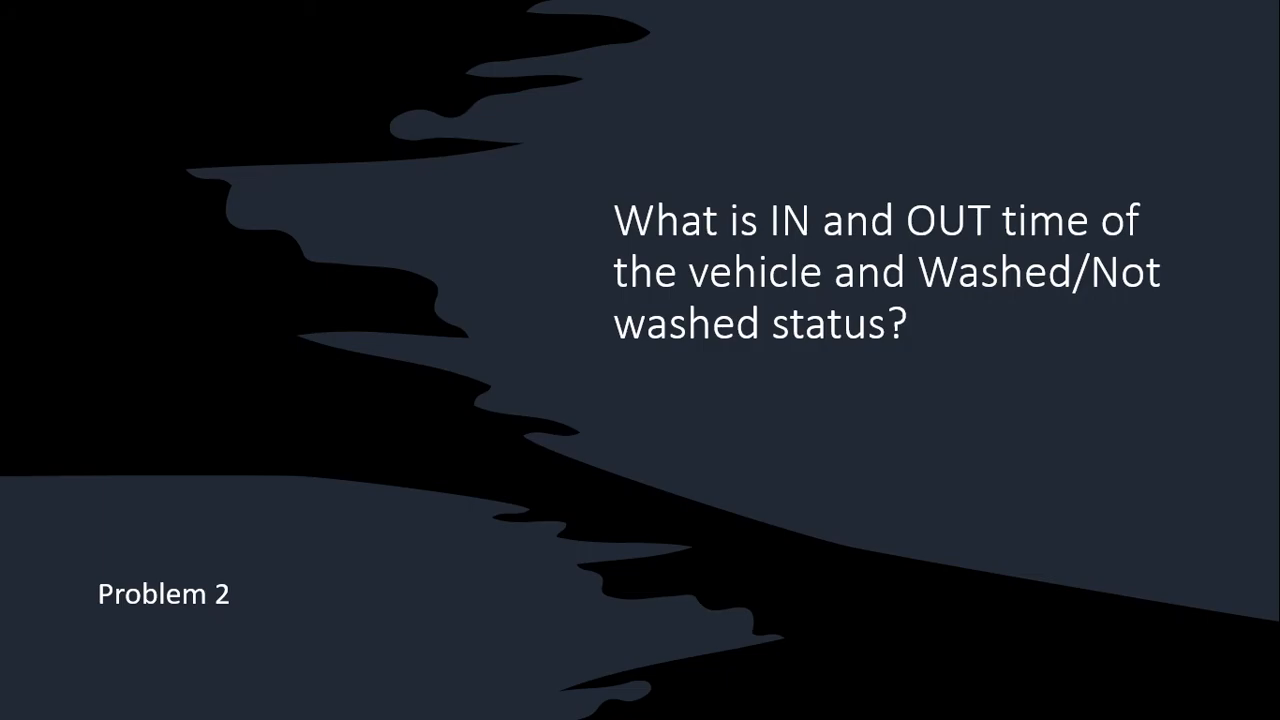
pyautogui.press('Right')
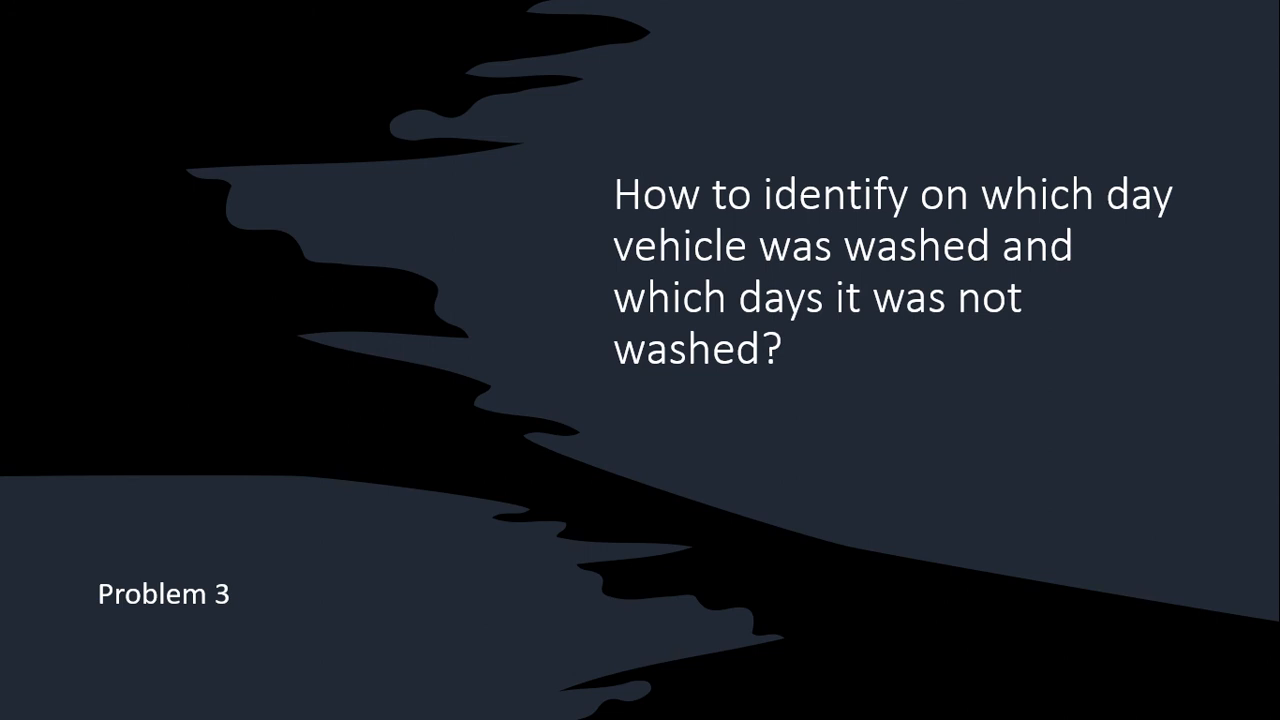
pyautogui.hotkey('alt', 'Tab')
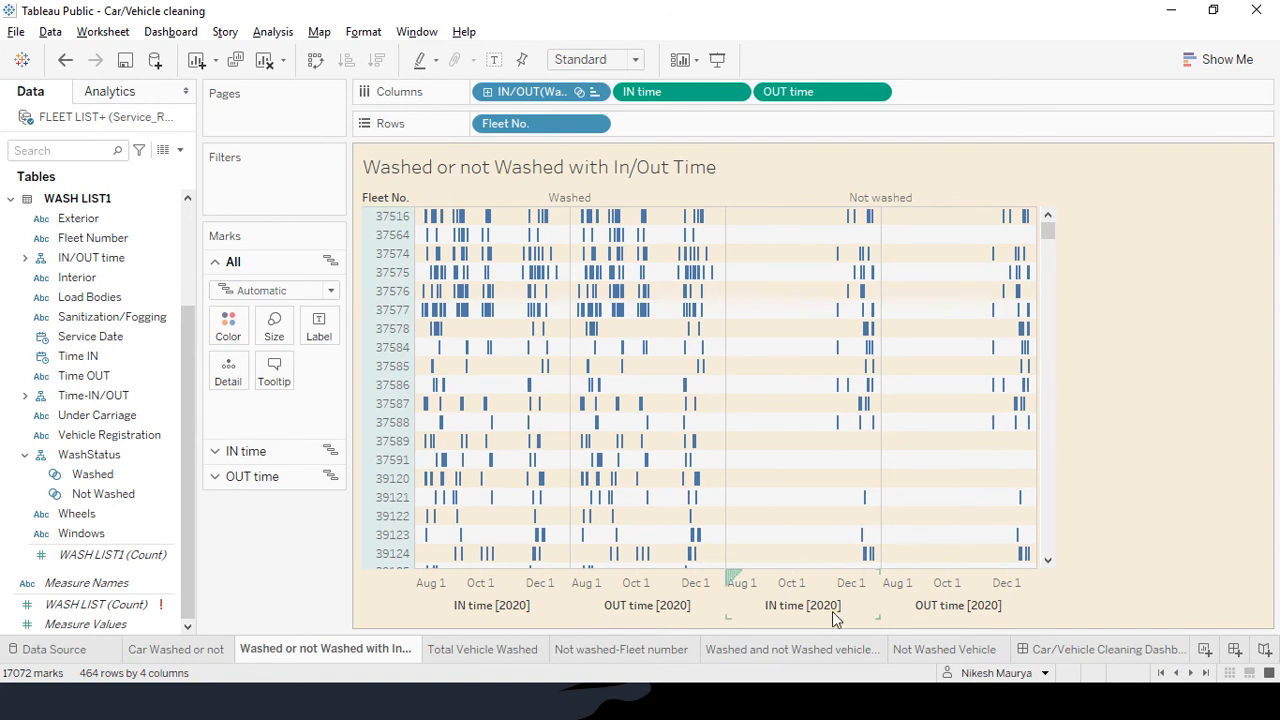
# Open the Washed and not Washed vehicle with Fleet no and Weekdays sheet
pyautogui.click(793, 647)
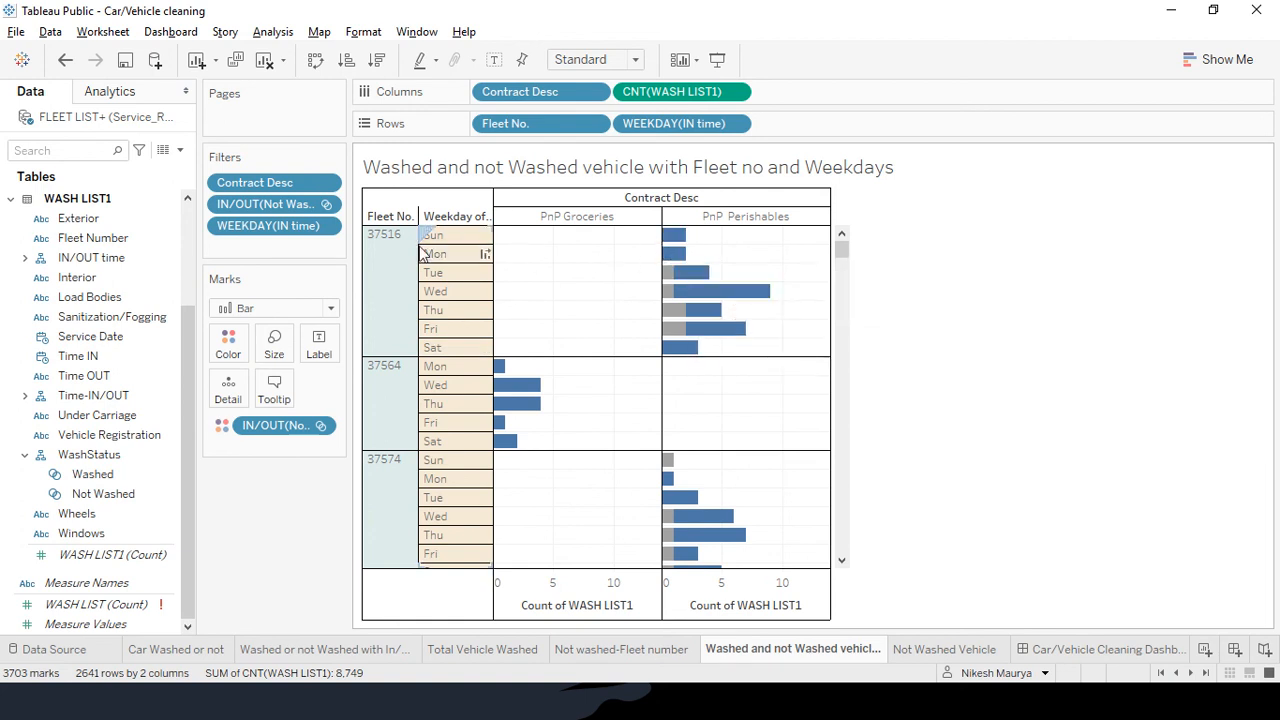
pyautogui.moveTo(676, 256)
pyautogui.scroll(-3, 690, 380)
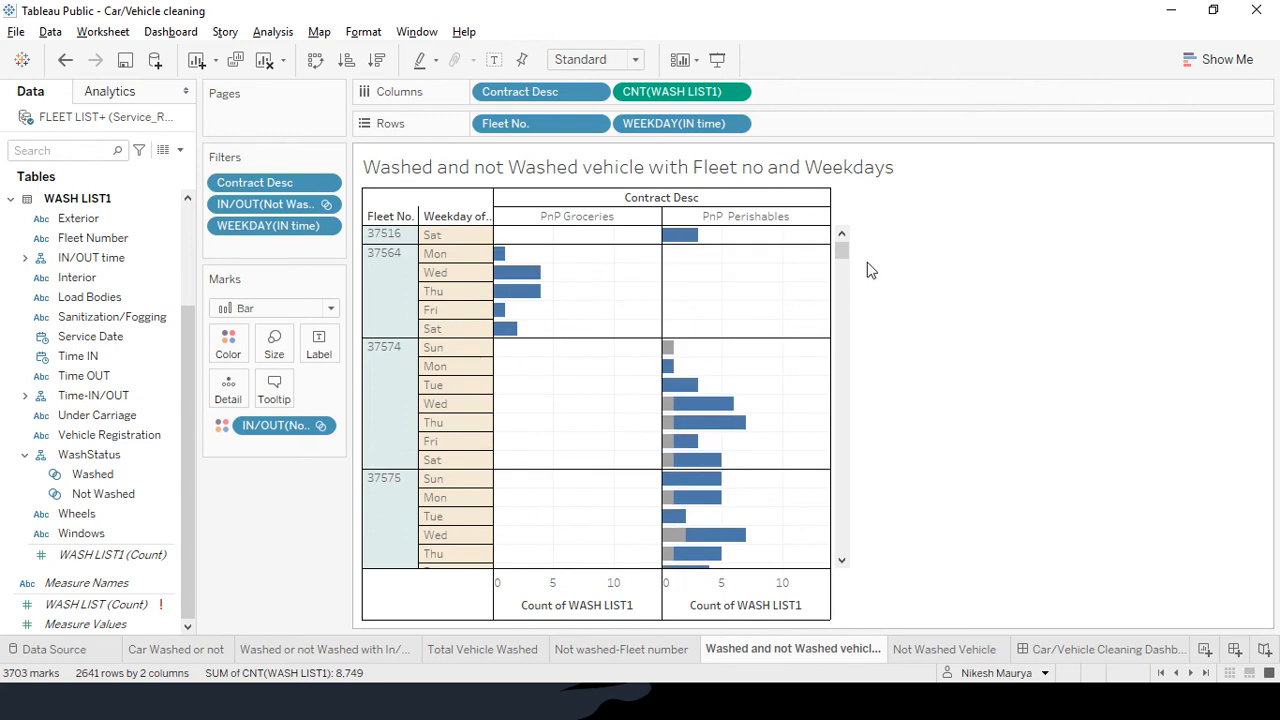
pyautogui.moveTo(841, 250)
pyautogui.mouseDown()
pyautogui.moveTo(840, 423)
pyautogui.moveTo(840, 250)
pyautogui.mouseUp()
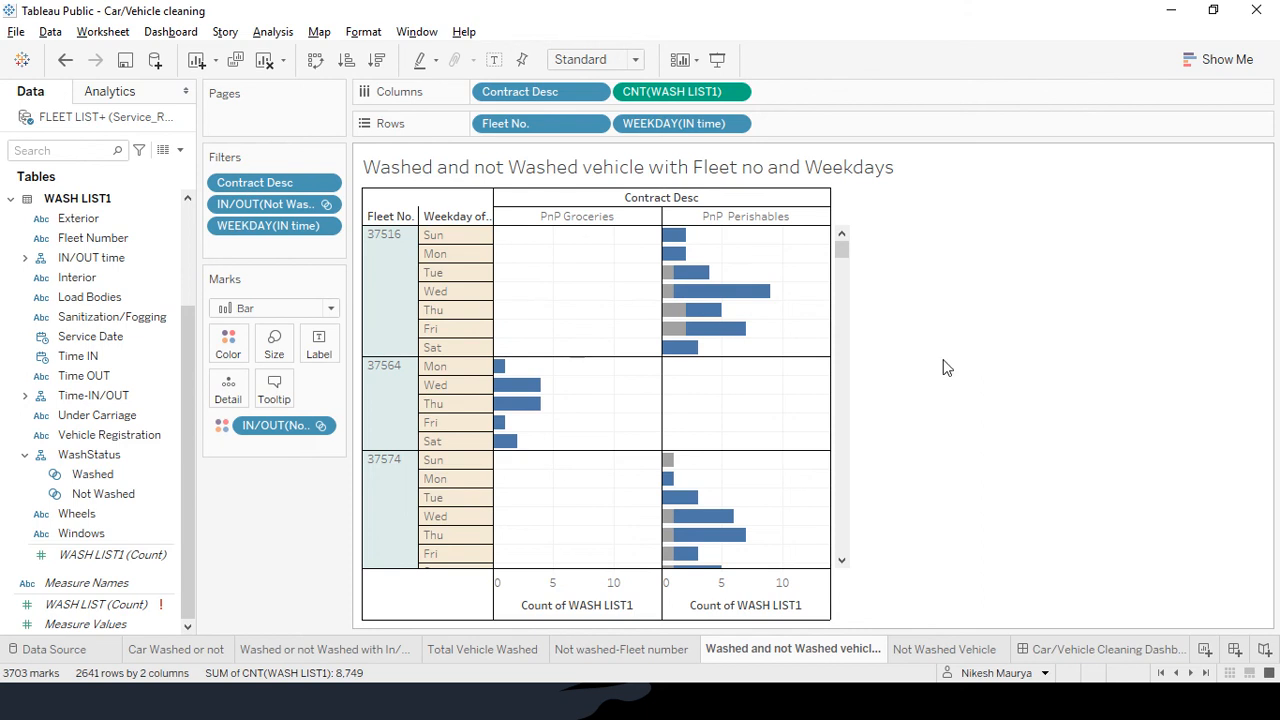
pyautogui.hotkey('alt', 'Tab')
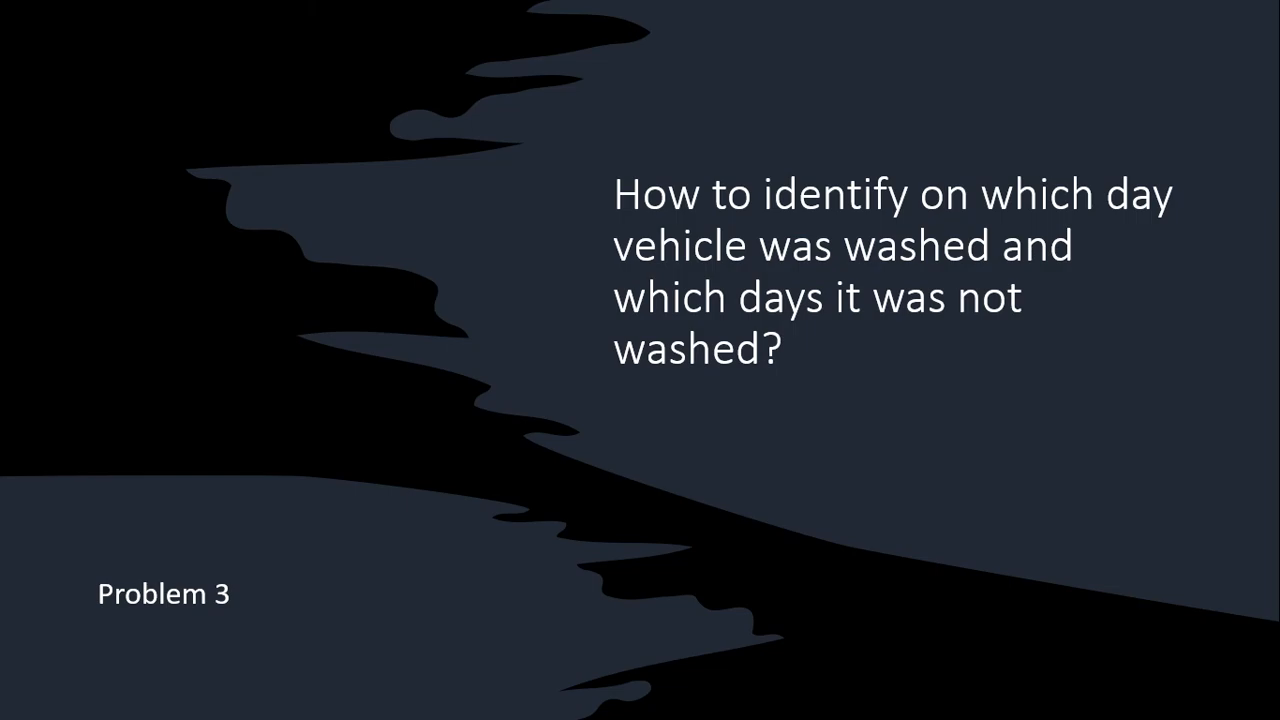
# Advance the slide show to the Problem 4 slide on not-washed vehicles by fleet number
pyautogui.press('Right')
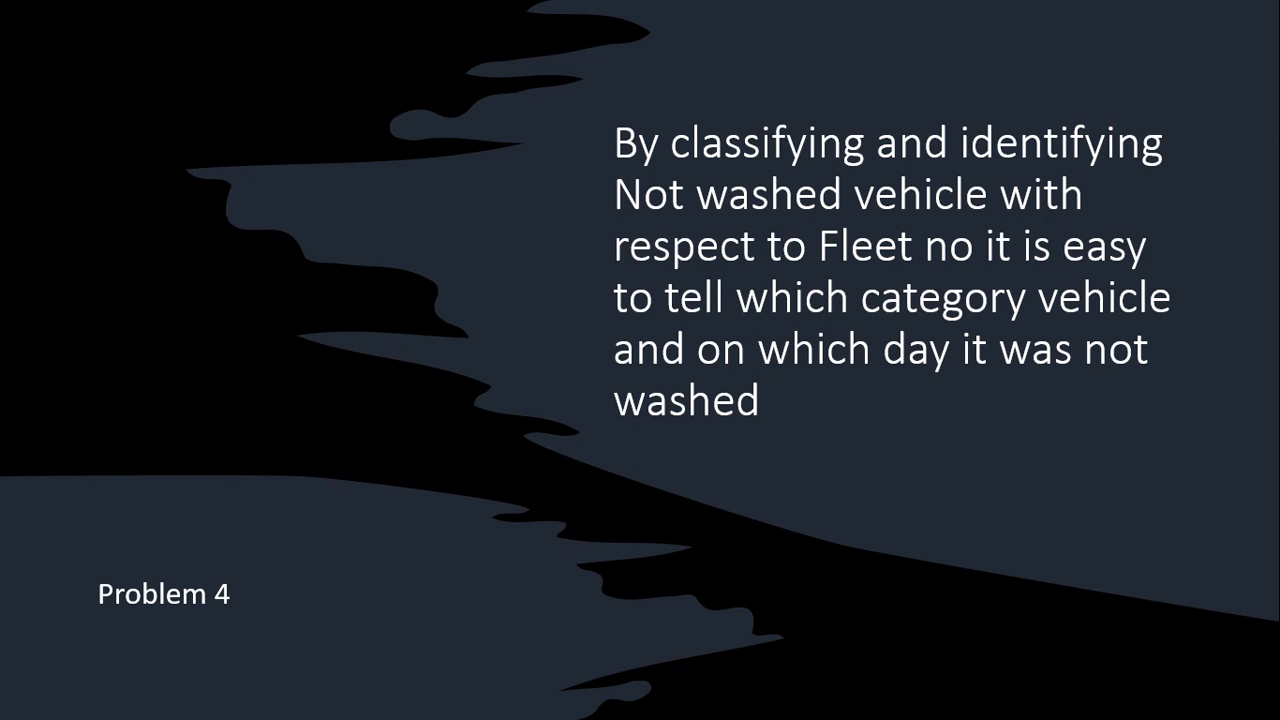
# Switch from the PowerPoint slide show back to the Tableau Public workbook
pyautogui.hotkey('alt', 'Tab')
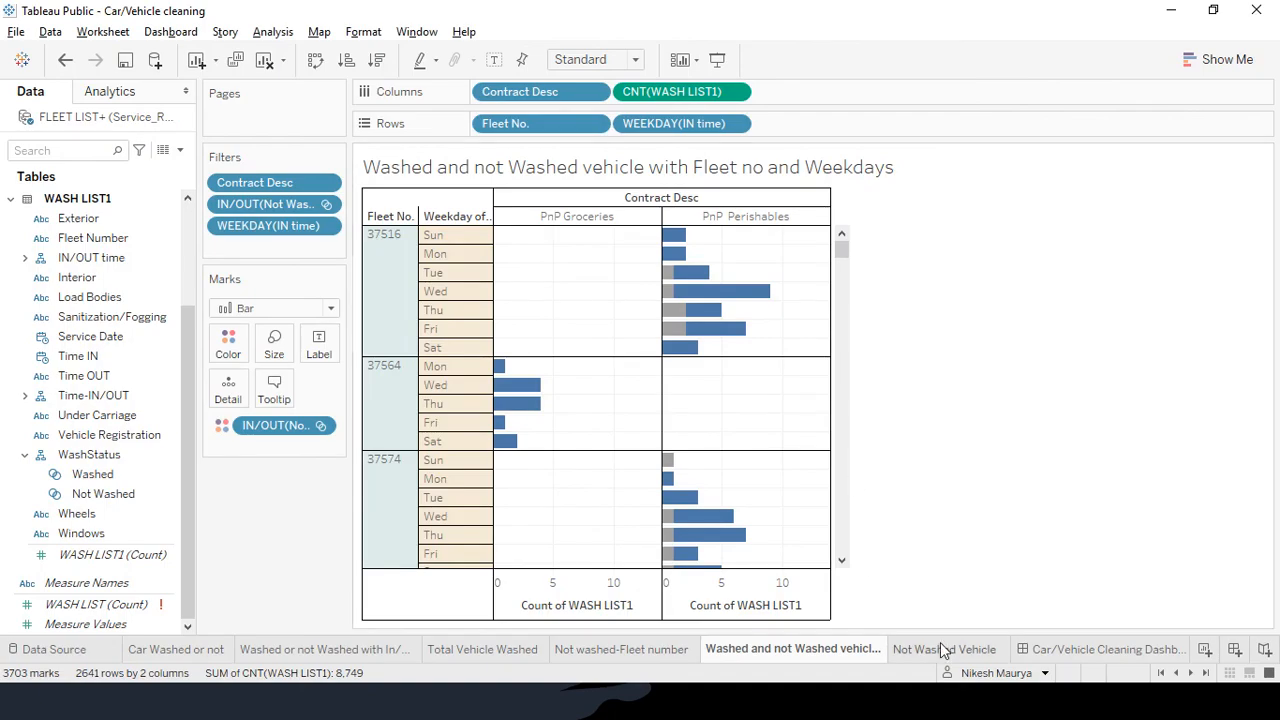
# On Not Washed Vehicle, replace CNT(WASH LIST) on Columns with the WASH LIST1 count, then reopen the weekday chart
pyautogui.click(944, 649)
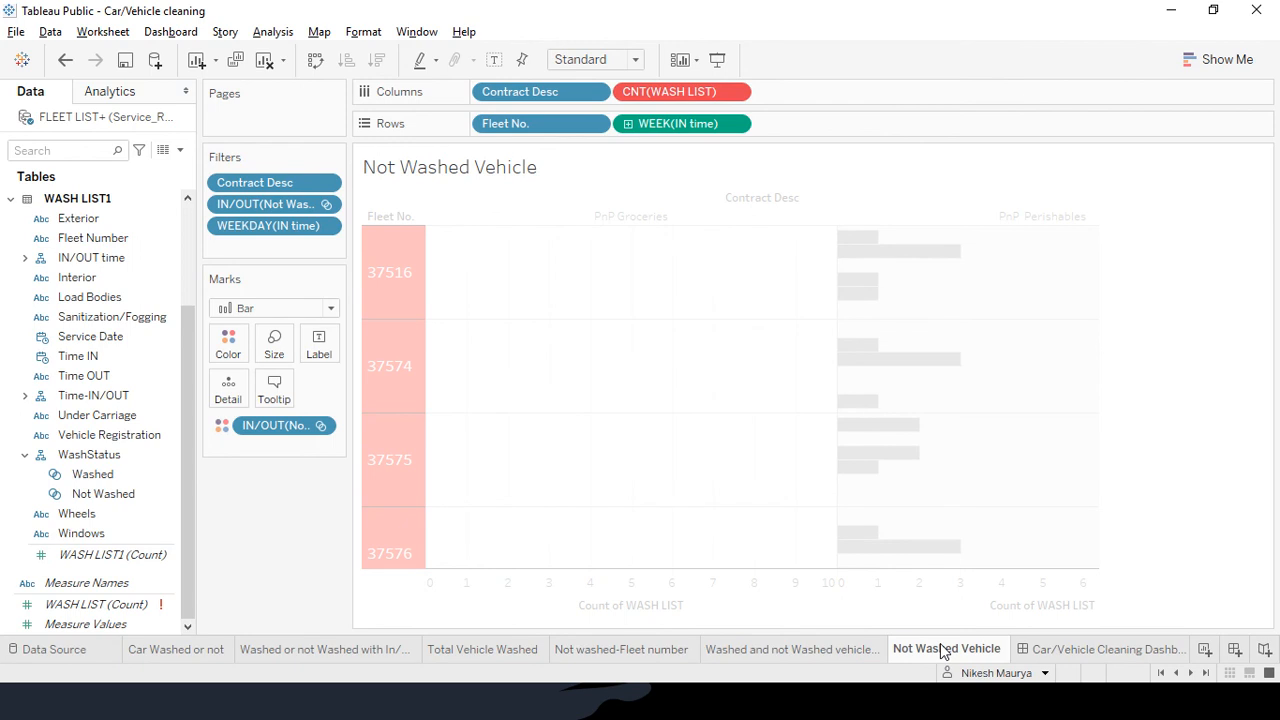
pyautogui.moveTo(682, 99); pyautogui.dragTo(88, 500)
pyautogui.moveTo(112, 554); pyautogui.dragTo(658, 97)
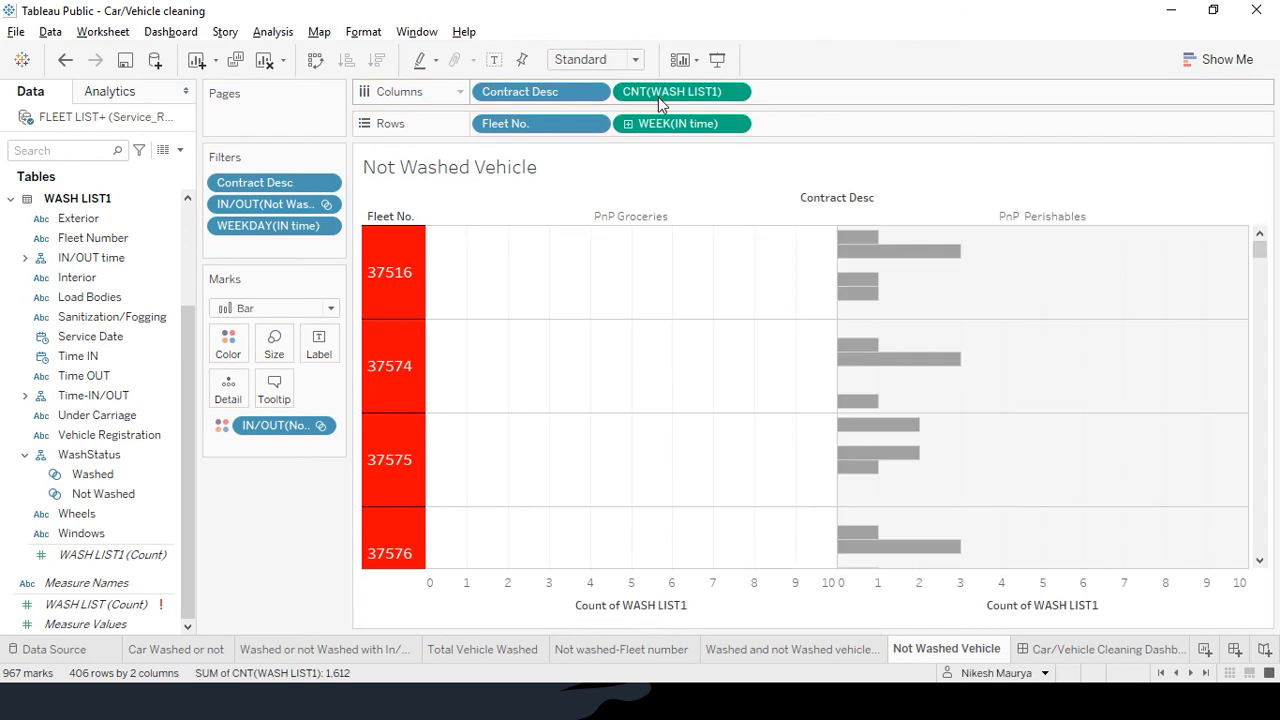
pyautogui.click(780, 648)
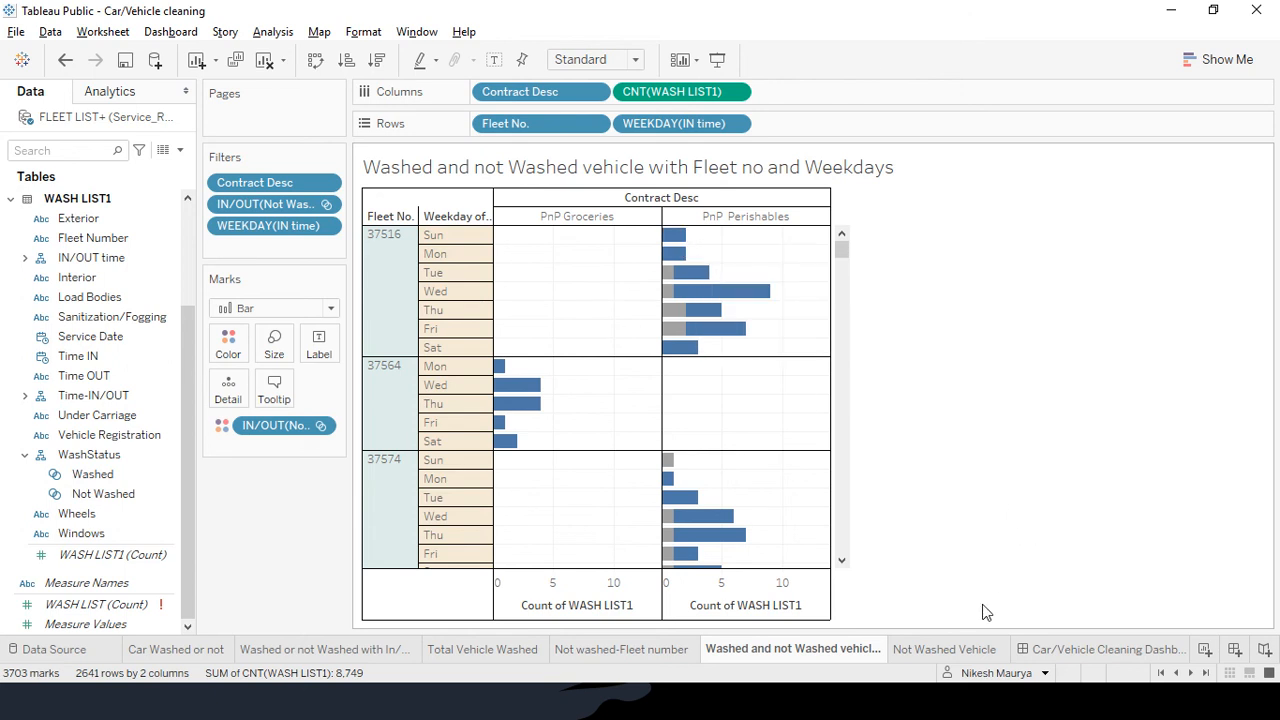
# Open the Not Washed Vehicle sheet and inspect its WASH LIST1 bars per contract
pyautogui.click(965, 651)
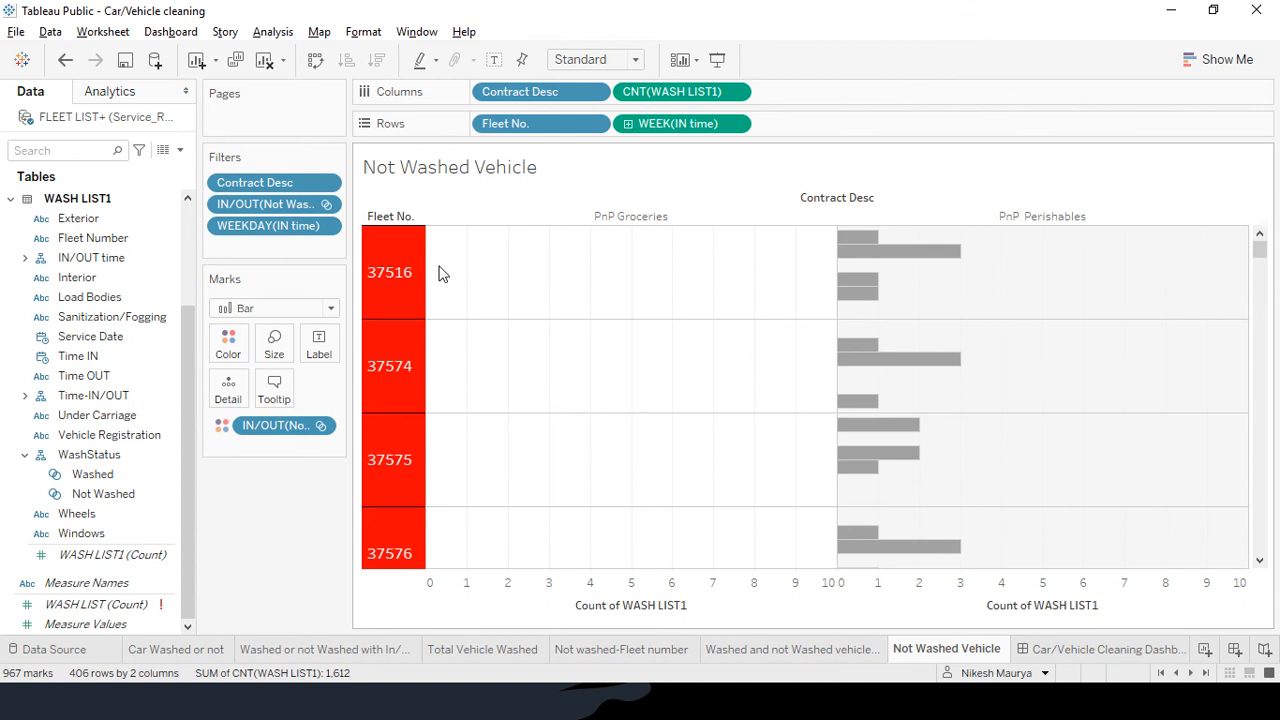
pyautogui.moveTo(845, 241)
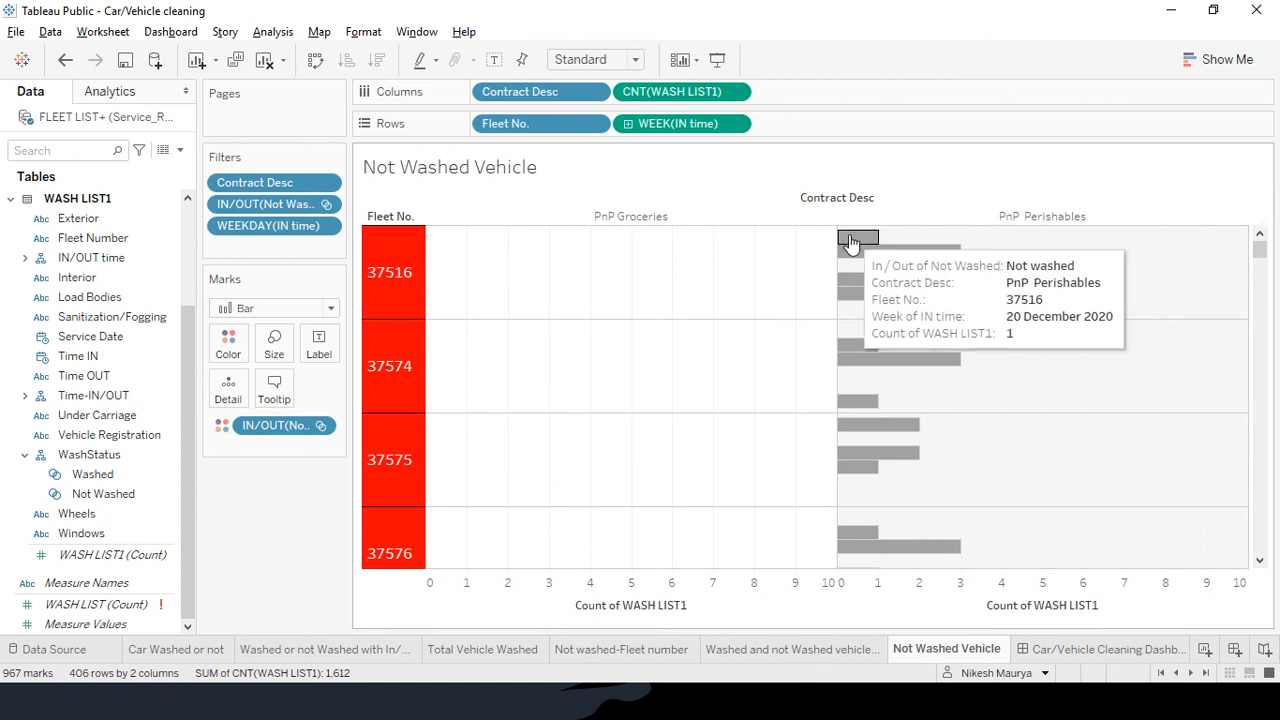
# Show and then hide the washed-status IN/OUT filter list on the Car/Vehicle Cleaning Dashboard
pyautogui.click(318, 427)
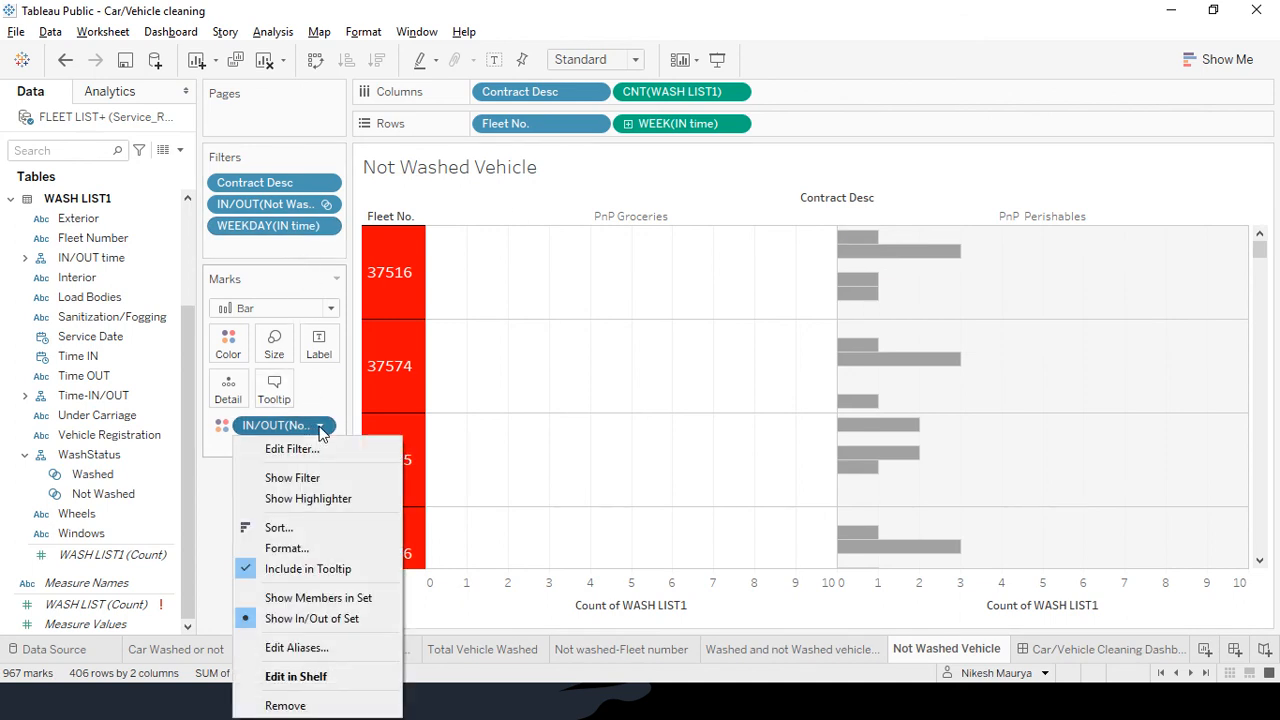
pyautogui.click(309, 479)
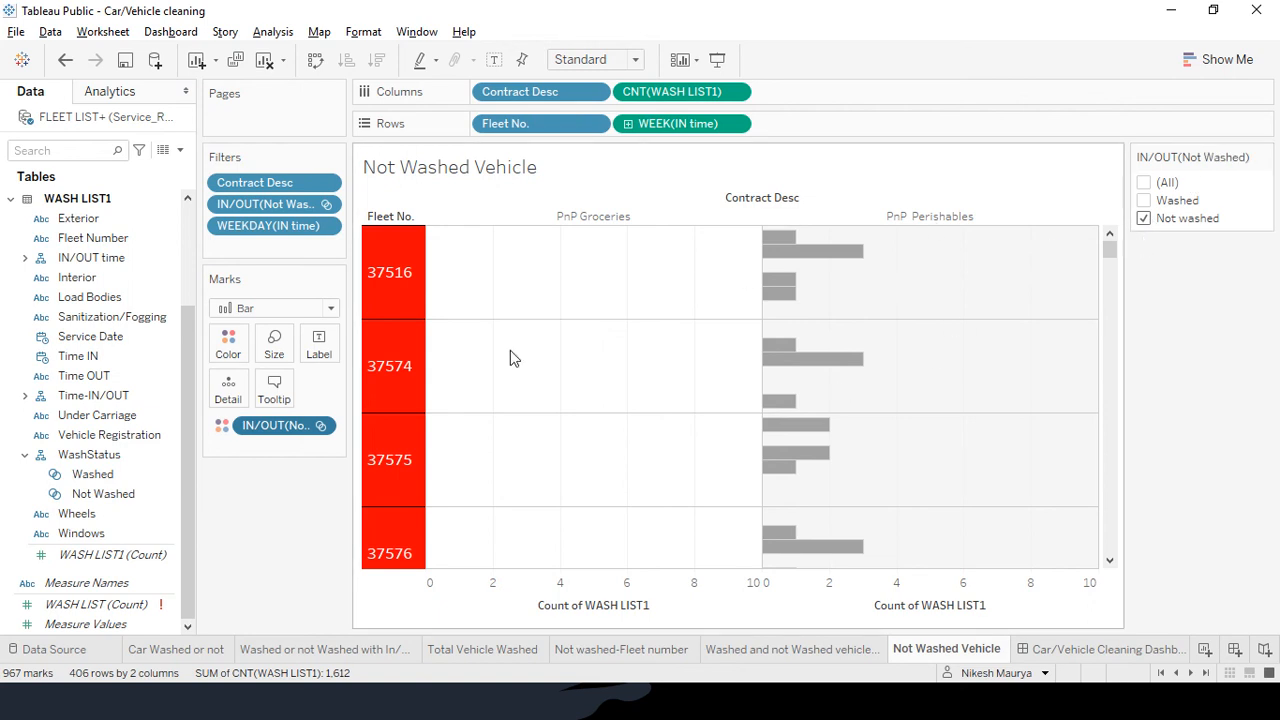
pyautogui.click(319, 426)
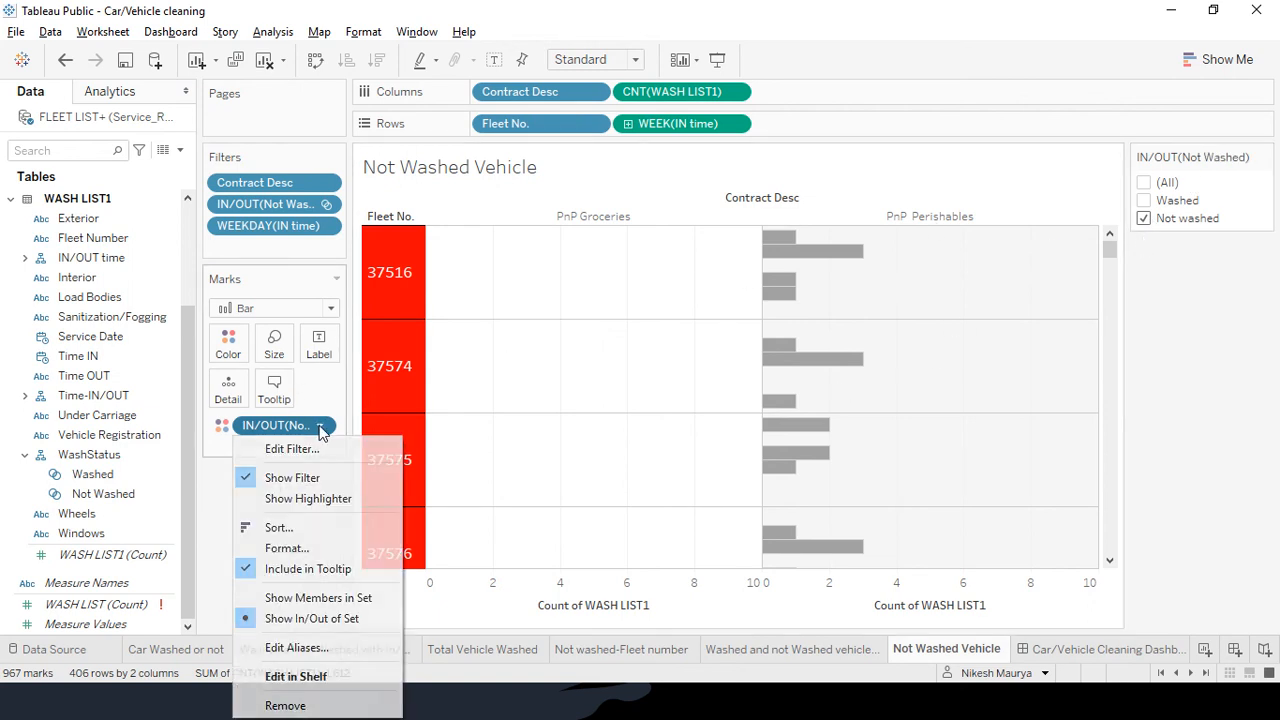
pyautogui.click(309, 481)
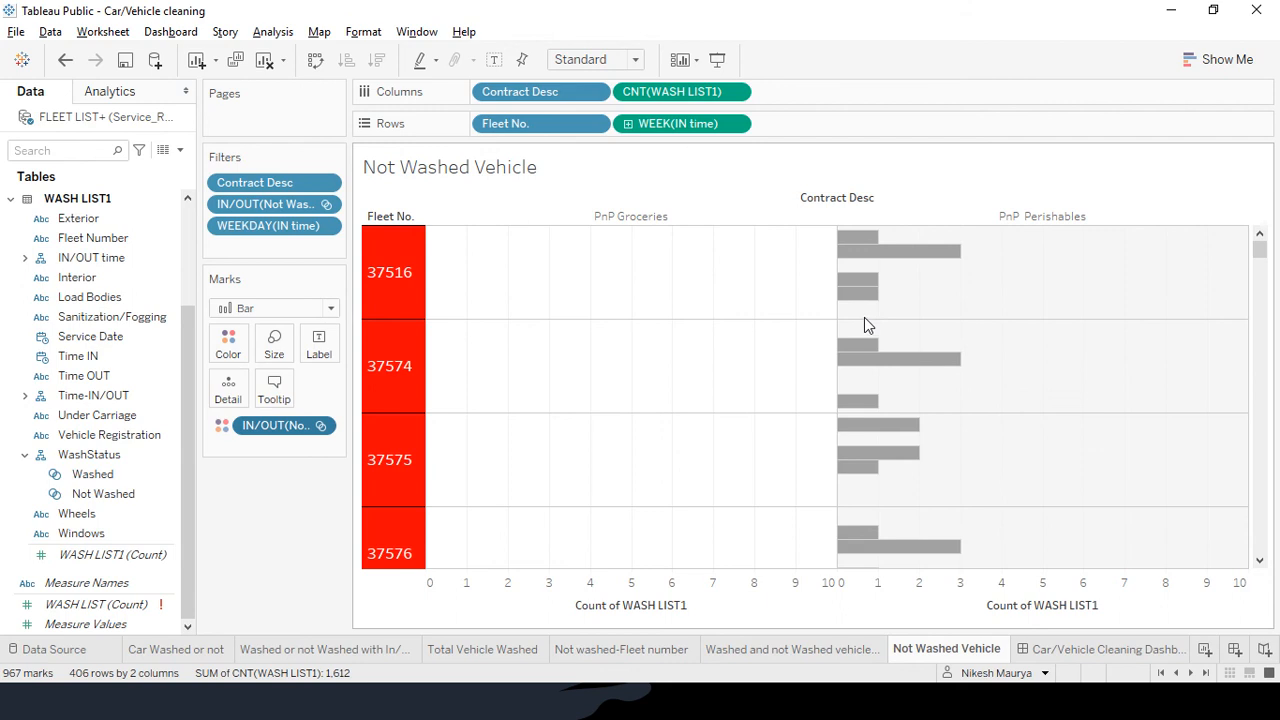
pyautogui.moveTo(863, 378)
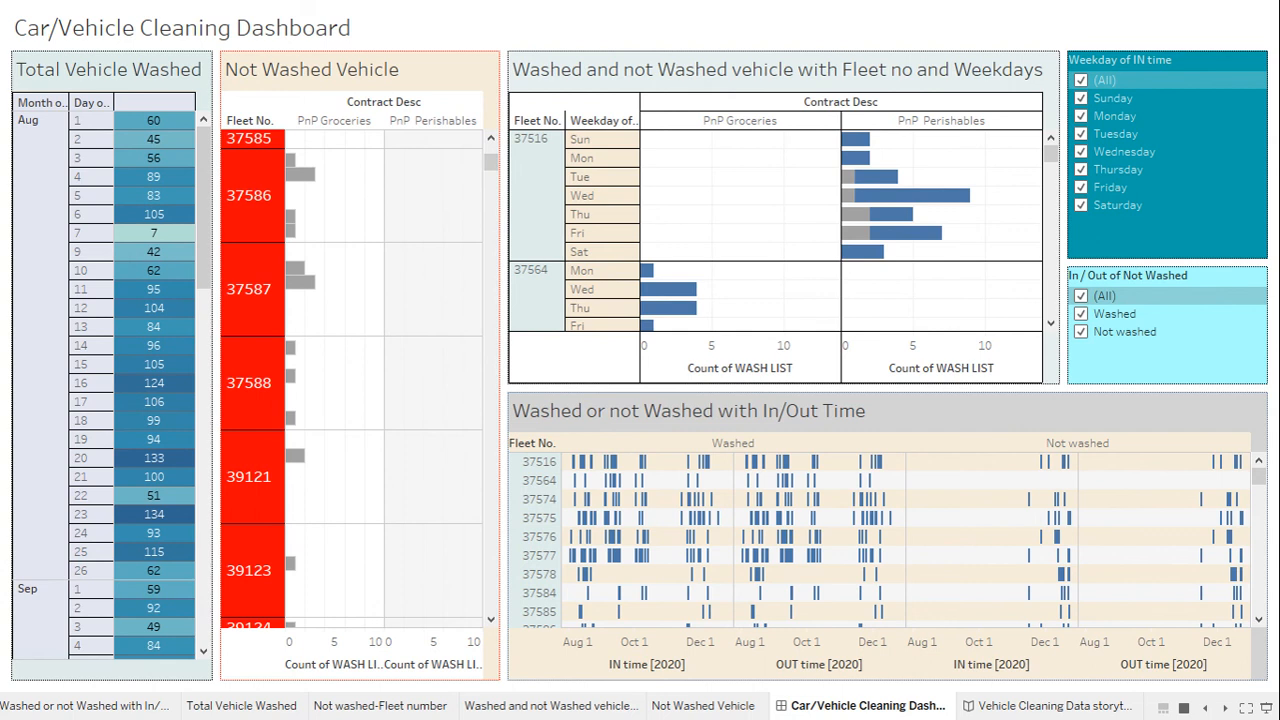
pyautogui.hotkey('alt', 'Tab')
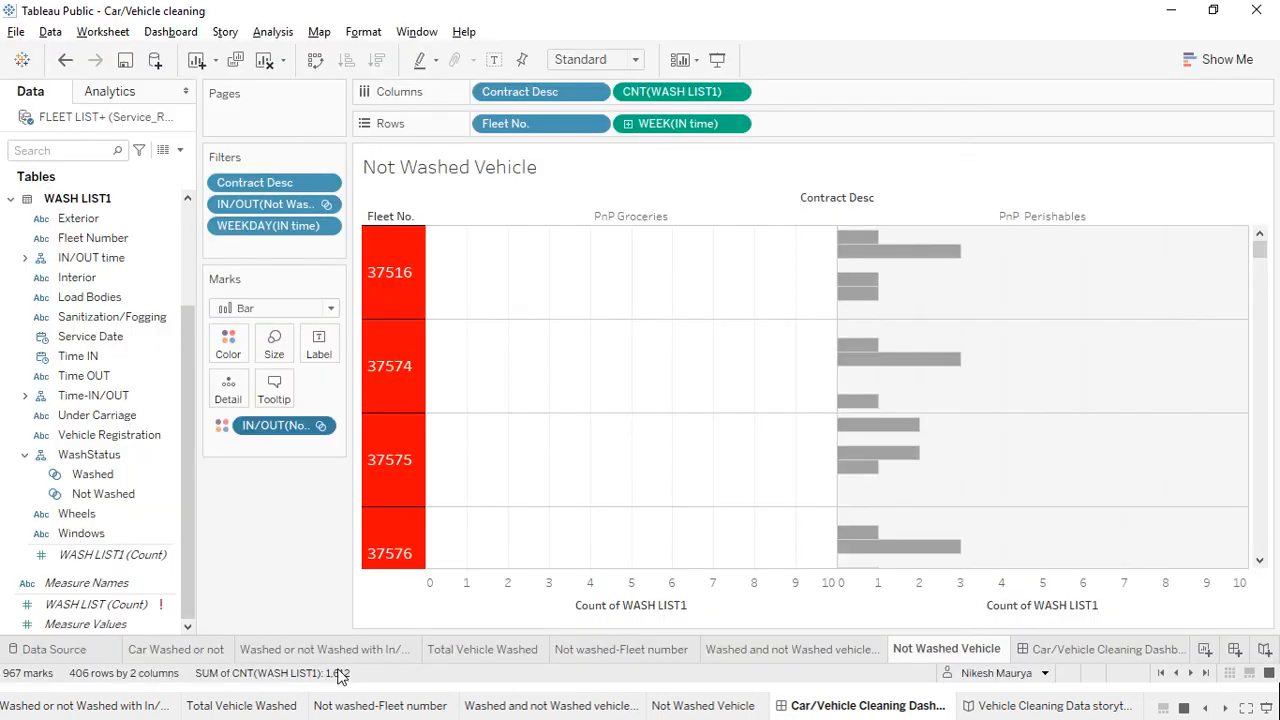
pyautogui.click(1052, 651)
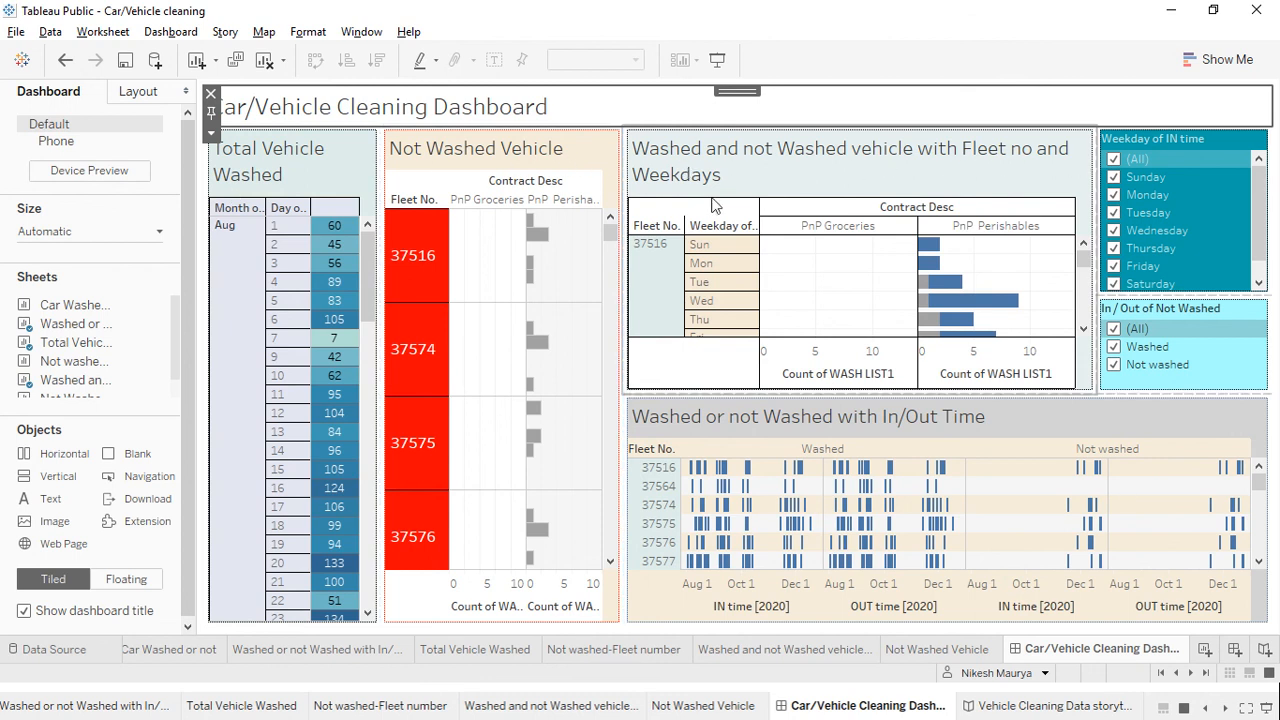
pyautogui.click(1113, 176)
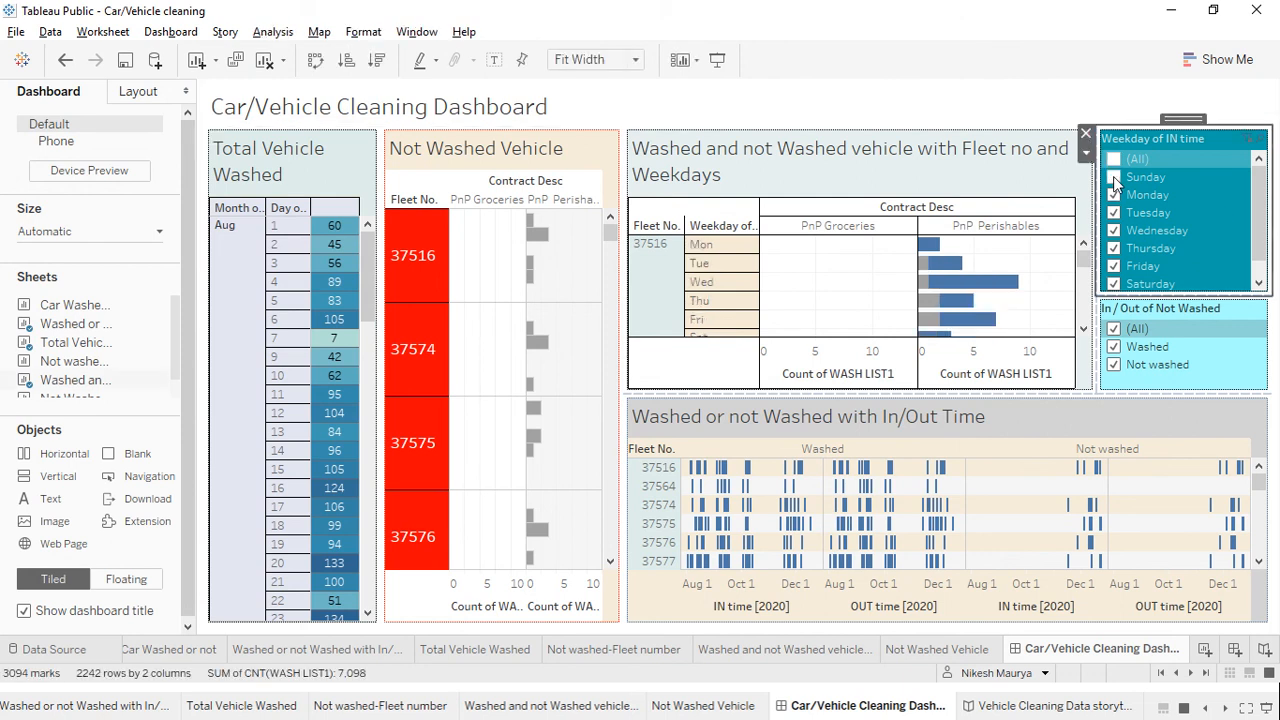
pyautogui.click(1115, 214)
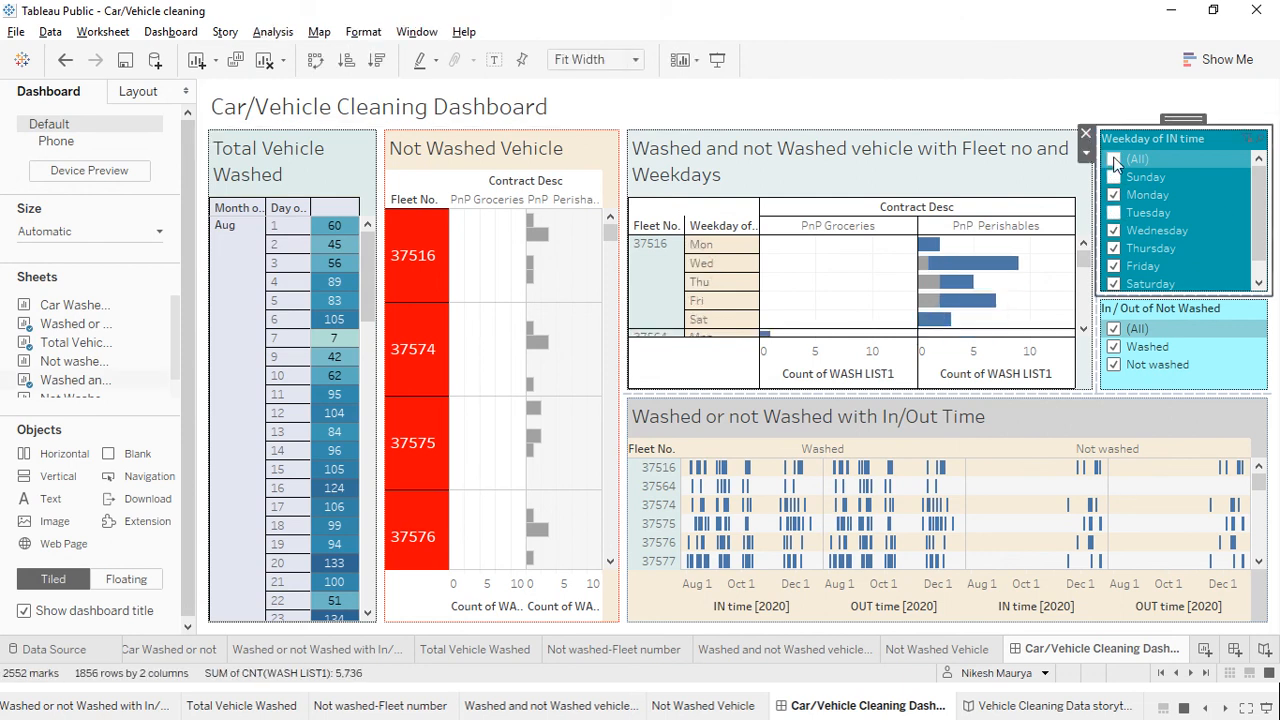
pyautogui.click(1115, 160)
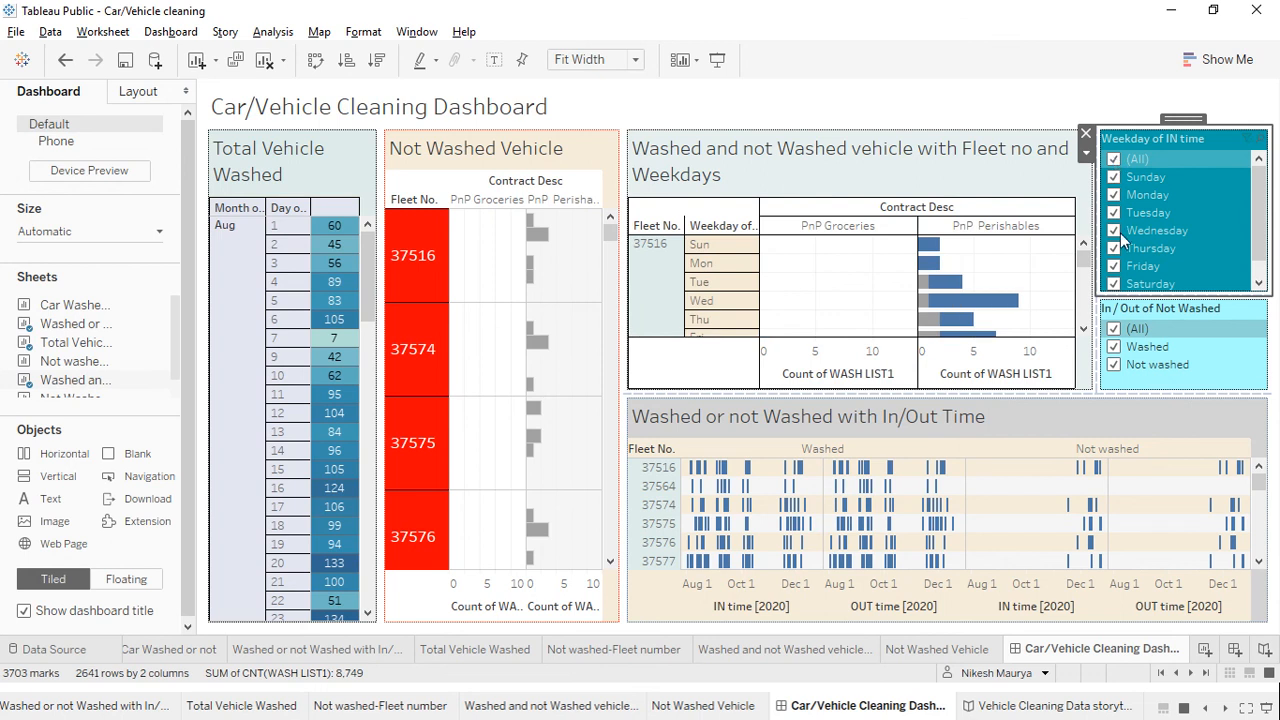
pyautogui.click(1116, 285)
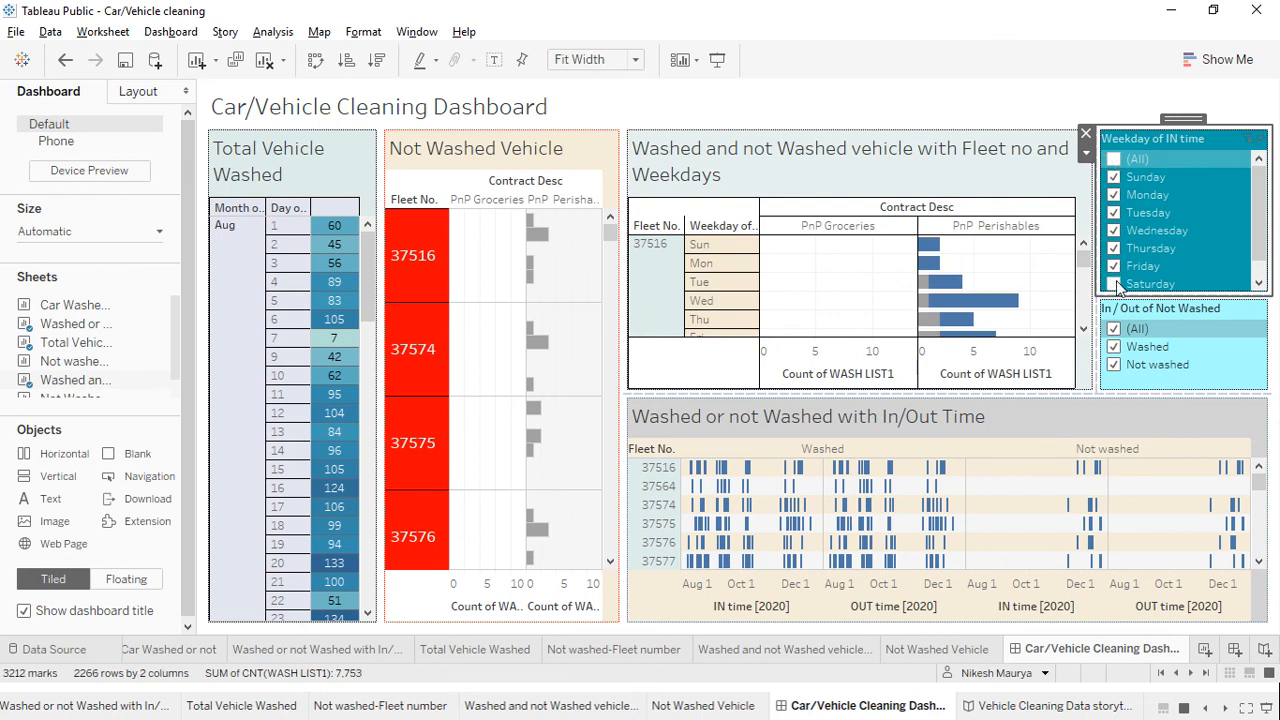
pyautogui.click(1115, 180)
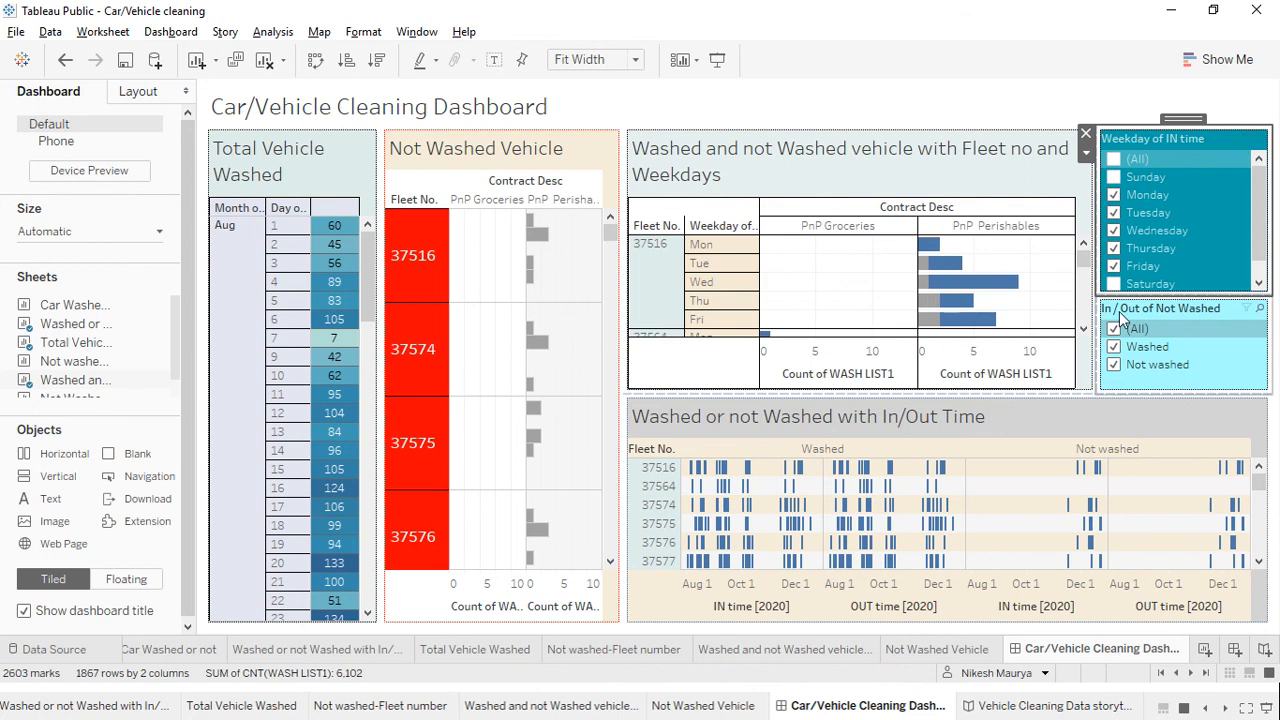
pyautogui.click(1117, 161)
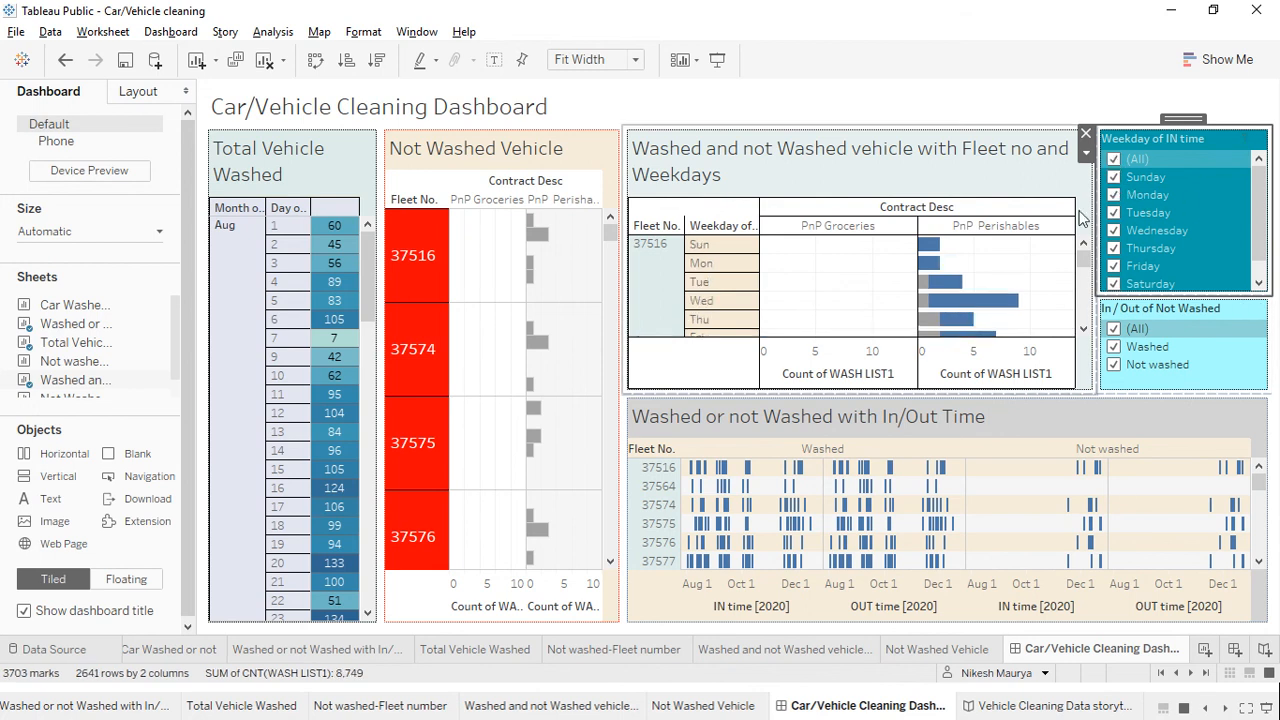
pyautogui.click(1114, 366)
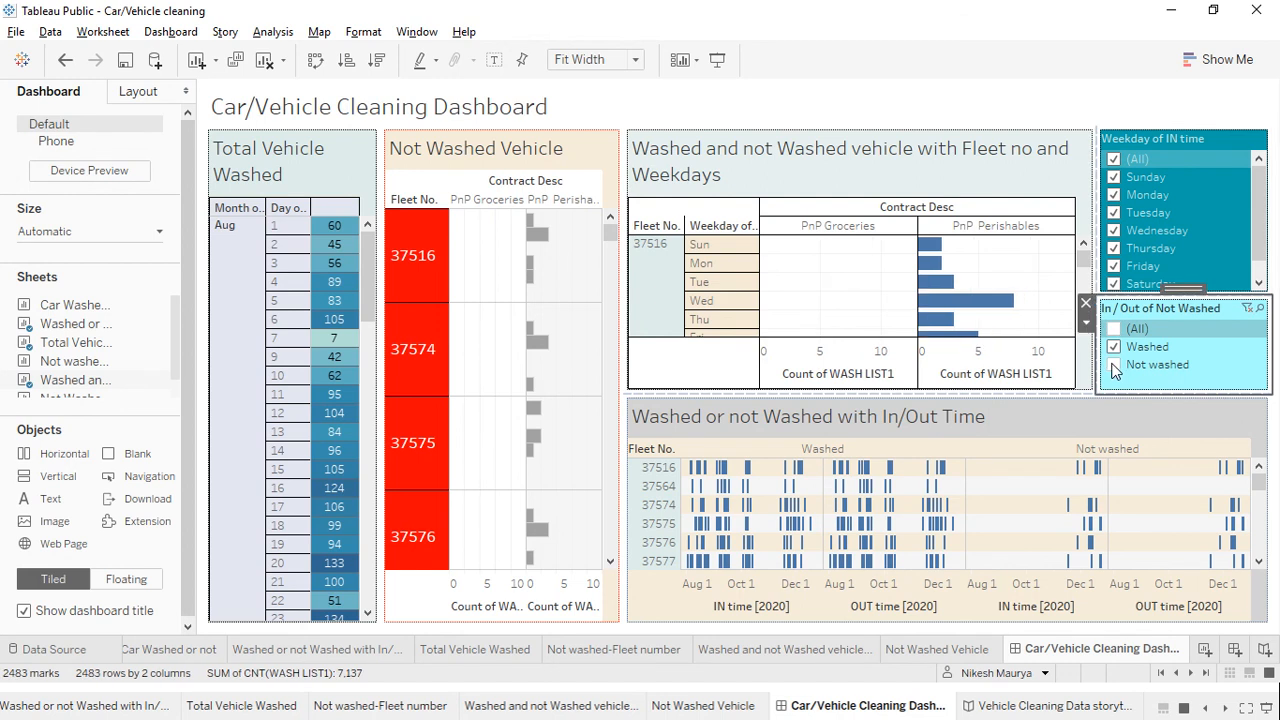
pyautogui.click(1114, 366)
pyautogui.moveTo(922, 328)
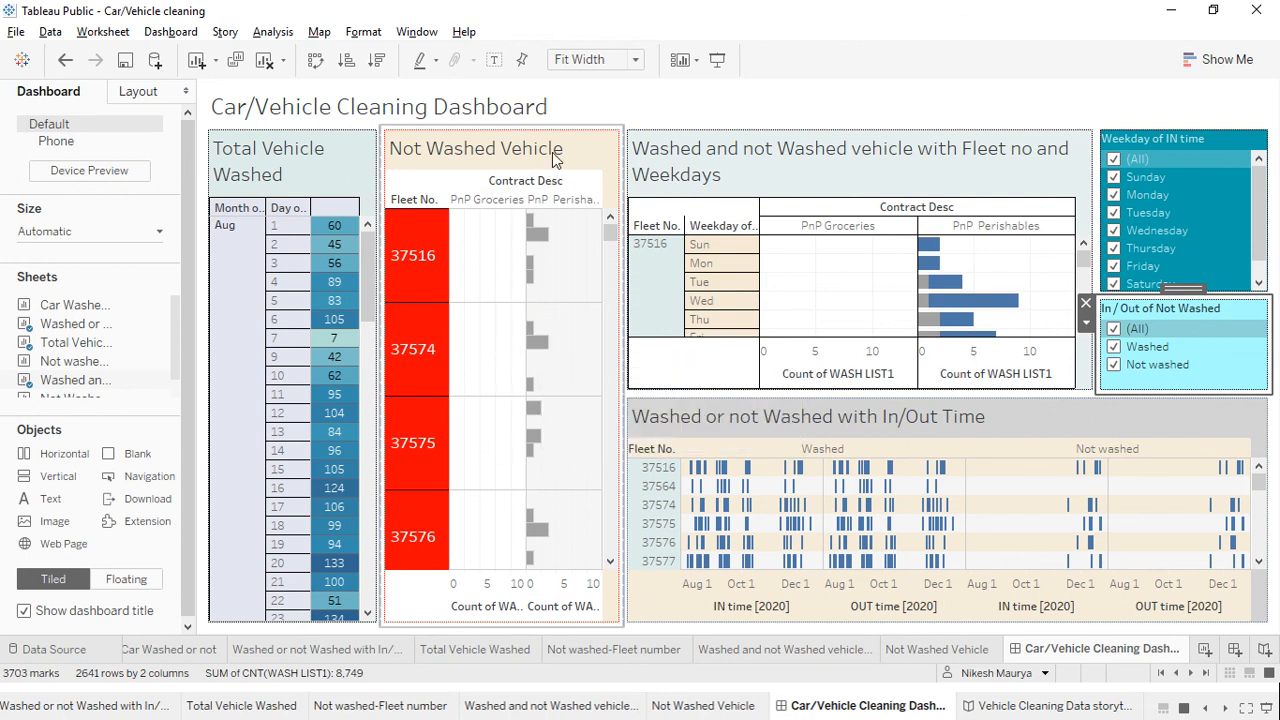
pyautogui.click(912, 652)
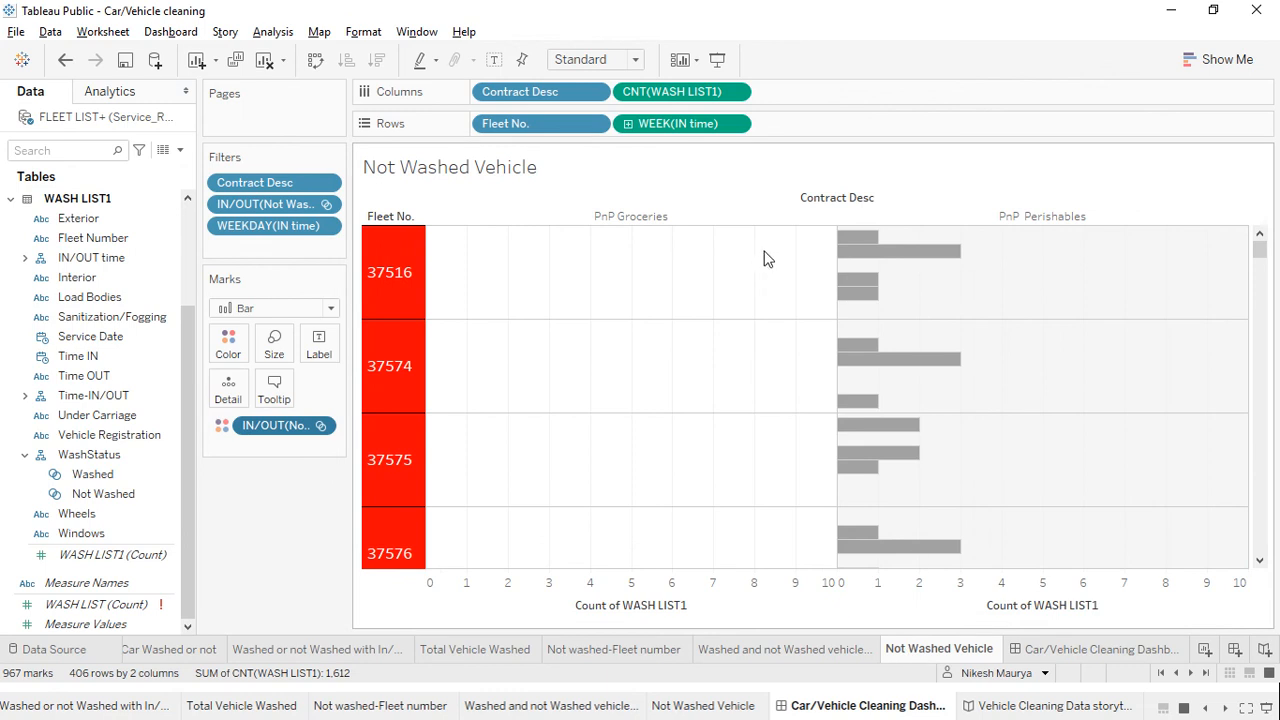
# View all 1,146 underlying WASH LIST1 rows for PnP Perishables, select them, and switch to Excel
pyautogui.click(841, 216)
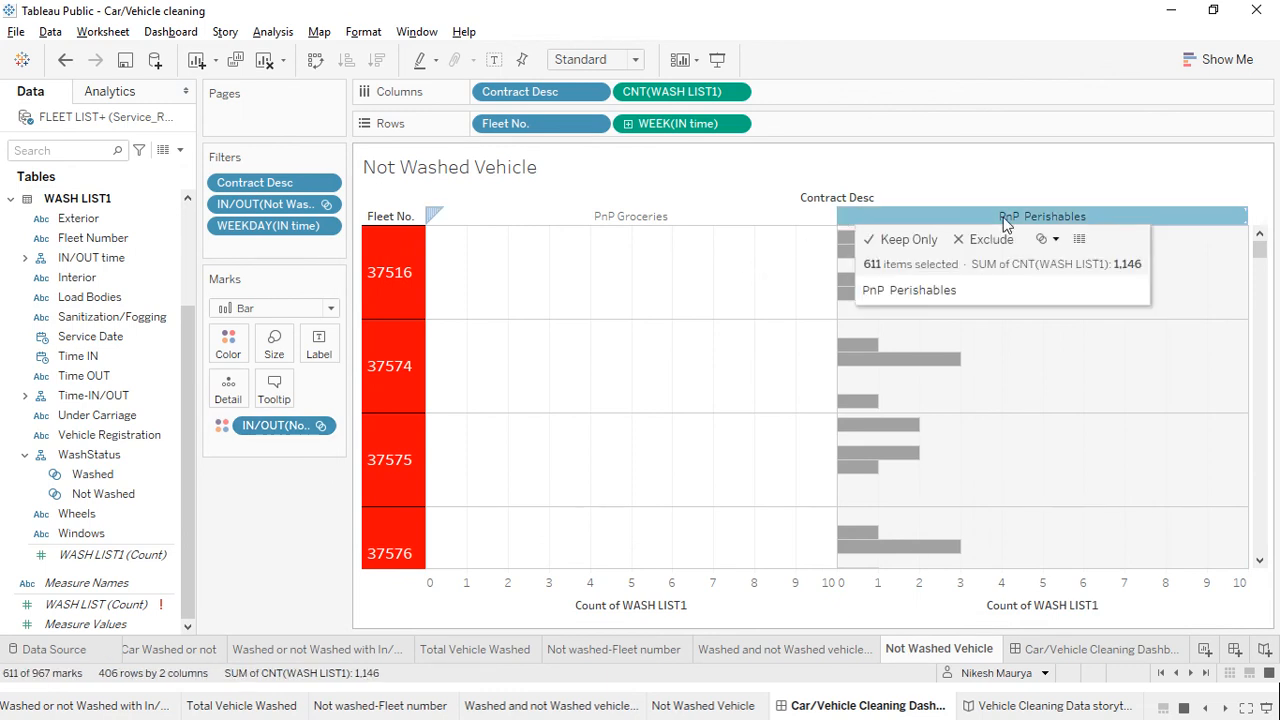
pyautogui.click(1079, 239)
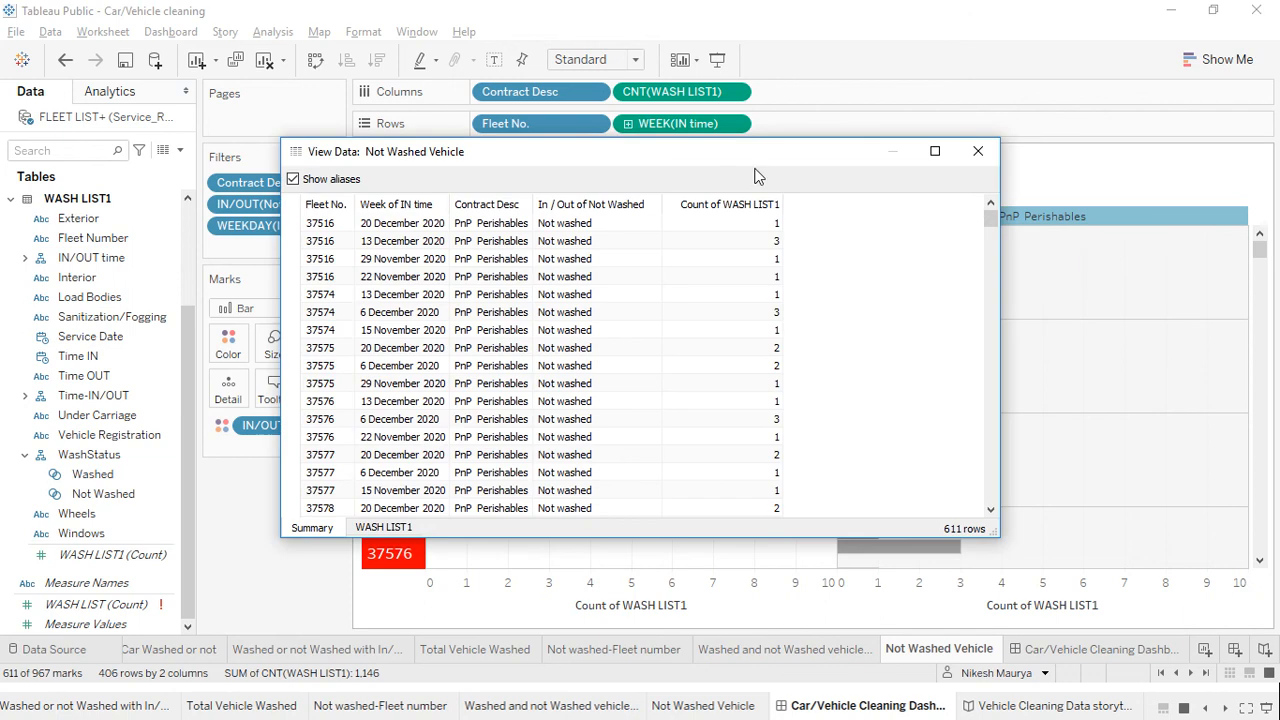
pyautogui.click(383, 530)
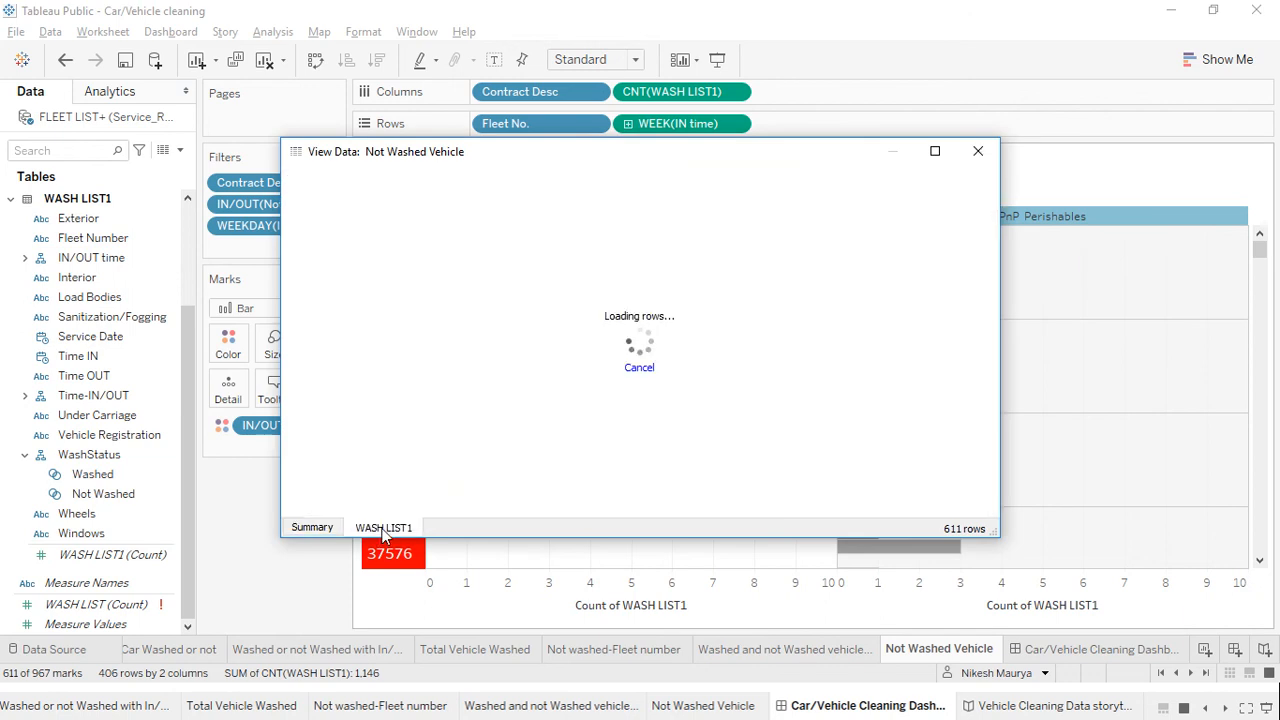
pyautogui.click(487, 384)
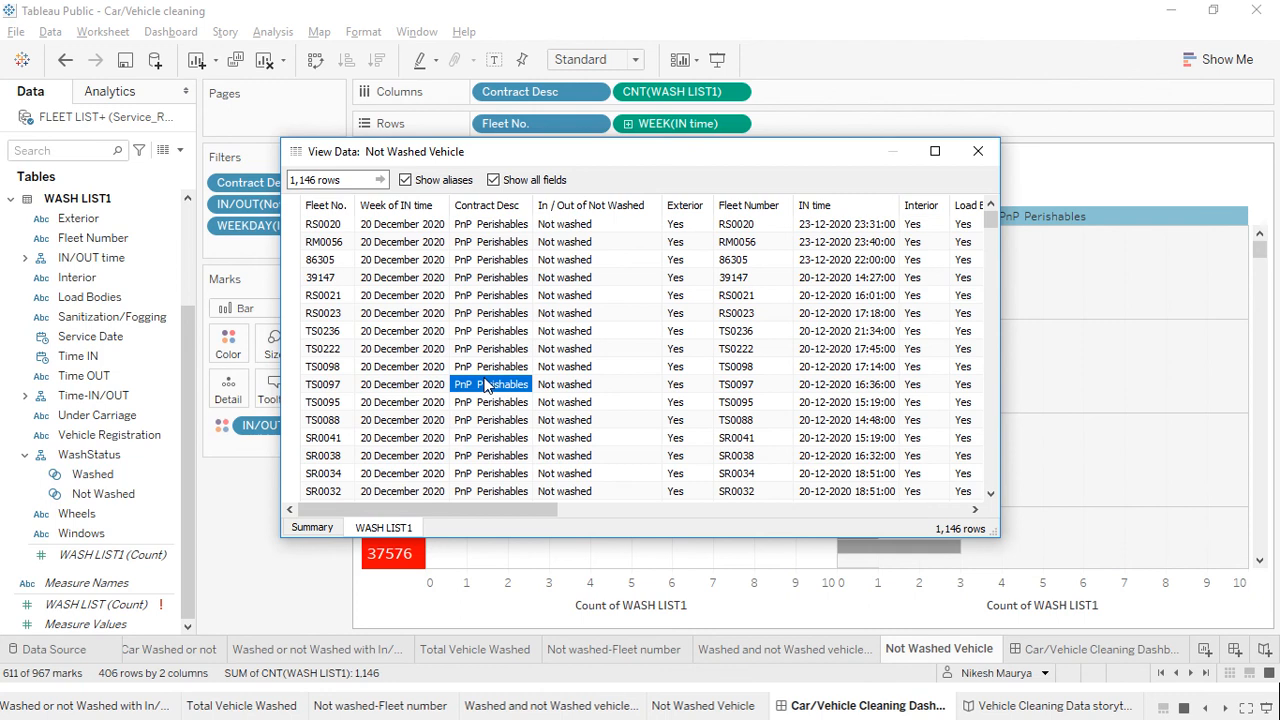
pyautogui.hotkey('ctrl', 'a')
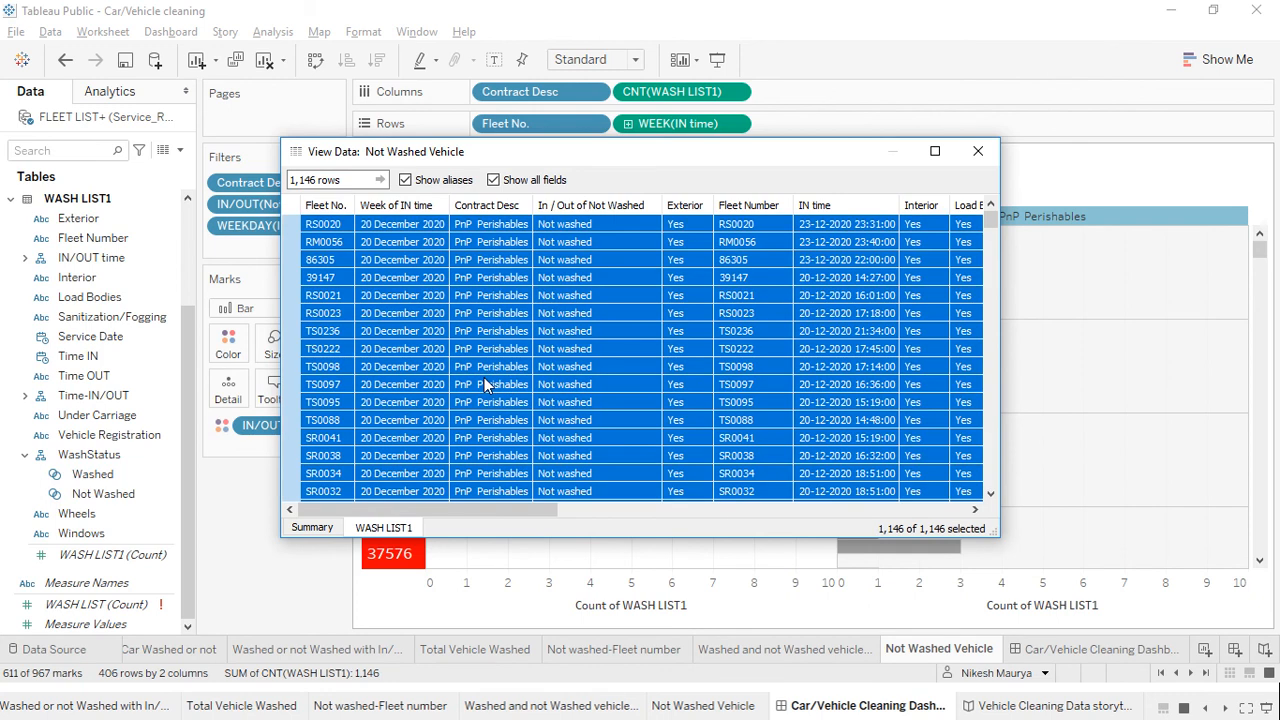
pyautogui.hotkey('alt', 'Tab', 'Tab')
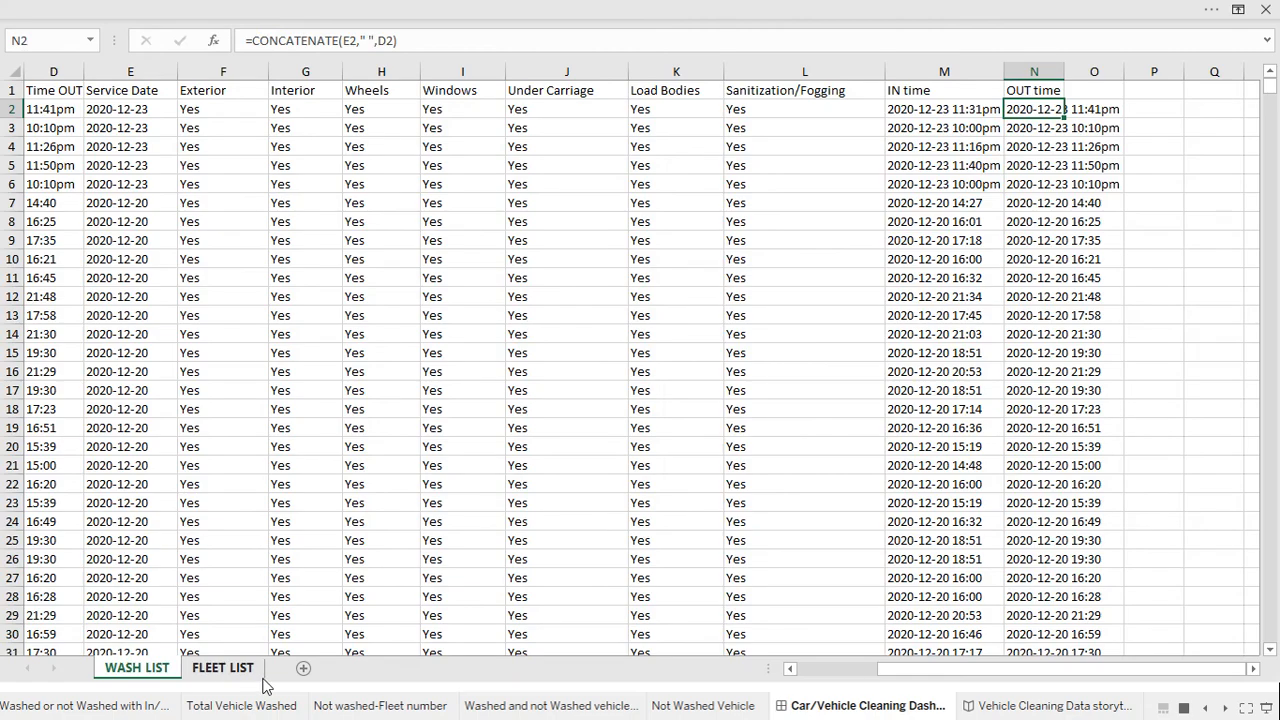
# Paste the copied not-washed data into a new Sheet1 and autofit its columns
pyautogui.click(303, 668)
pyautogui.hotkey('ctrl', 'v')
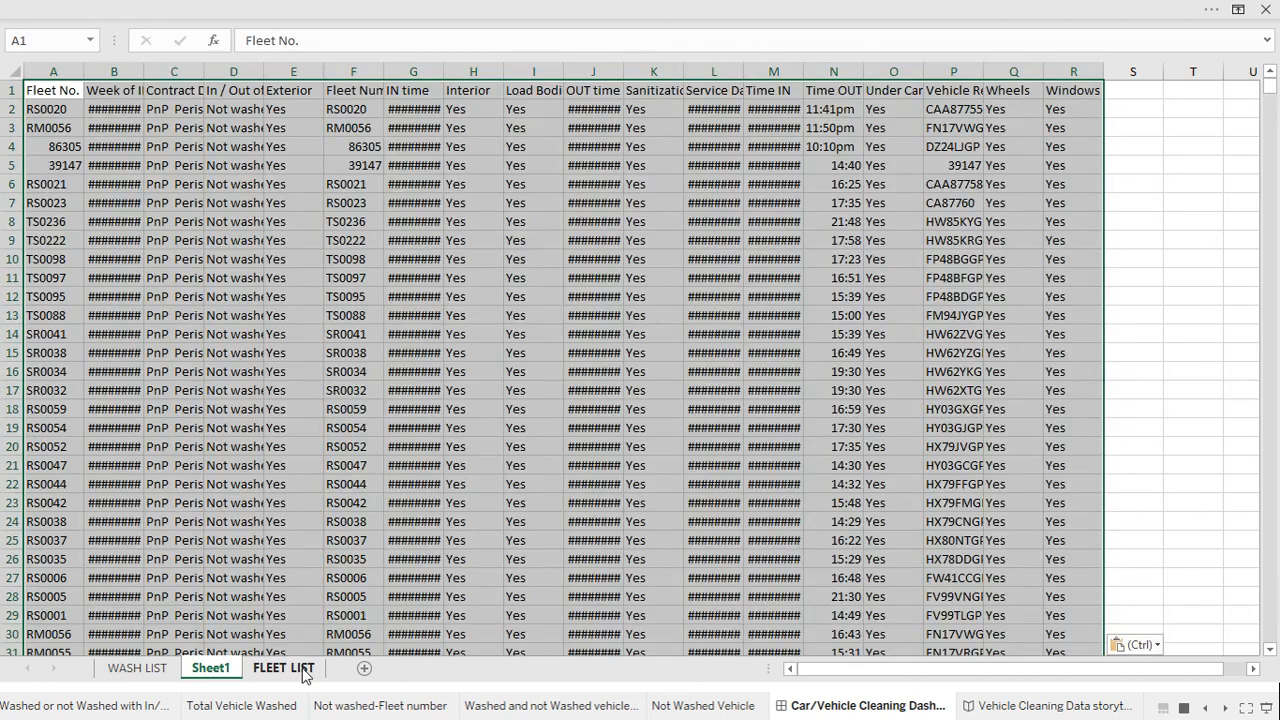
pyautogui.doubleClick(86, 78)
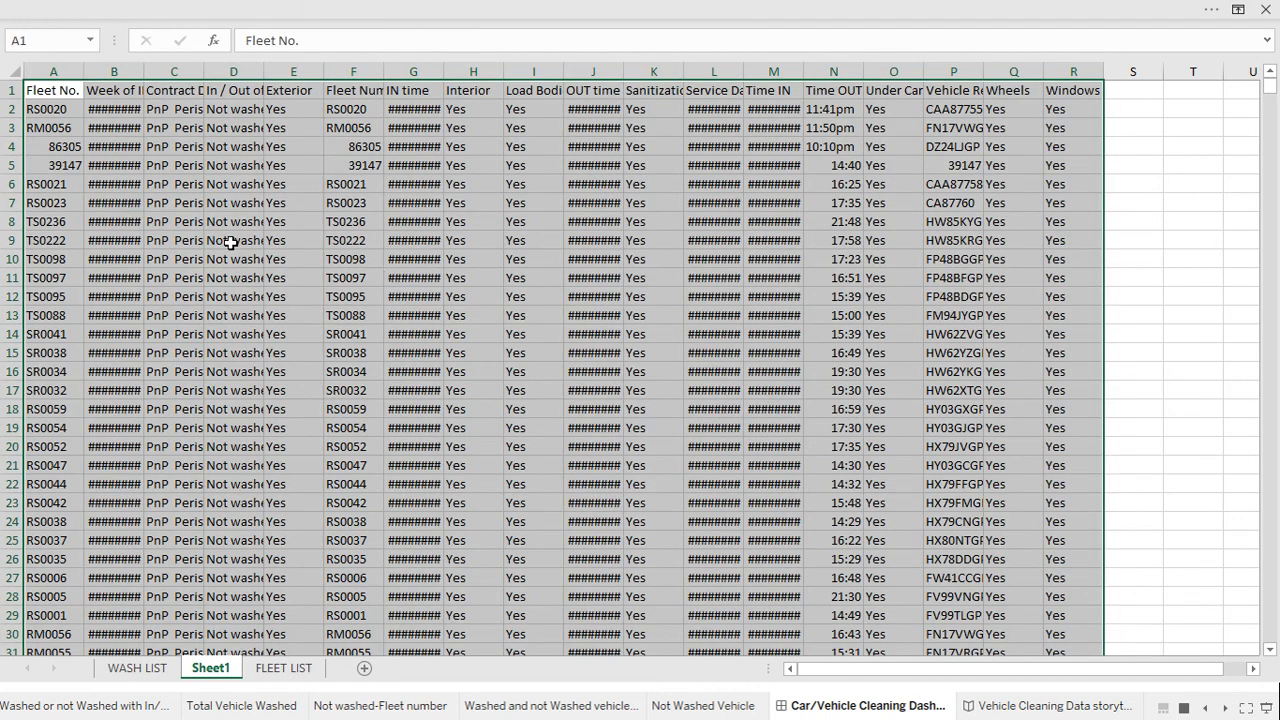
pyautogui.hotkey('ctrl', 'z')
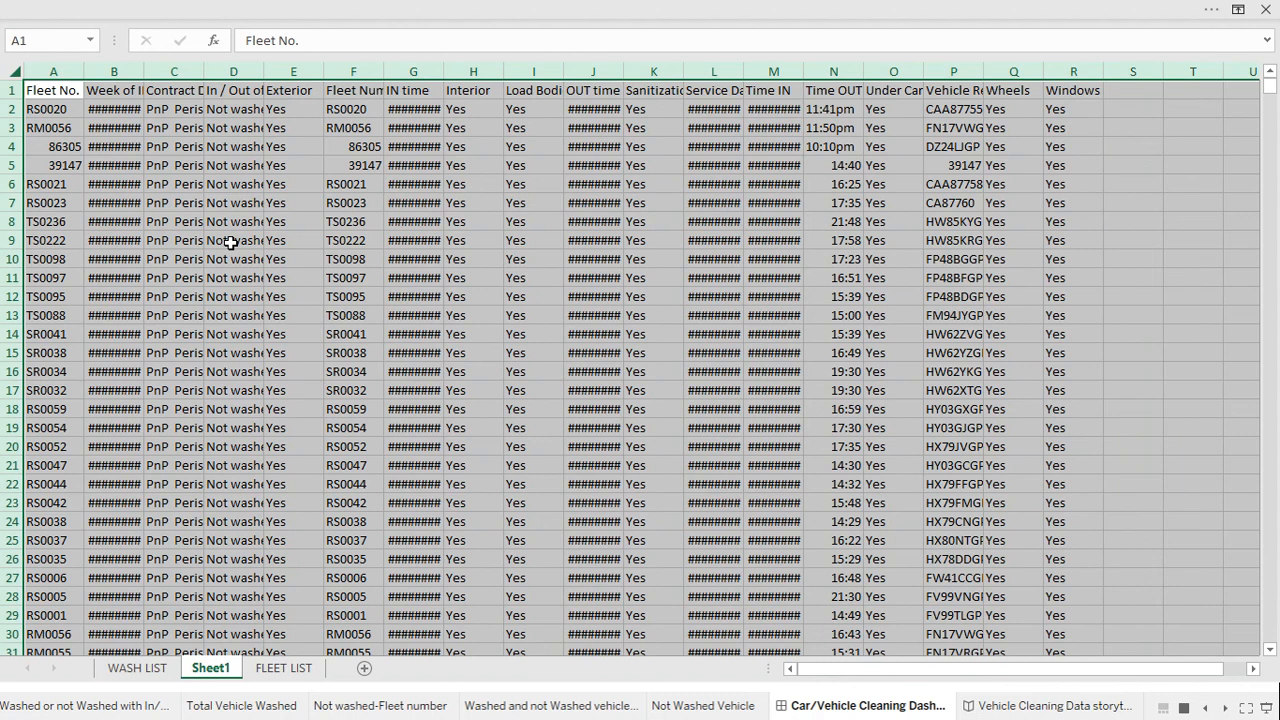
pyautogui.doubleClick(81, 70)
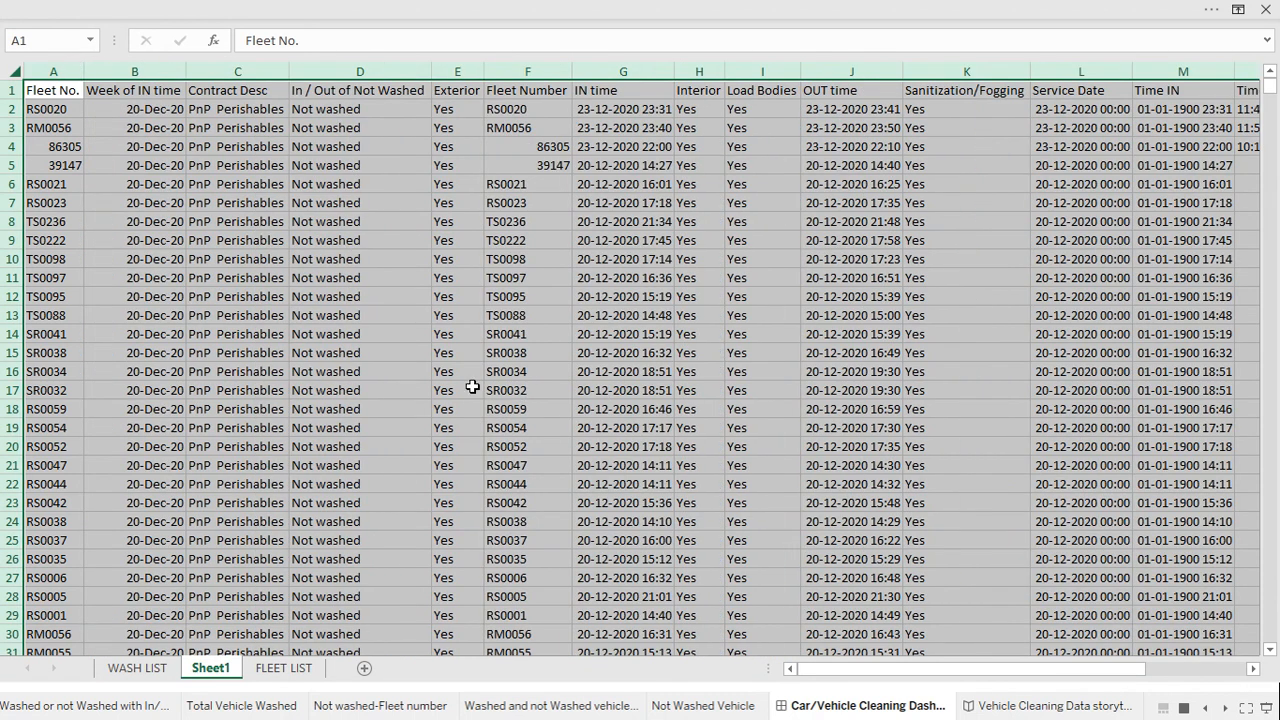
# Start deleting the Sheet1 worksheet but cancel the deletion
pyautogui.rightClick(213, 670)
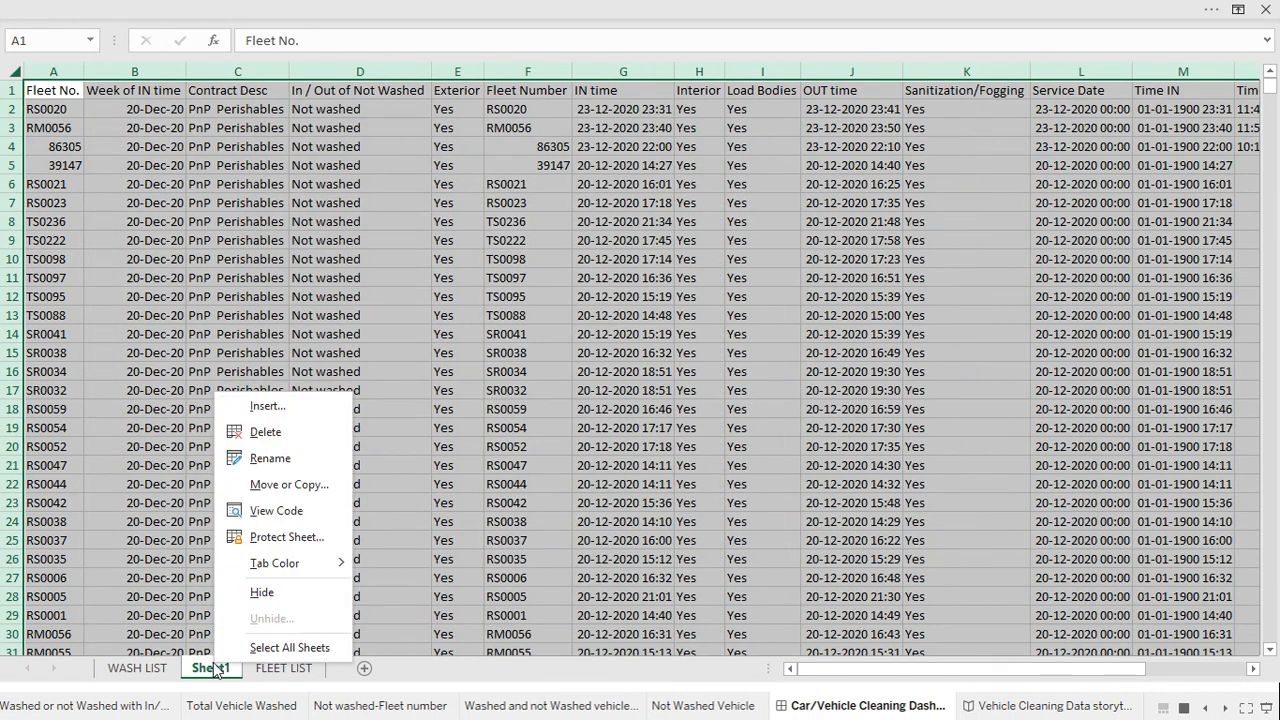
pyautogui.click(265, 432)
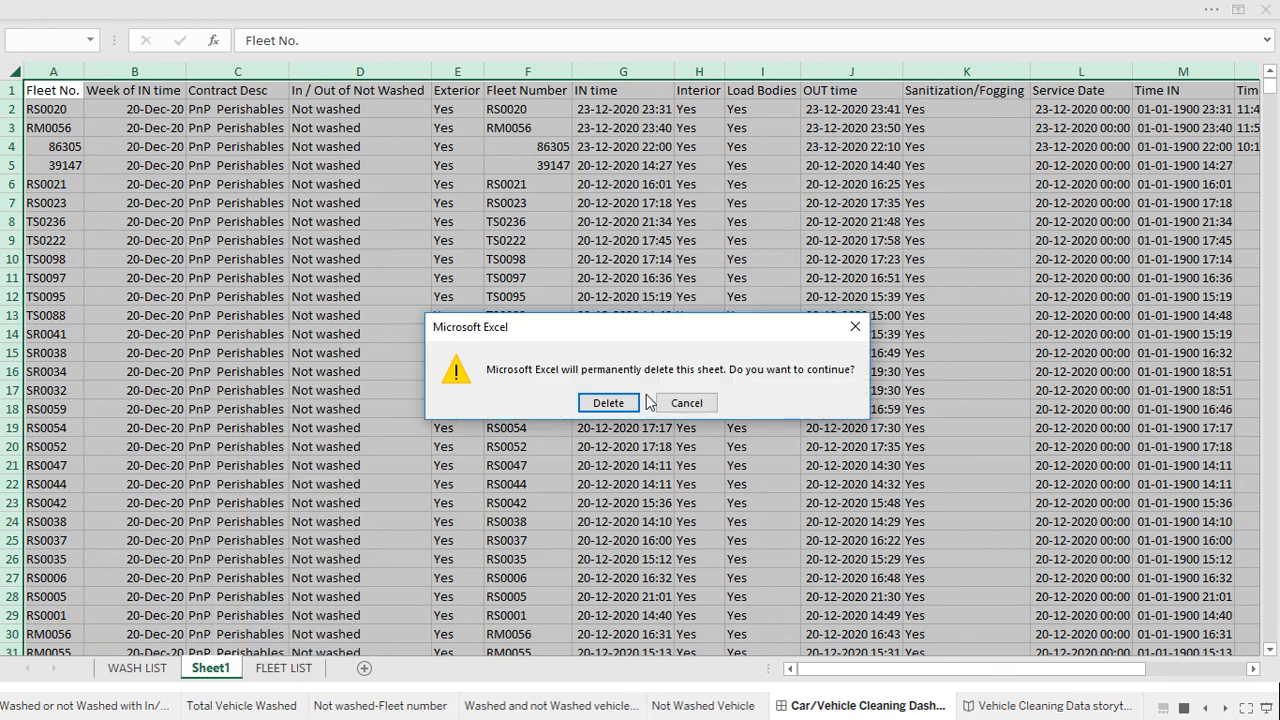
pyautogui.click(682, 403)
# Clear all pasted data from Sheet1 and switch back to Tableau
pyautogui.click(270, 576)
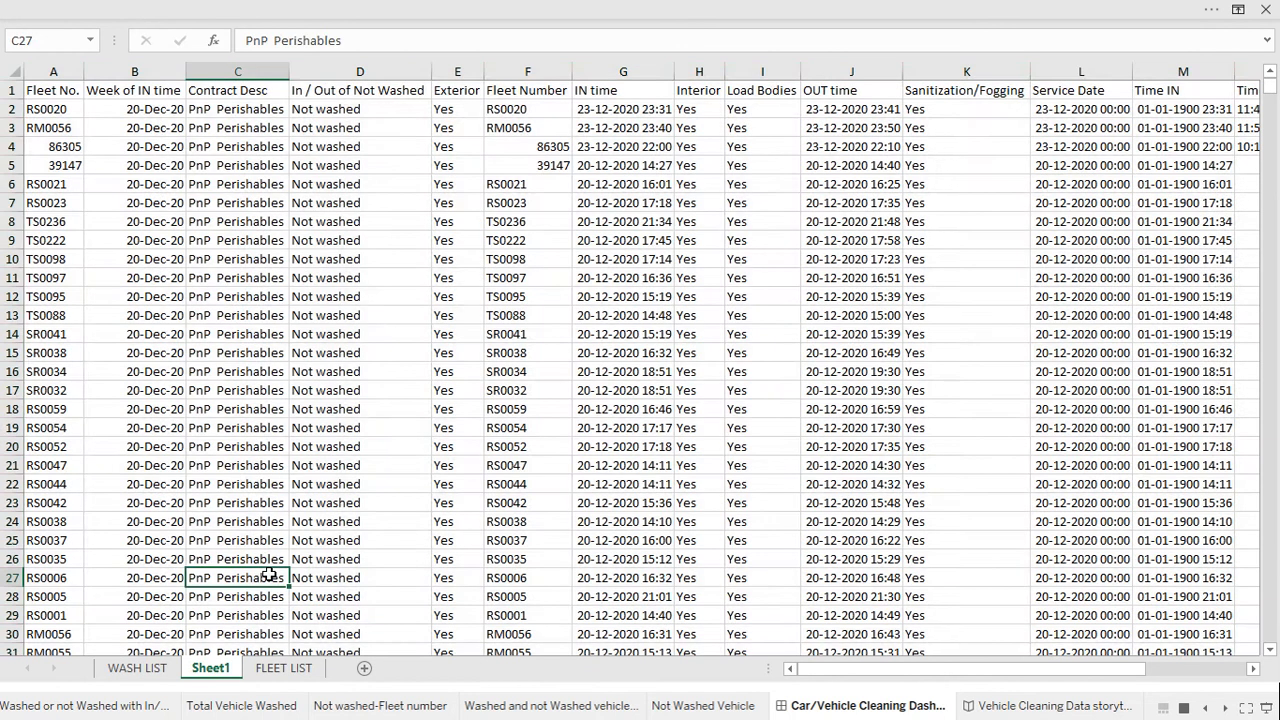
pyautogui.hotkey('ctrl', 'a')
pyautogui.press('BackSpace')
pyautogui.write('=')
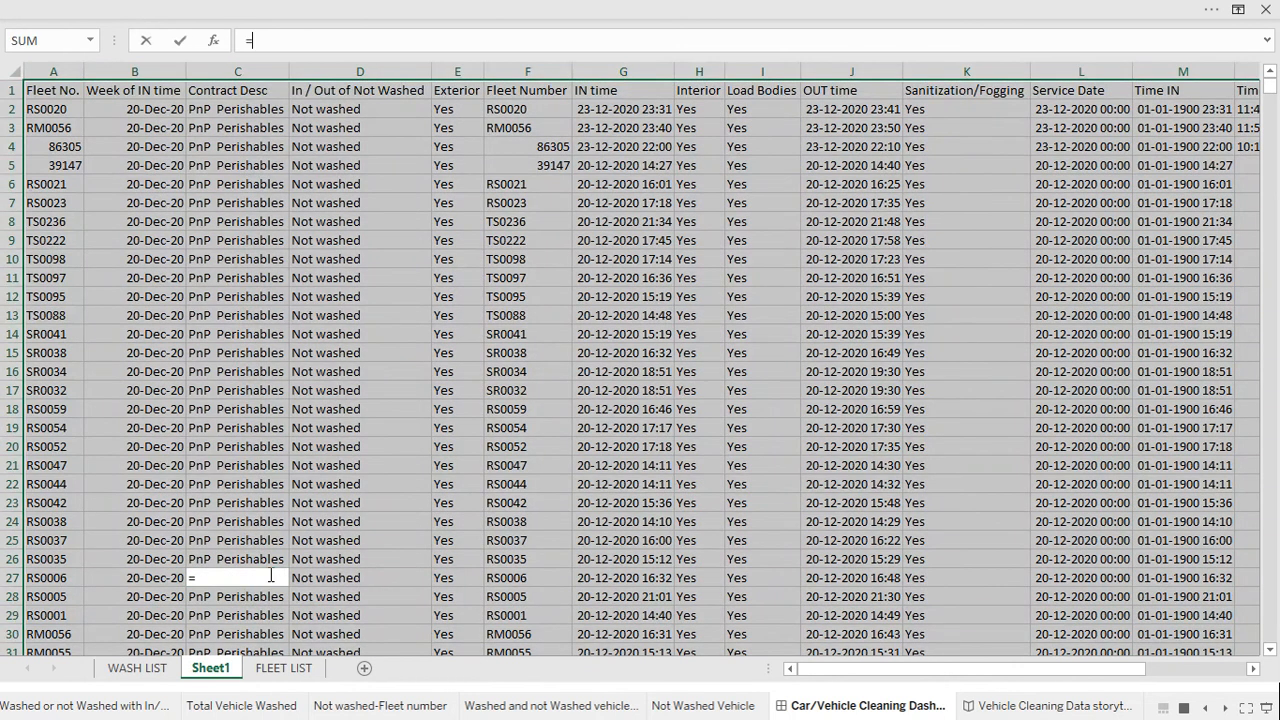
pyautogui.click(530, 370)
pyautogui.press('Escape')
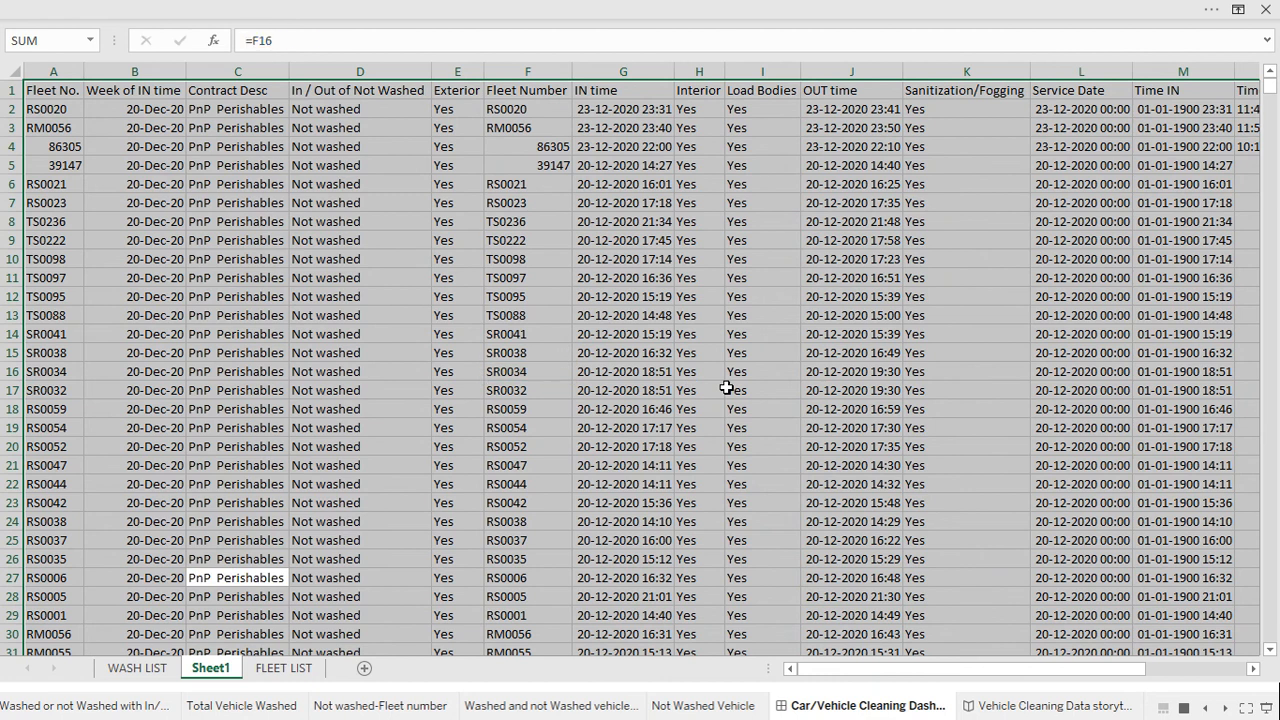
pyautogui.press('BackSpace')
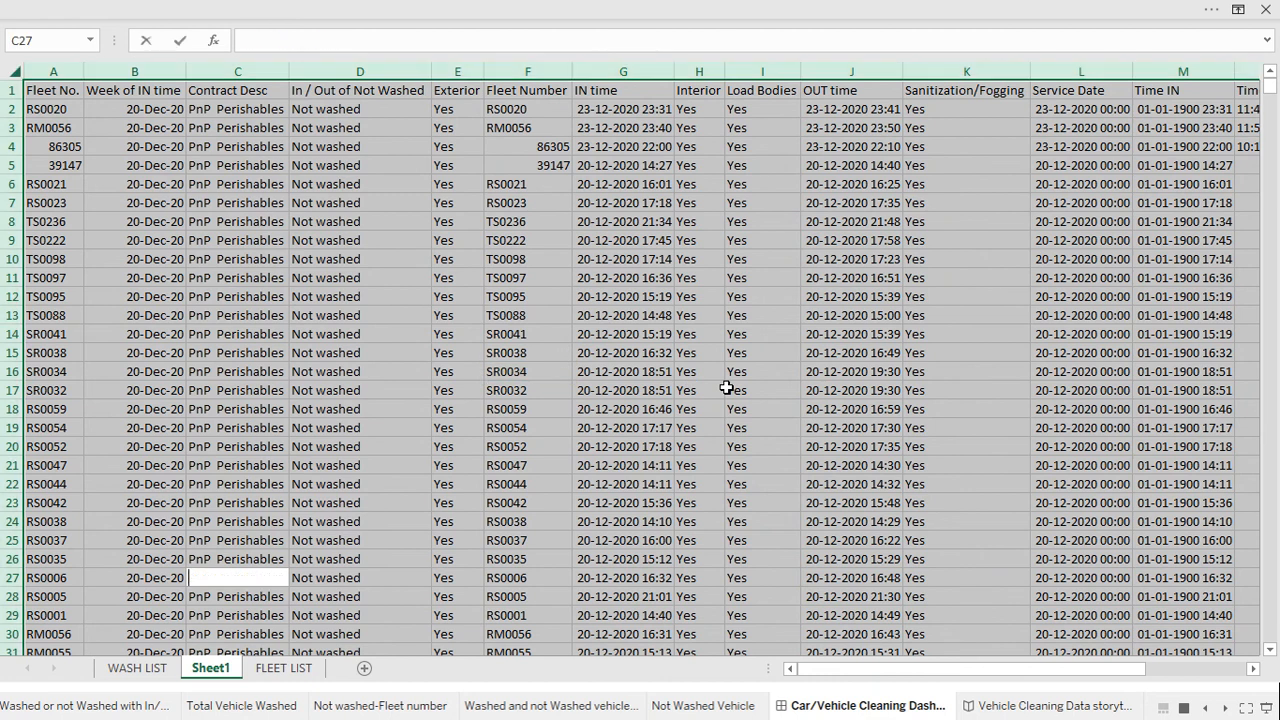
pyautogui.press('Escape')
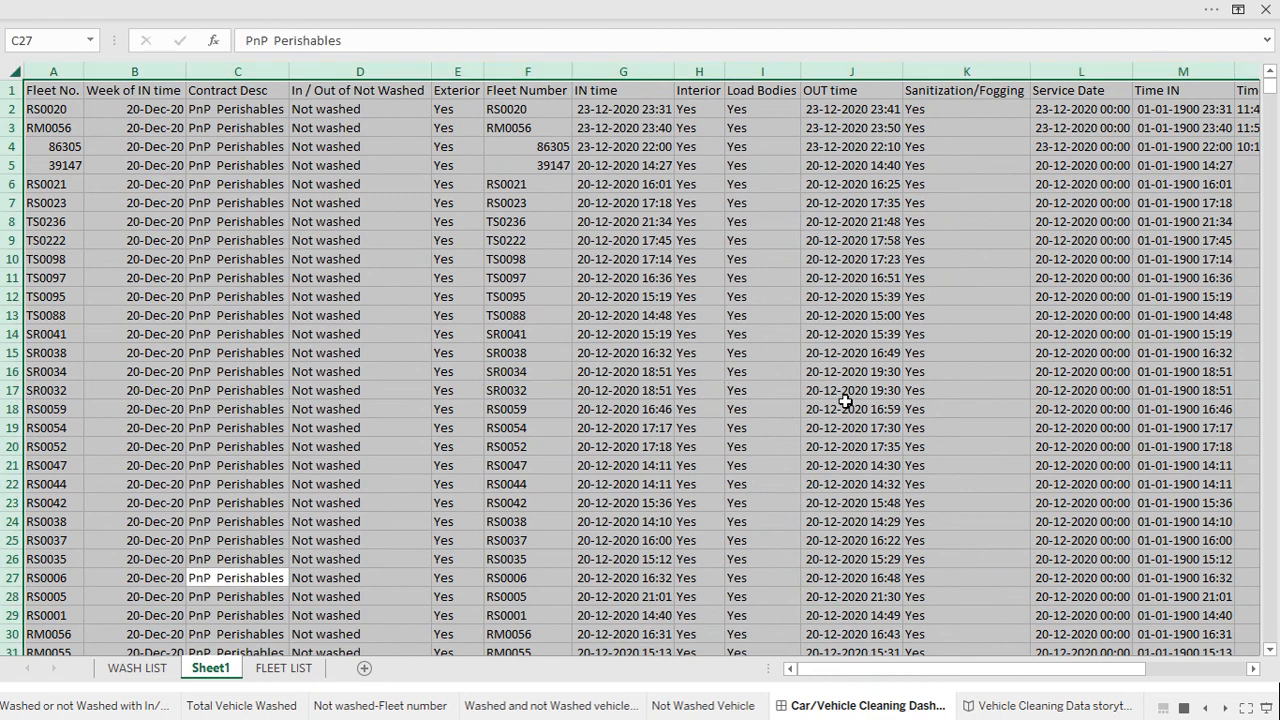
pyautogui.press('Delete')
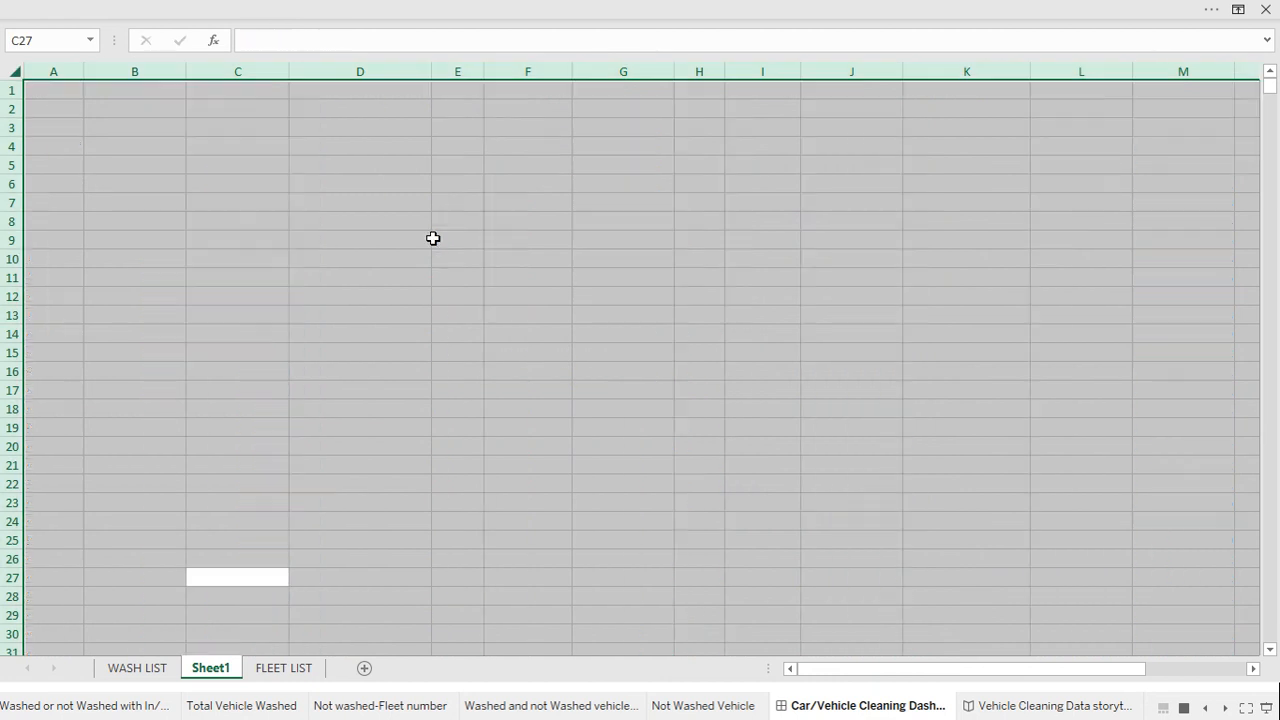
pyautogui.click(383, 360)
pyautogui.hotkey('alt', 'Tab')
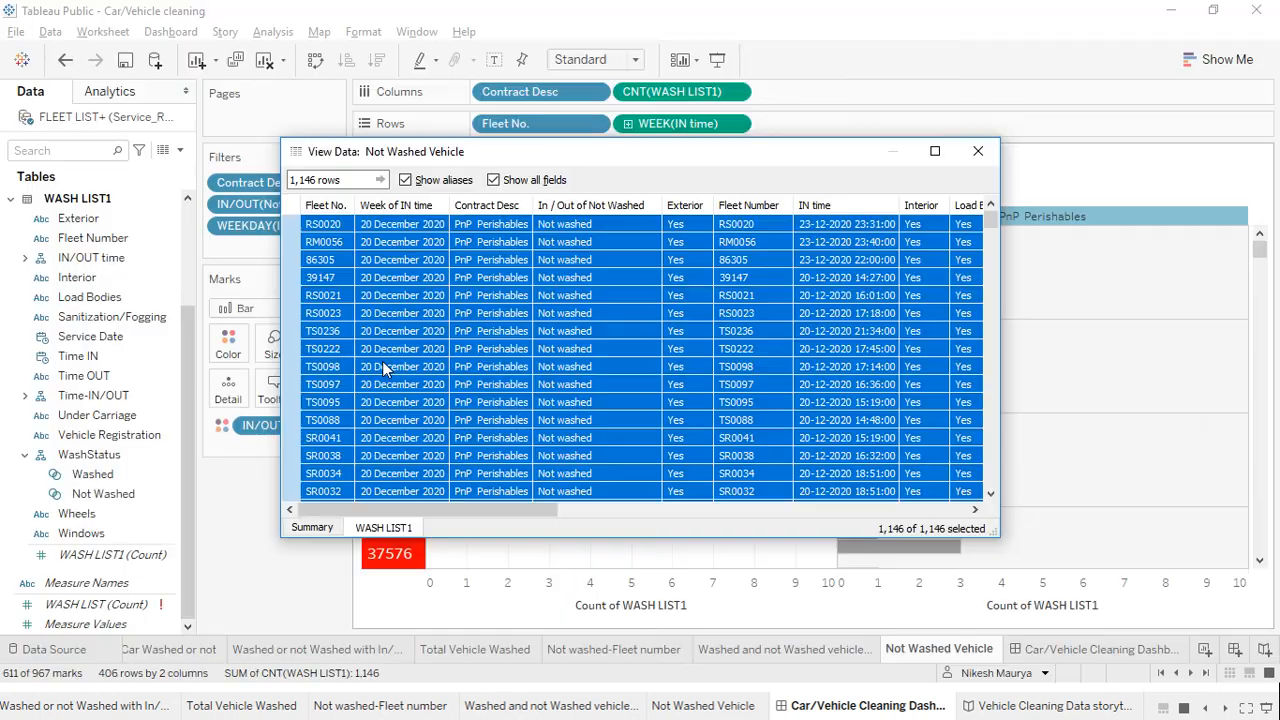
# Close the View Data window and review the Car/Vehicle Cleaning Dashboard's four sheets and filters
pyautogui.click(978, 152)
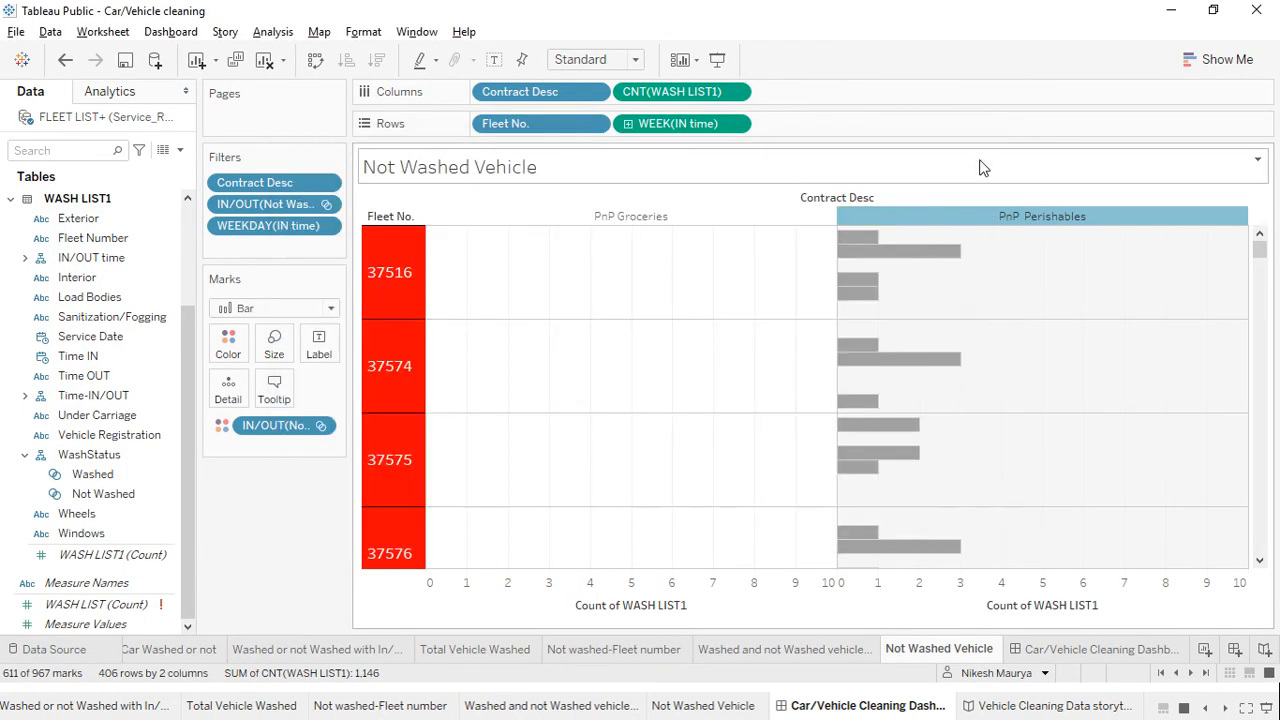
pyautogui.click(1034, 655)
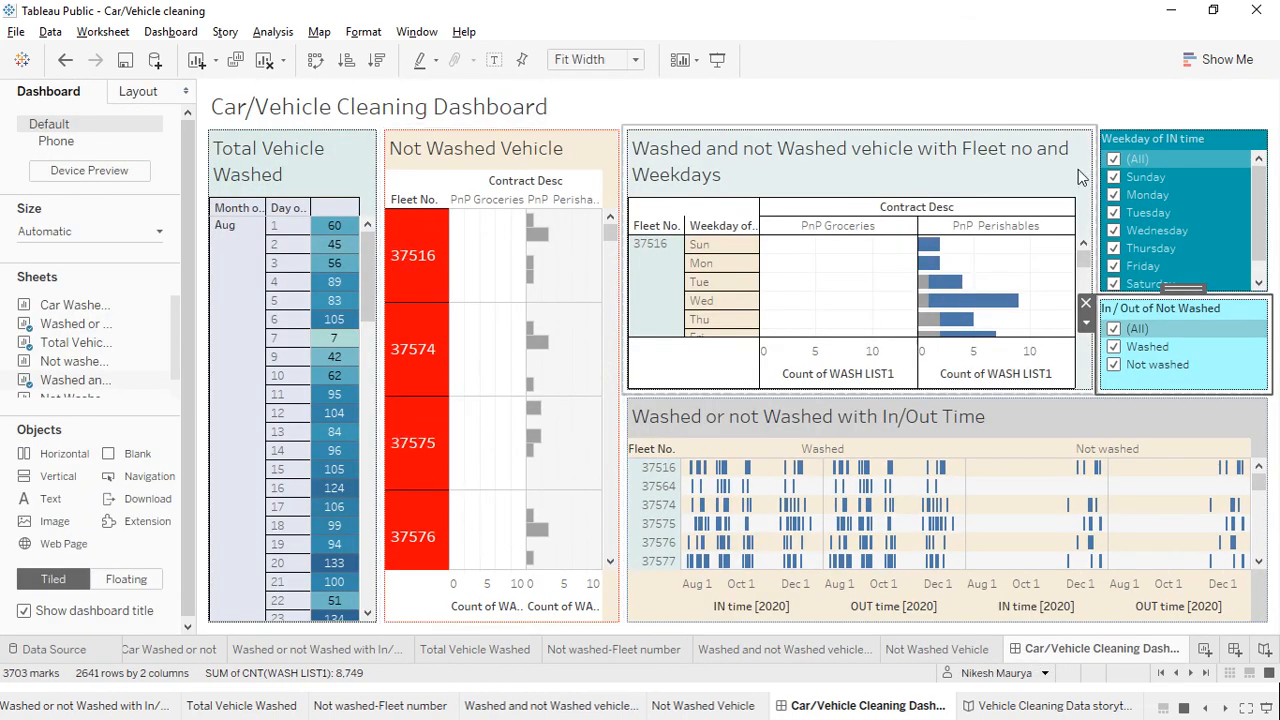
pyautogui.click(355, 178)
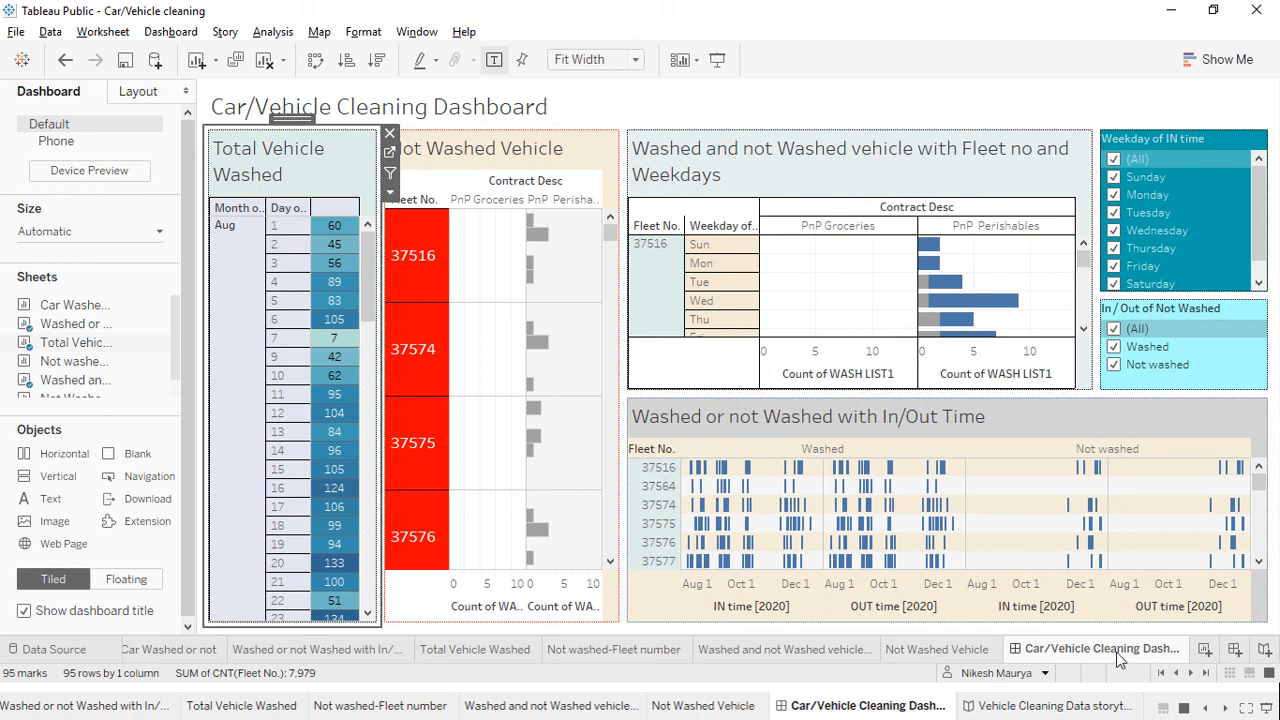
pyautogui.scroll(-1, 1118, 656)
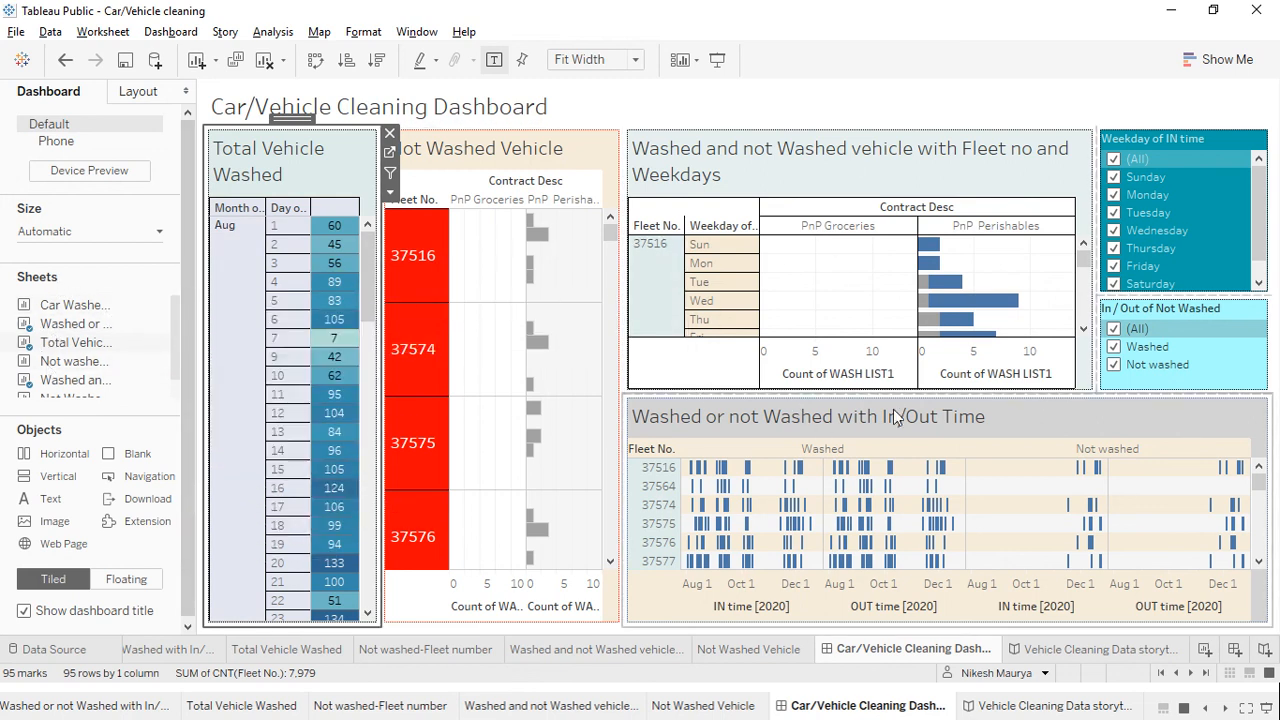
pyautogui.click(1266, 655)
# Place Total Vehicle Washed on Story 2's first point, captioned 'washed vehicle on single day'
pyautogui.doubleClick(40, 247)
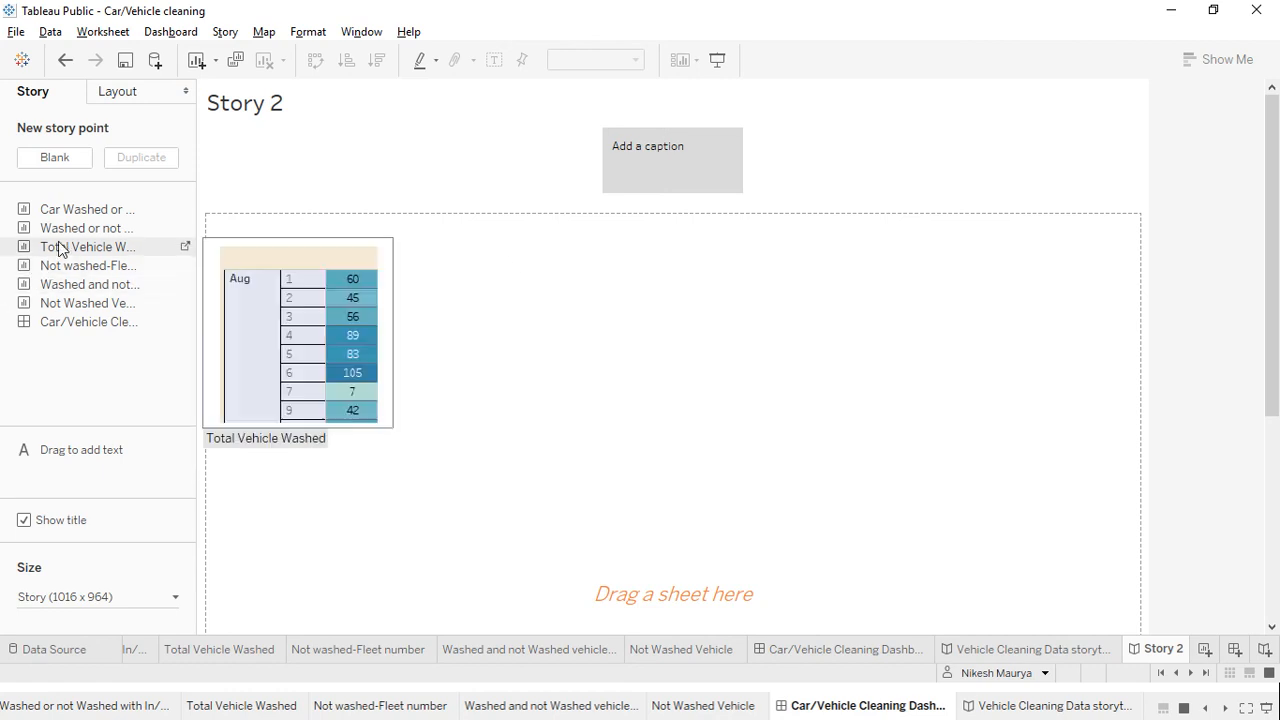
pyautogui.moveTo(60, 248); pyautogui.dragTo(612, 403)
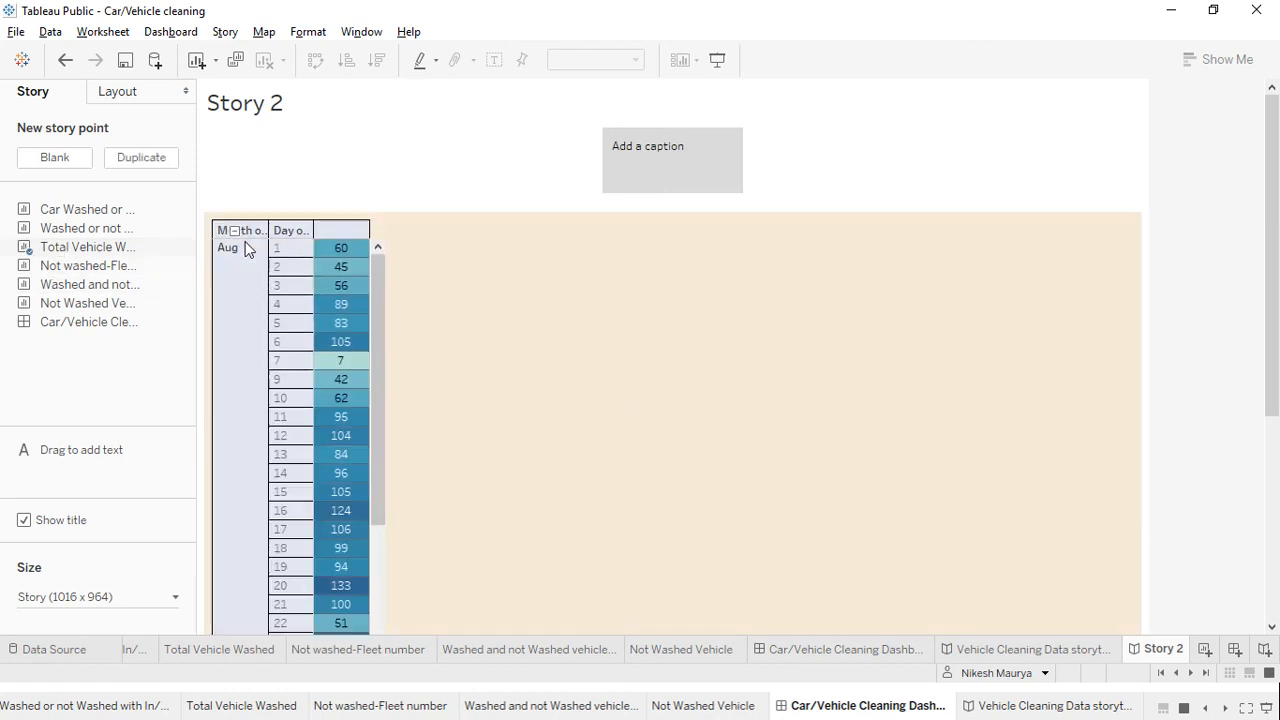
pyautogui.click(666, 167)
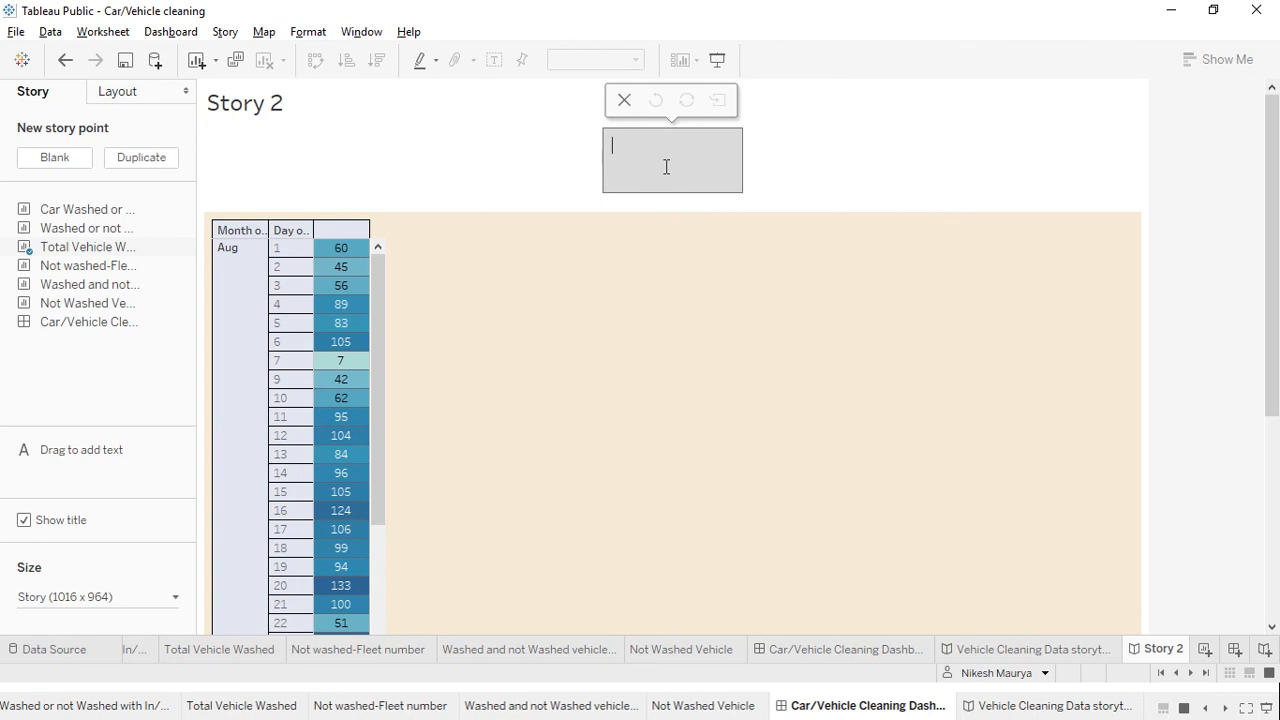
pyautogui.write('washed vehicle on single day')
pyautogui.click(594, 405)
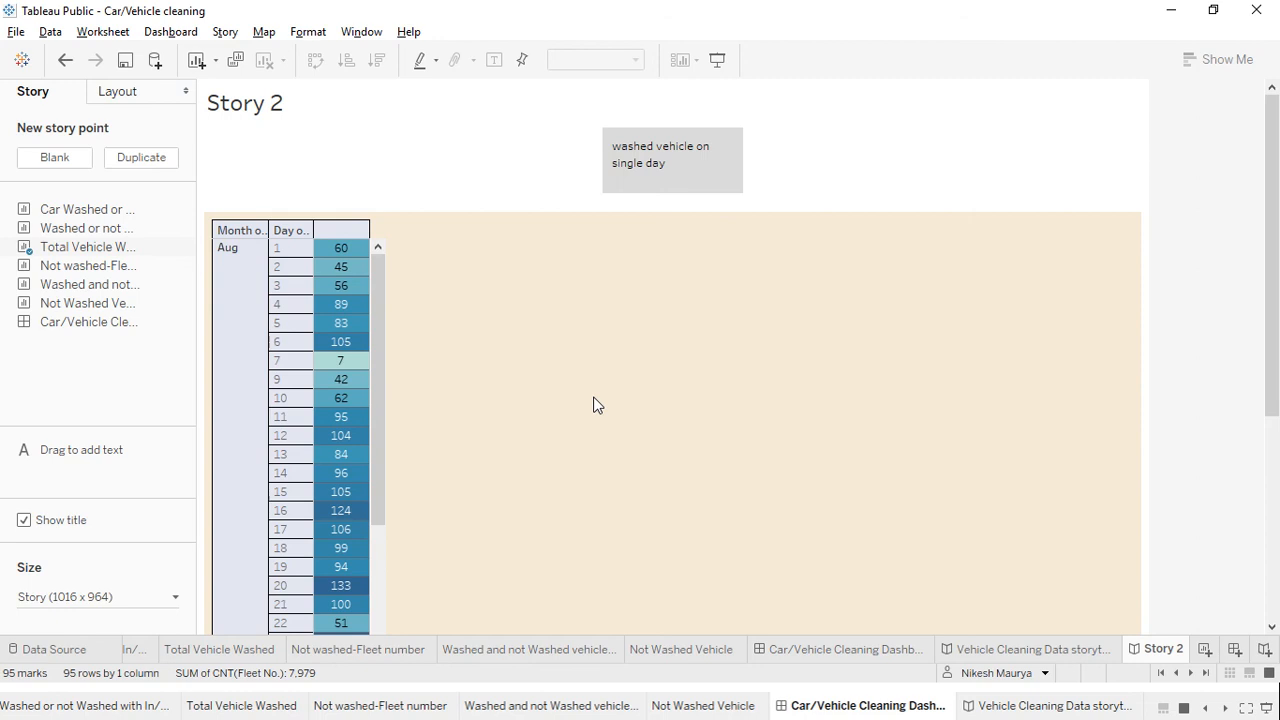
pyautogui.moveTo(88, 265); pyautogui.dragTo(590, 326)
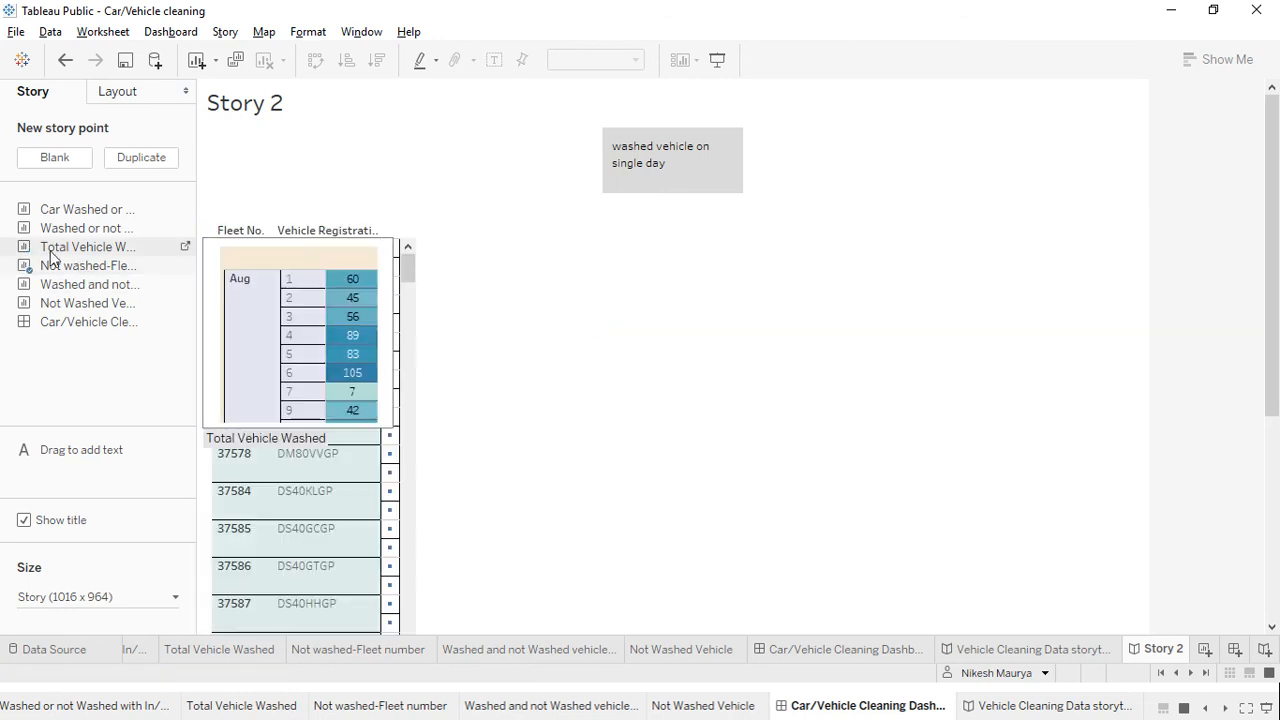
pyautogui.moveTo(88, 246); pyautogui.dragTo(285, 360)
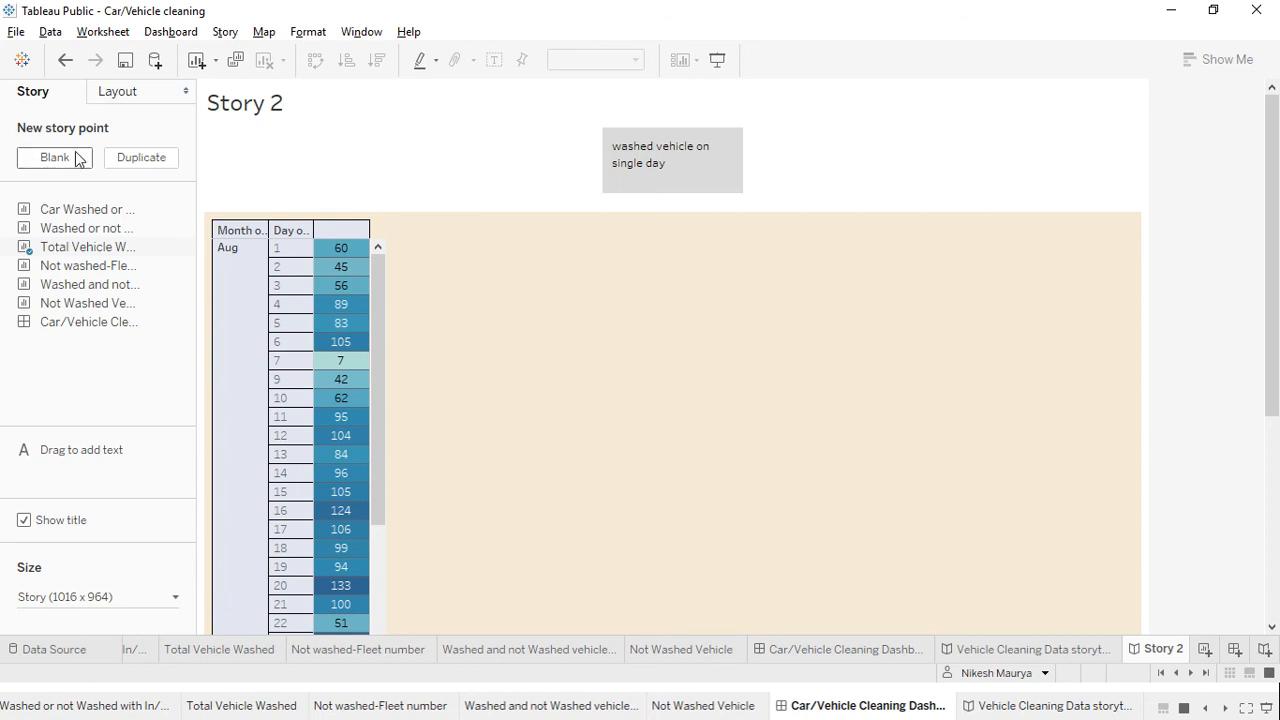
# Add a blank second story point and fill it with the weekday washed/not washed chart
pyautogui.click(65, 162)
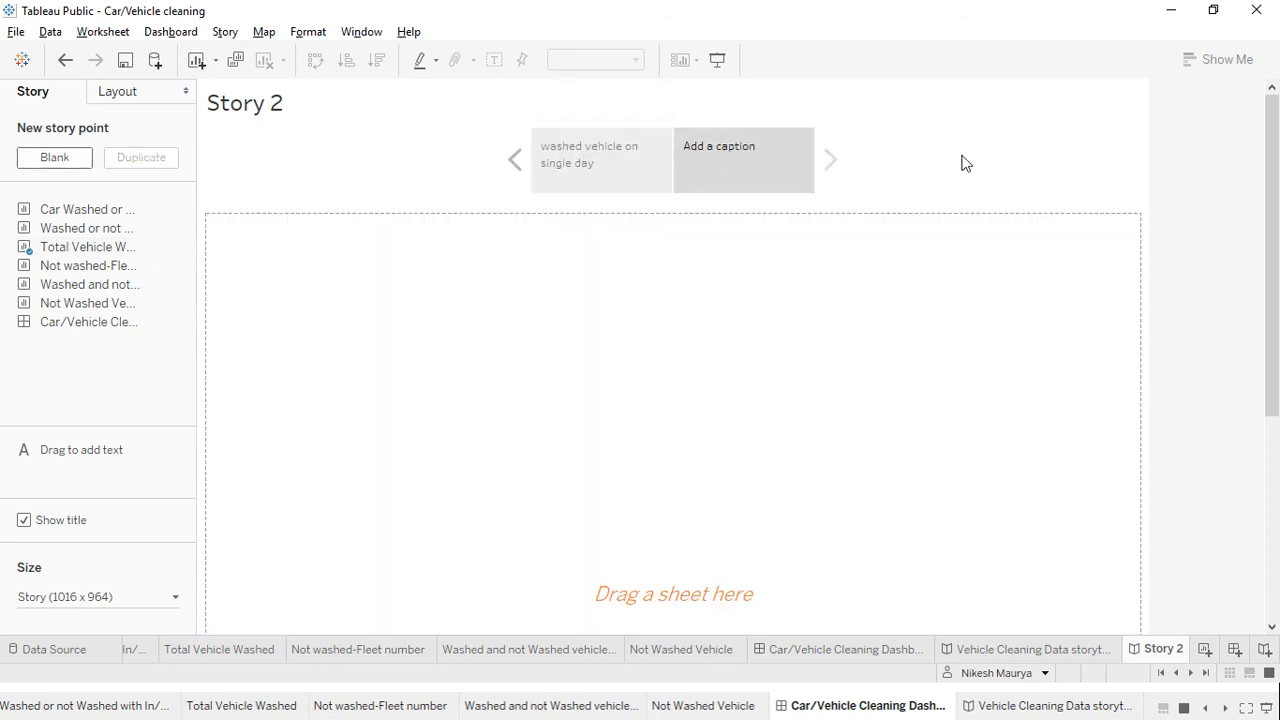
pyautogui.click(743, 161)
pyautogui.doubleClick(64, 248)
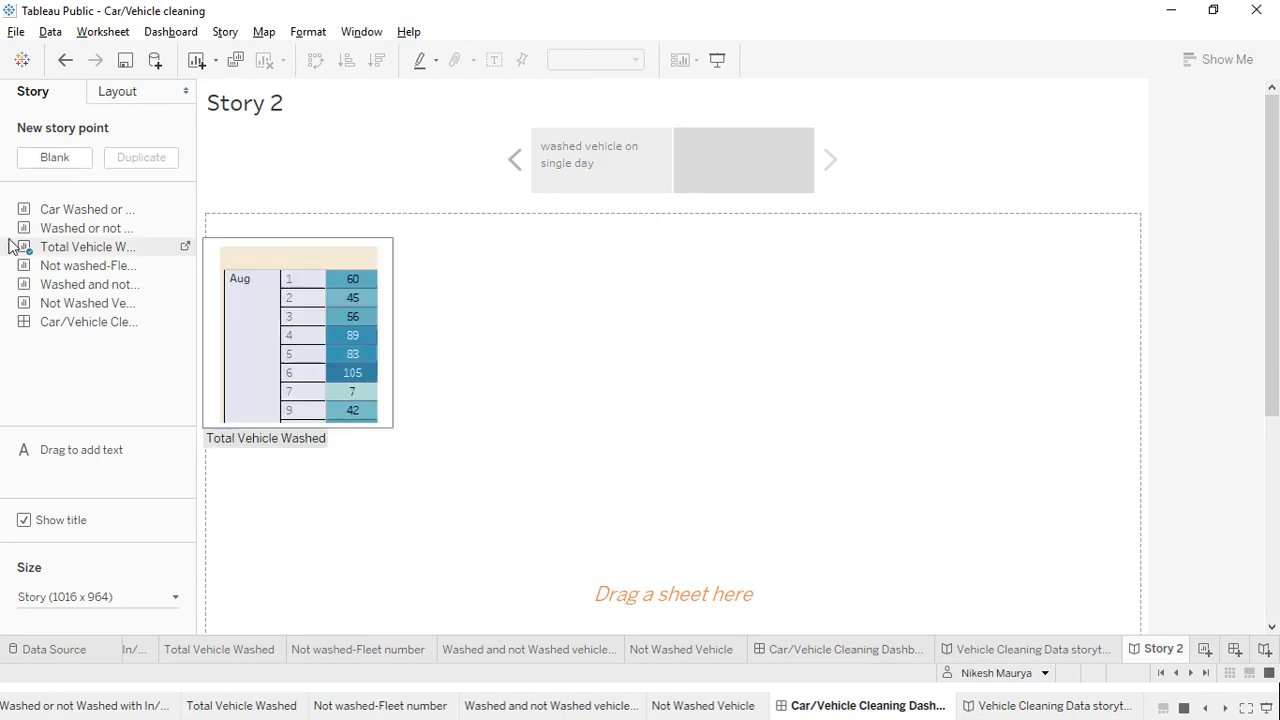
pyautogui.doubleClick(66, 268)
pyautogui.doubleClick(66, 284)
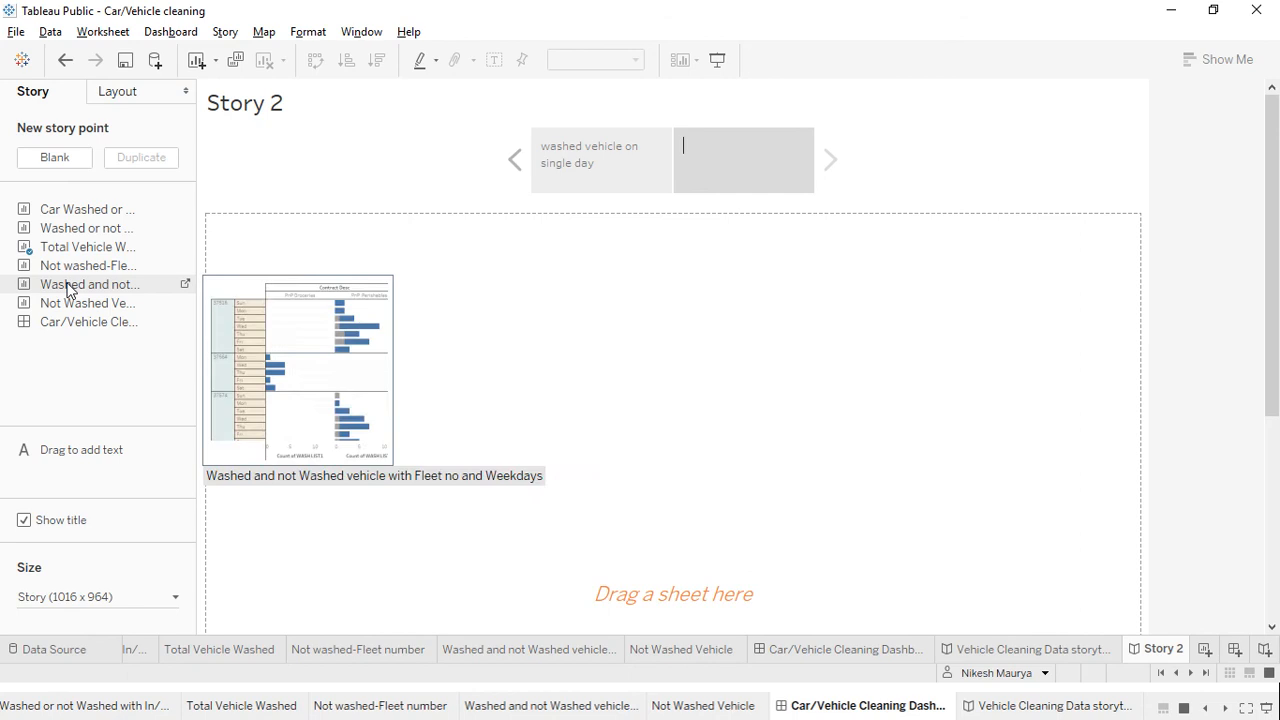
pyautogui.moveTo(66, 303); pyautogui.dragTo(447, 361)
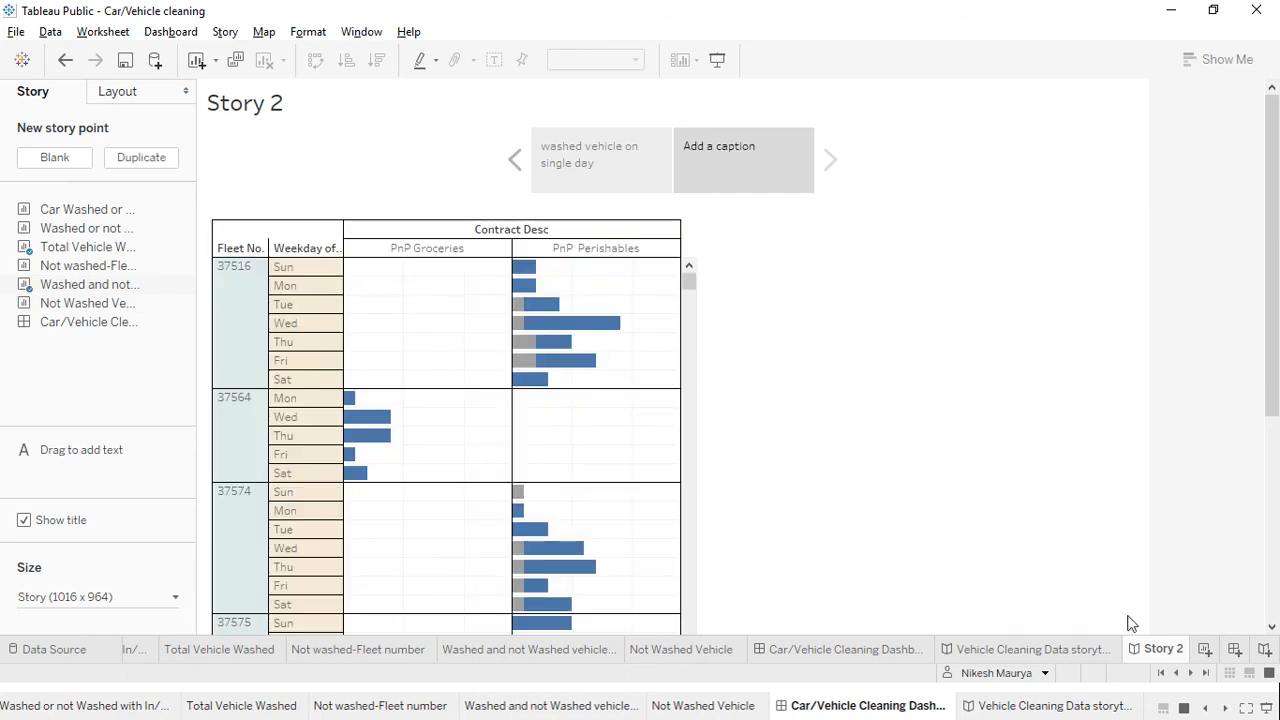
# Delete the Story 2 story and bring up the window switcher
pyautogui.rightClick(1158, 652)
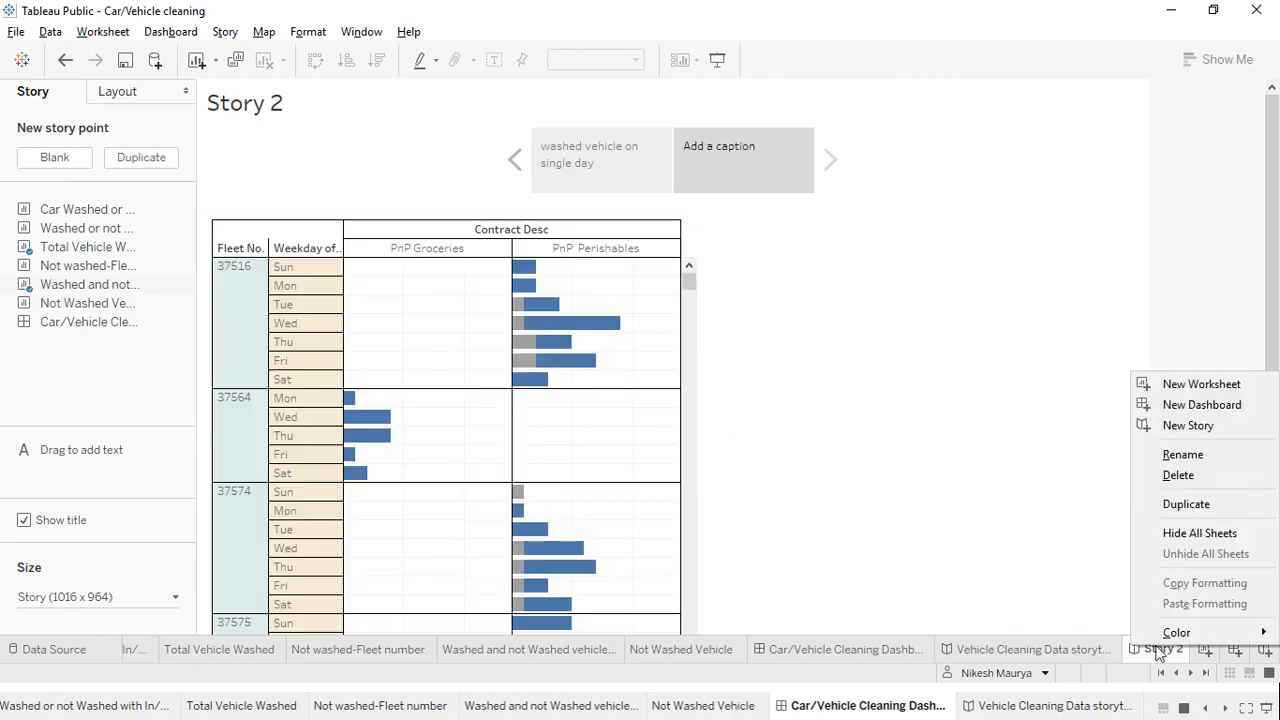
pyautogui.click(1184, 486)
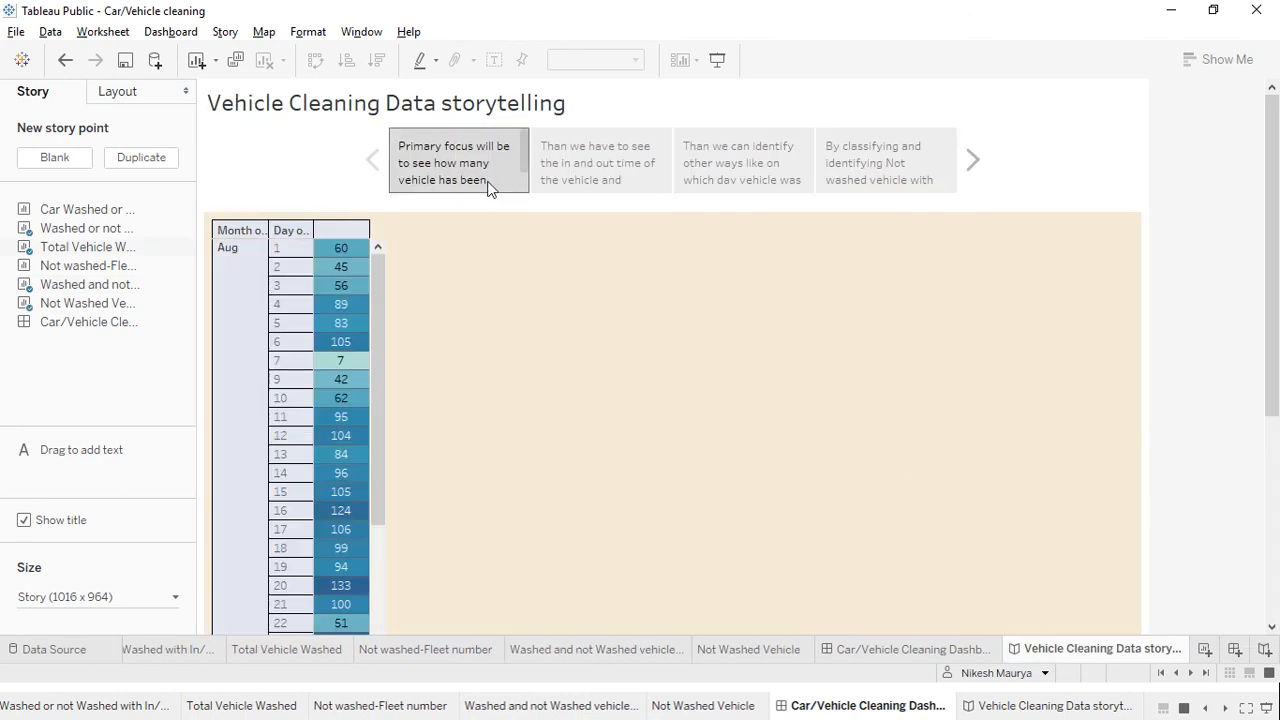
pyautogui.hotkey('alt', 'Tab')
pyautogui.hotkey('alt', 'Tab')
pyautogui.hotkey('alt', 'Tab')
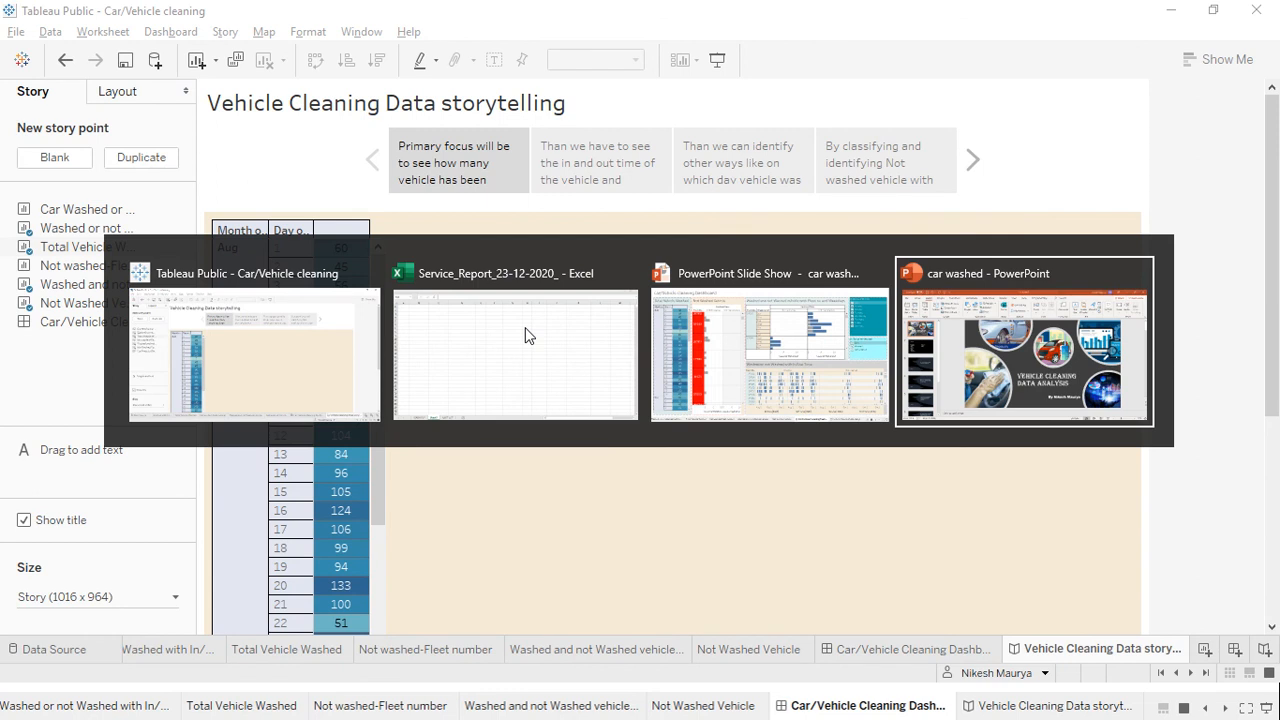
pyautogui.hotkey('alt', 'Tab')
pyautogui.hotkey('alt', 'Tab')
pyautogui.hotkey('alt', 'Tab')
pyautogui.hotkey('alt', 'Tab')
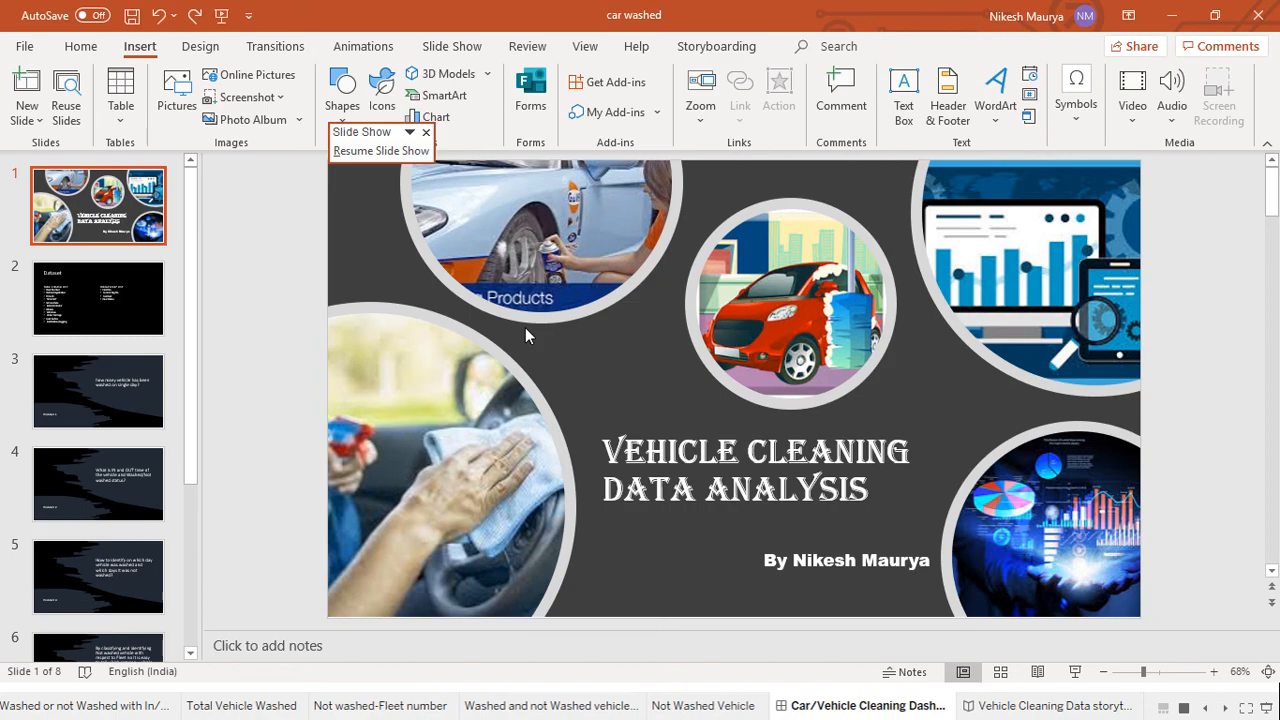
pyautogui.click(217, 14)
pyautogui.press('Right')
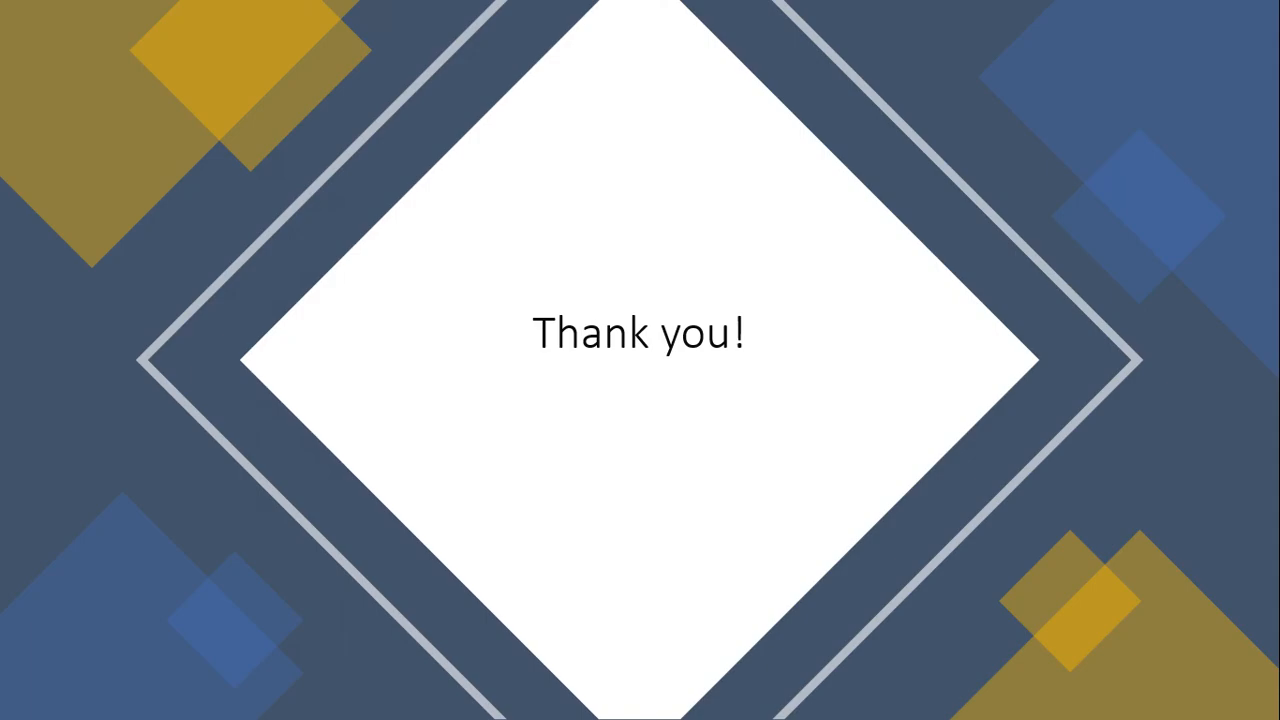
pyautogui.press('Left')
pyautogui.hotkey('alt', 'Tab')
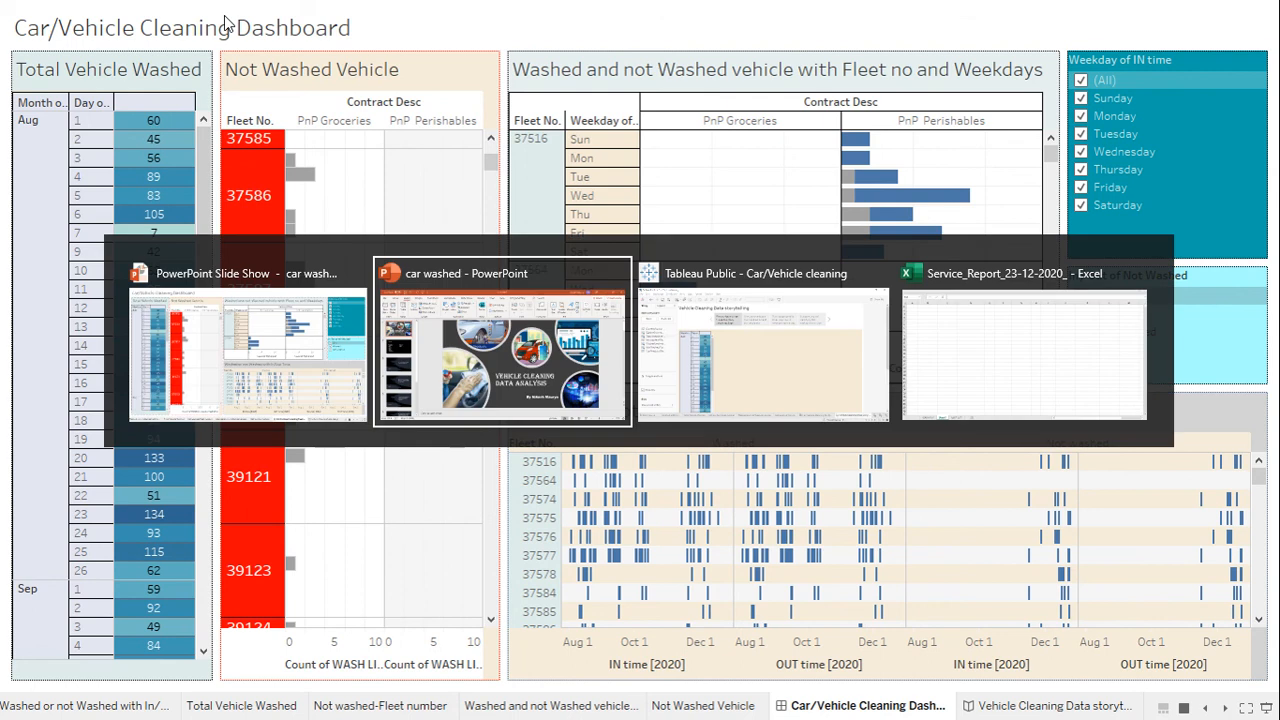
pyautogui.hotkey('alt', 'Tab')
pyautogui.hotkey('alt', 'Tab')
pyautogui.hotkey('alt', 'Tab')
pyautogui.hotkey('alt', 'Tab')
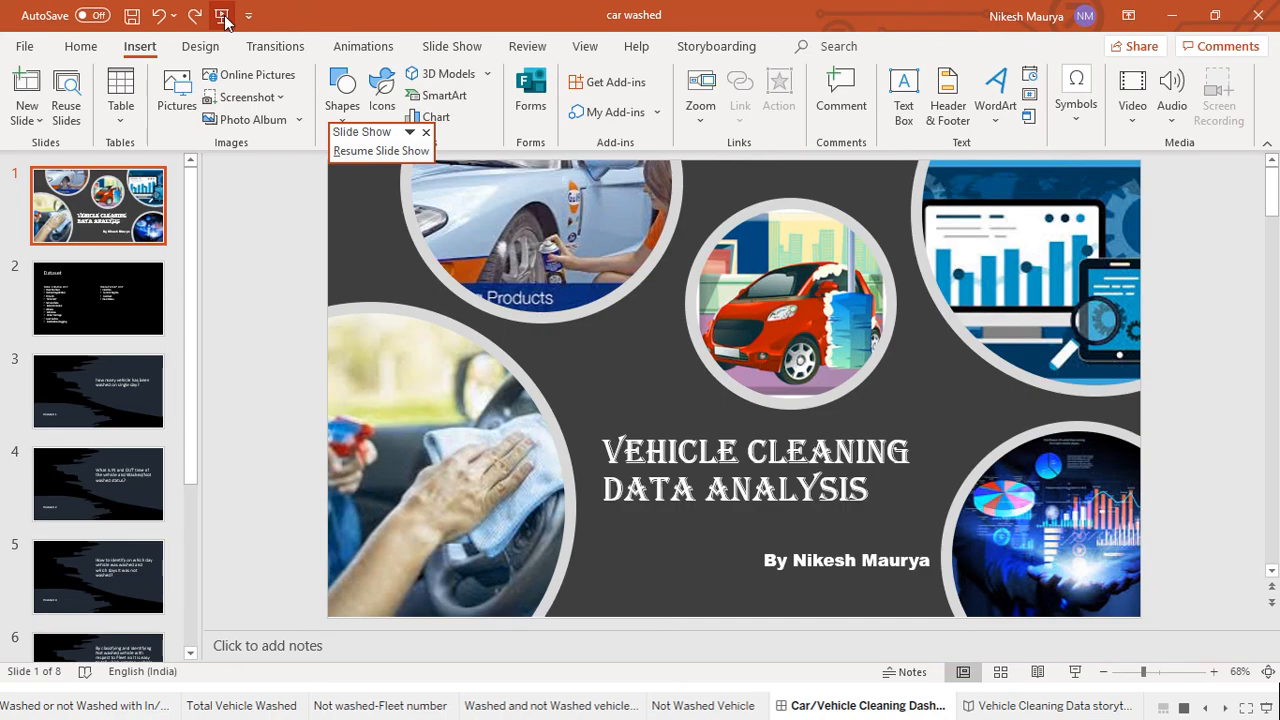
pyautogui.click(222, 16)
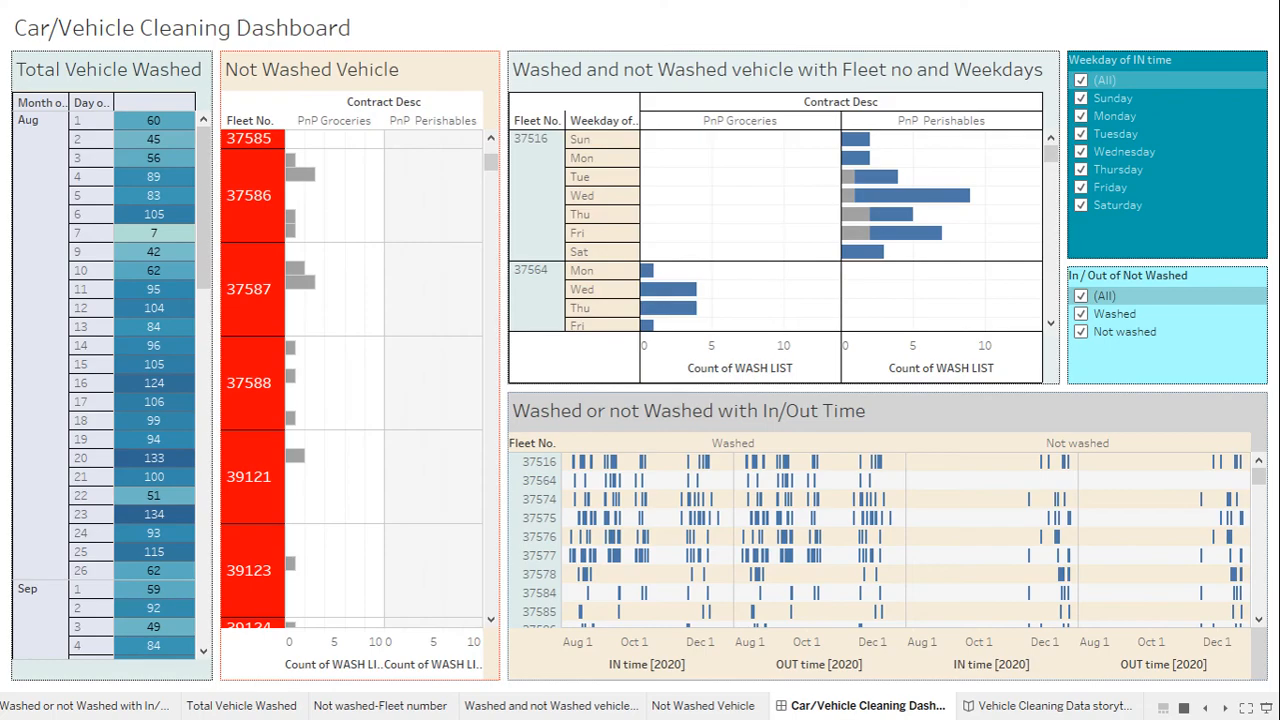
pyautogui.press('Left')
pyautogui.press('Left')
pyautogui.press('Left')
pyautogui.press('Left')
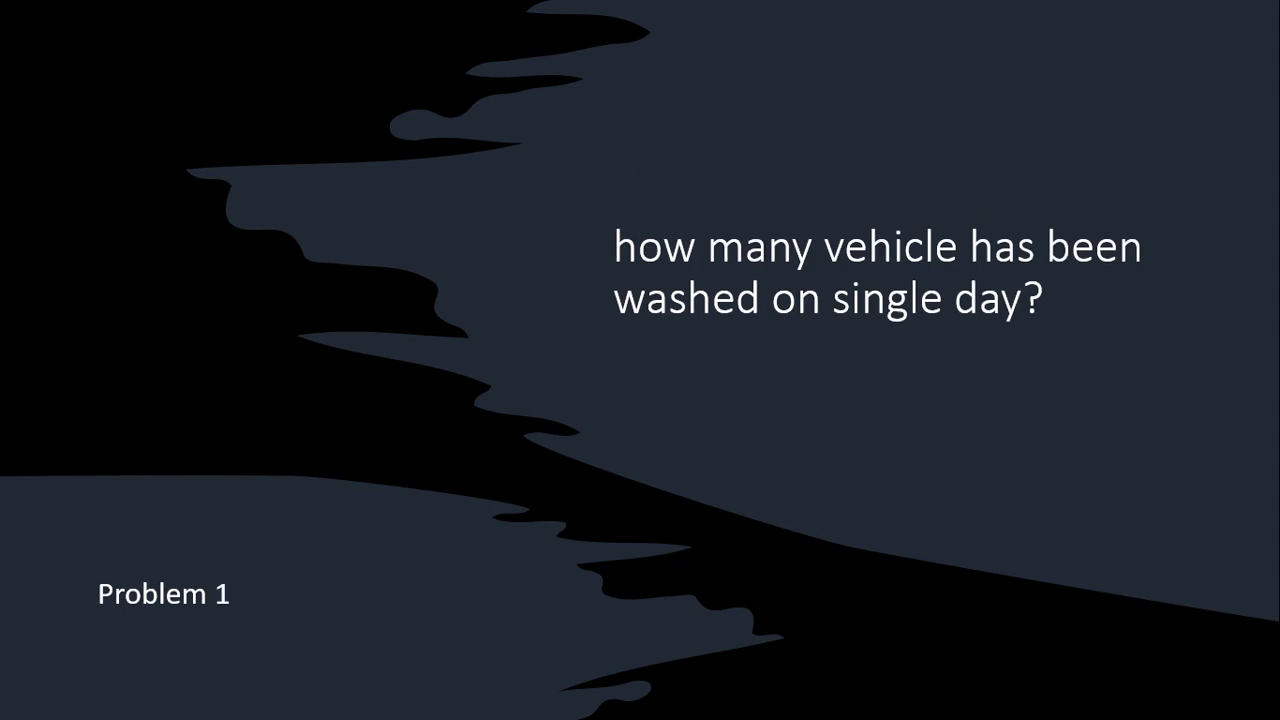
pyautogui.press('Right')
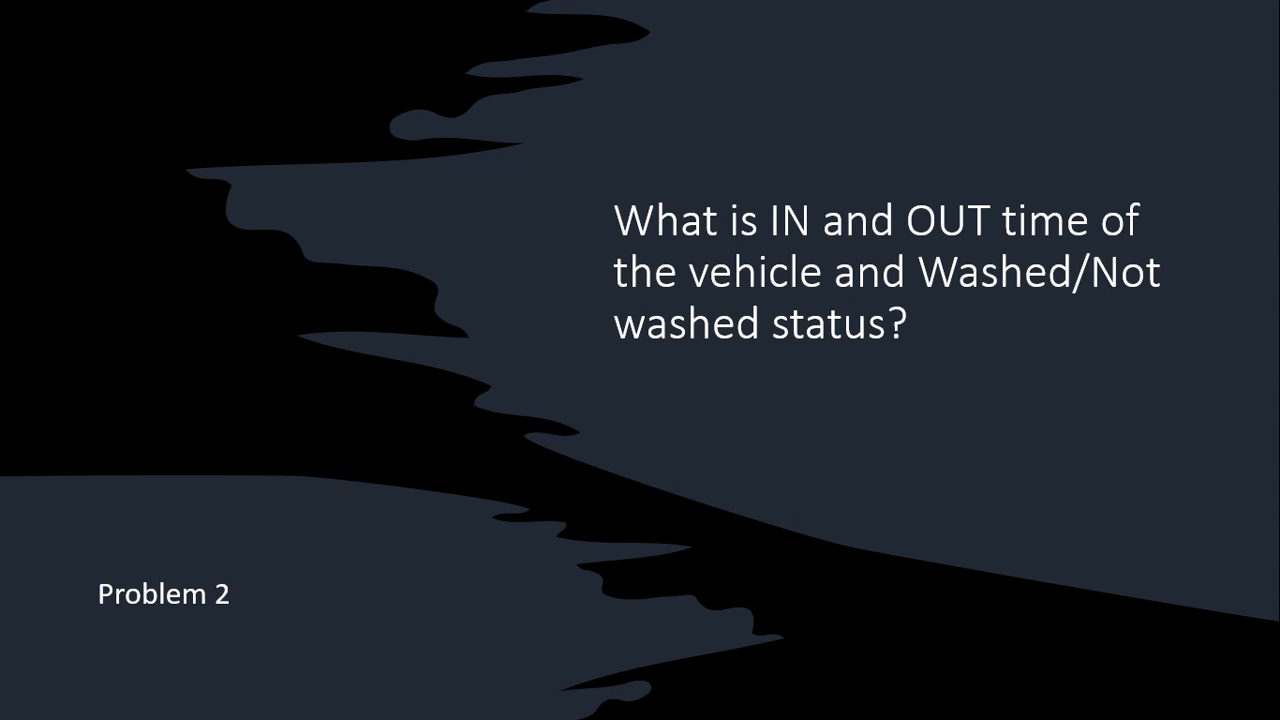
pyautogui.press('Right')
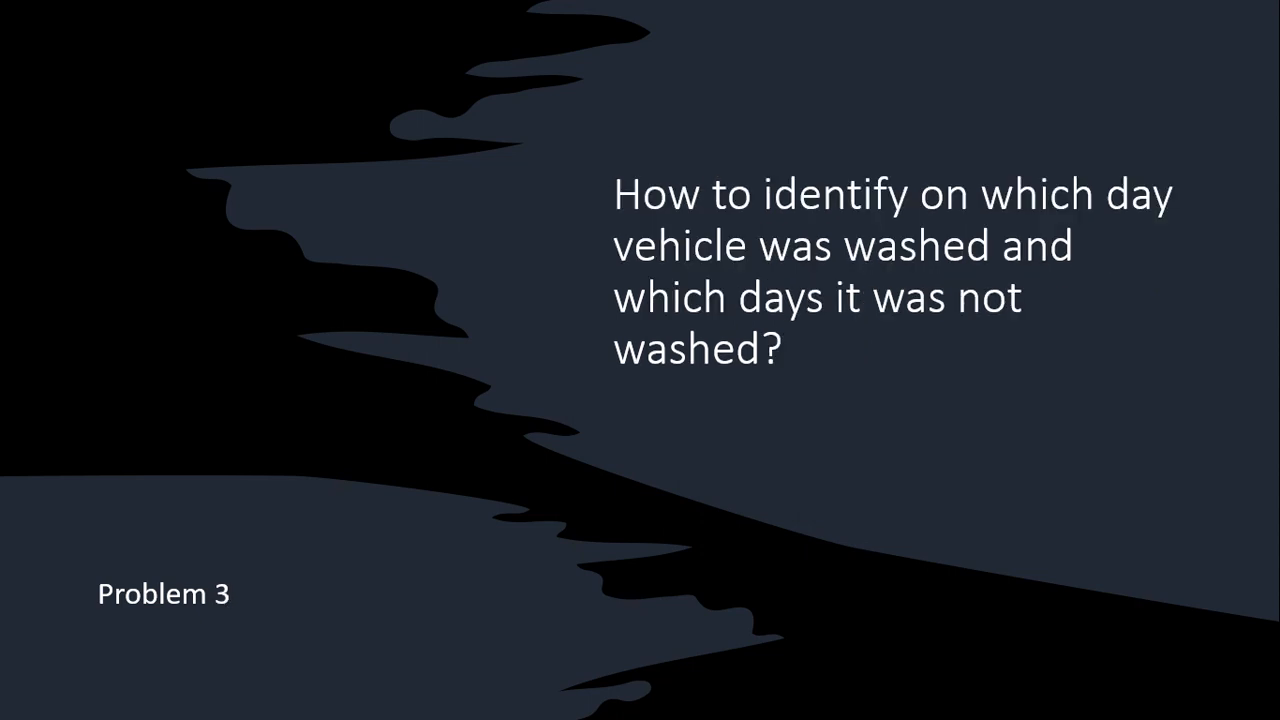
pyautogui.hotkey('alt', 'Tab')
pyautogui.hotkey('alt', 'Tab')
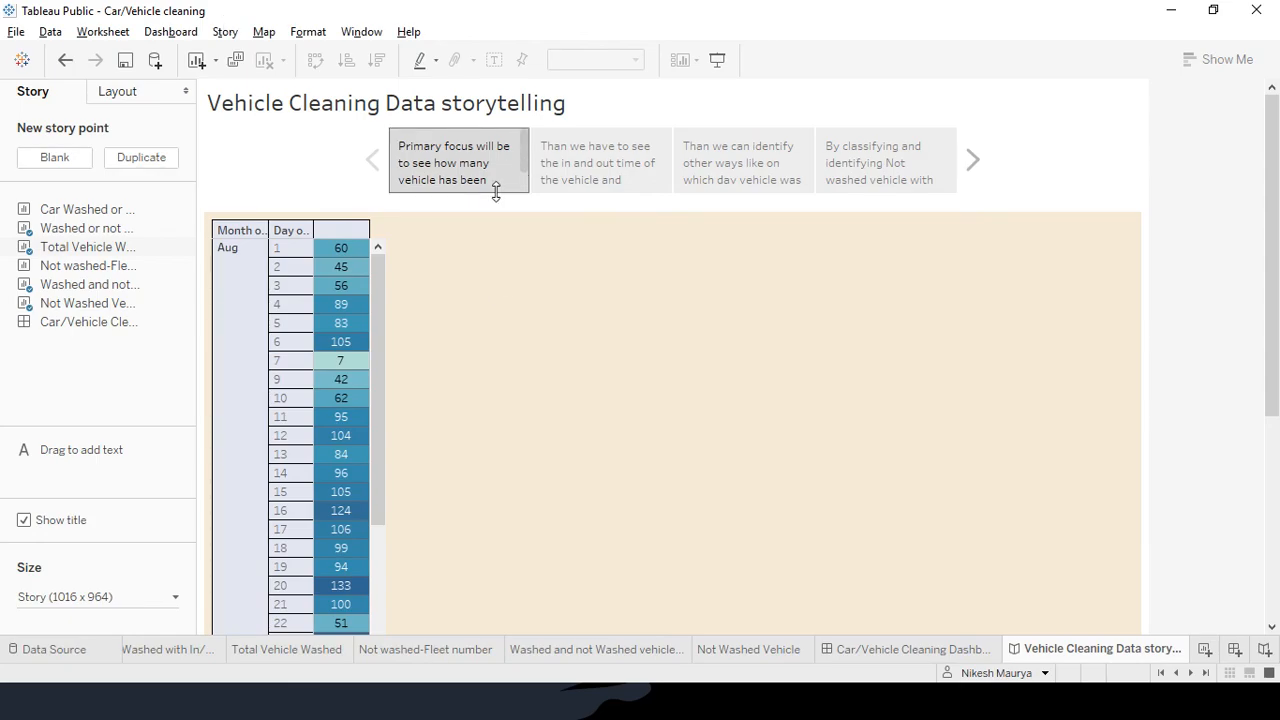
# Drag a text object onto the story point, then cancel its empty description
pyautogui.moveTo(520, 160)
pyautogui.moveTo(525, 164); pyautogui.dragTo(524, 195)
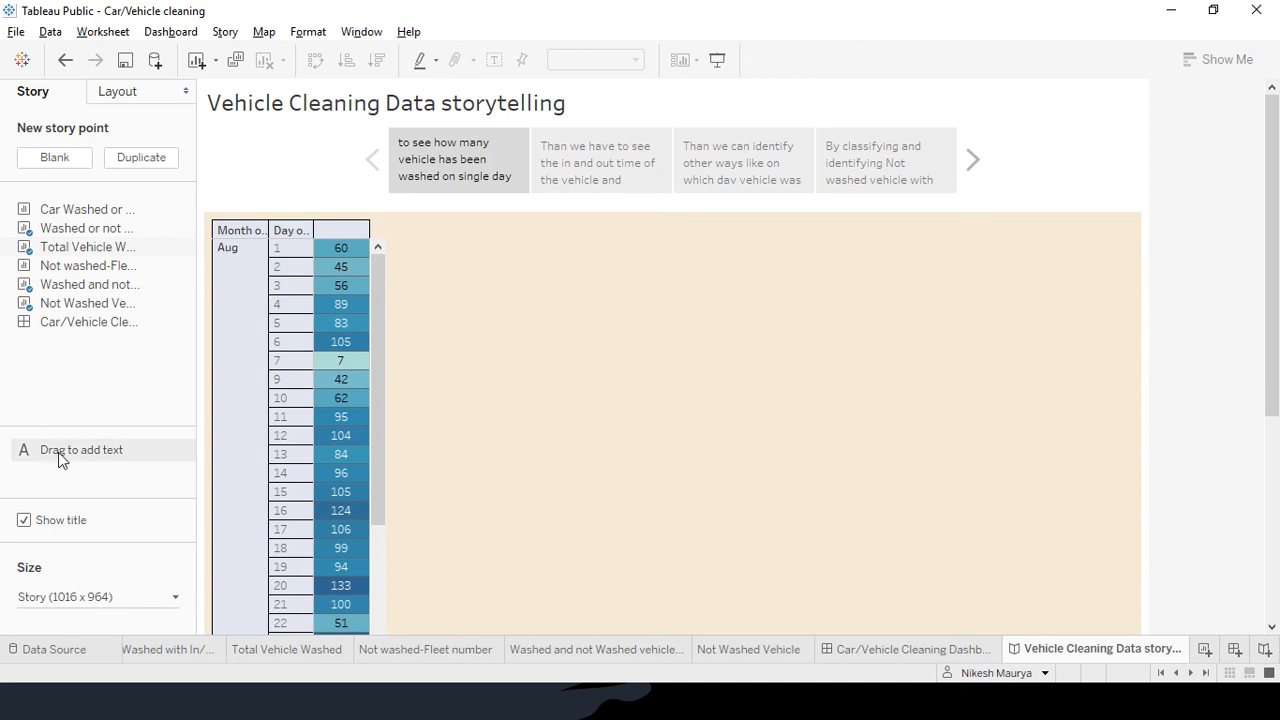
pyautogui.moveTo(66, 450); pyautogui.dragTo(661, 404)
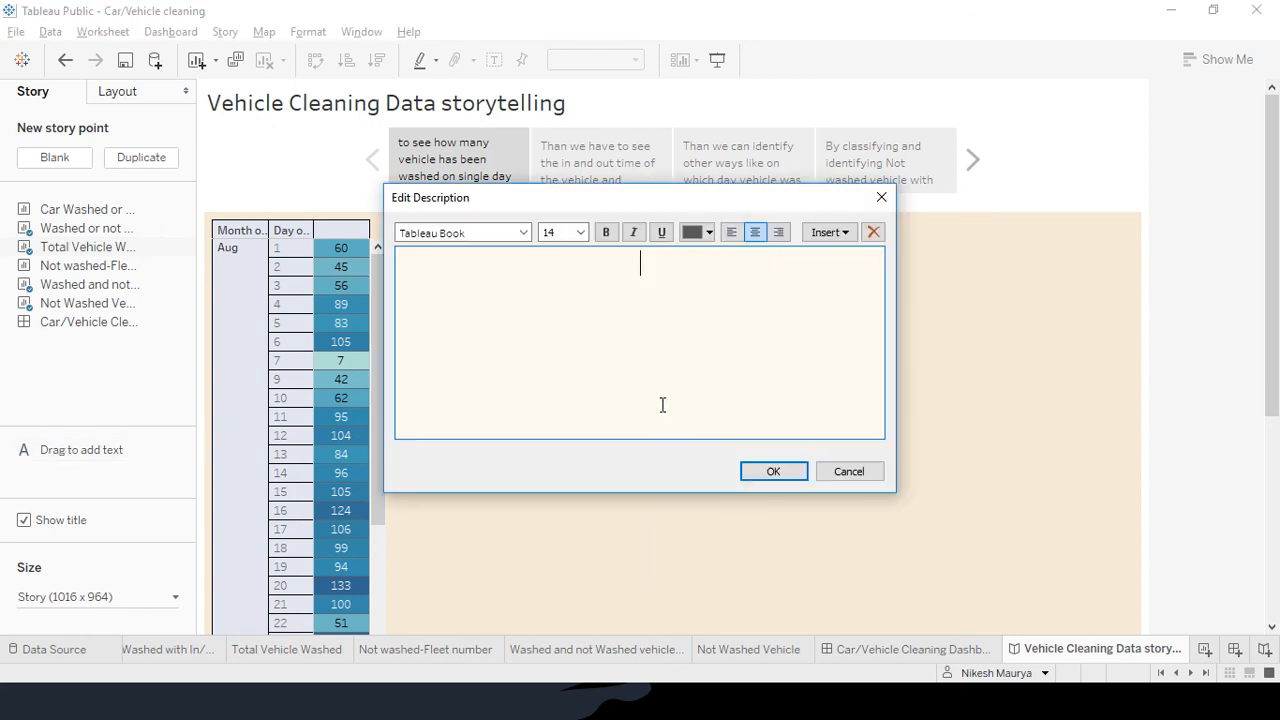
pyautogui.click(849, 472)
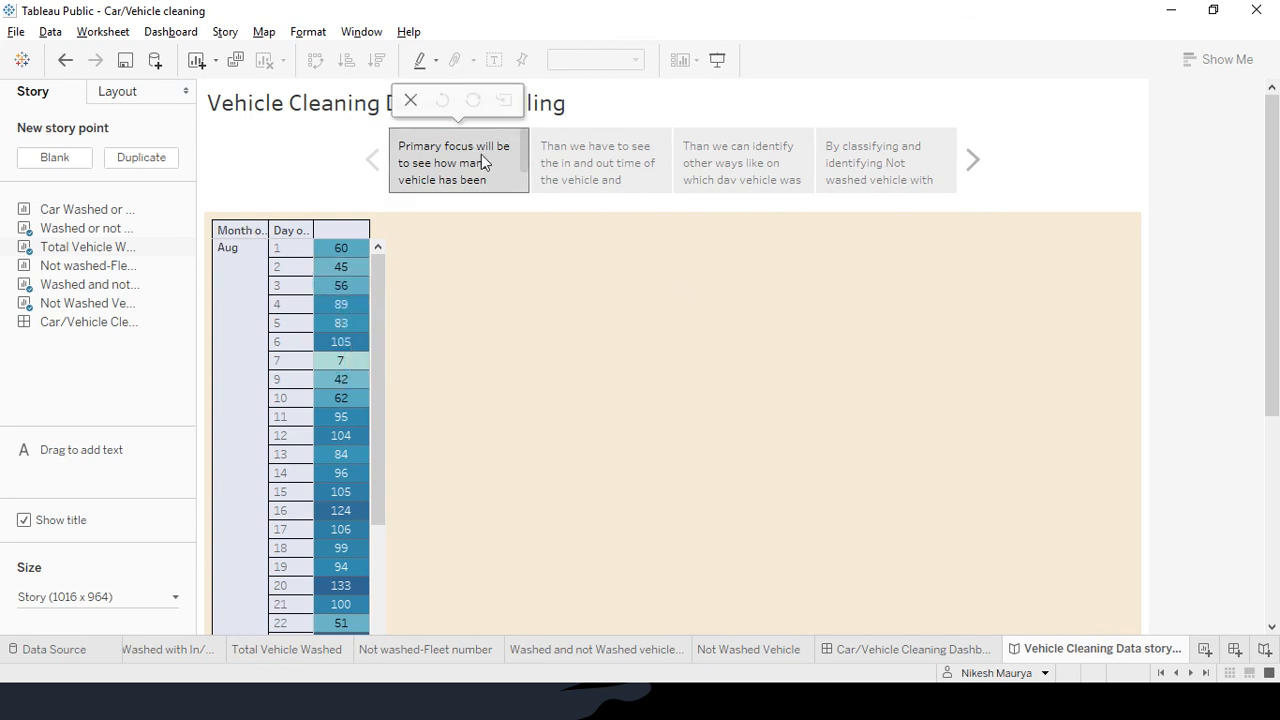
# Step through story points two to four: in/out times, weekday chart, not-washed fleet chart
pyautogui.moveTo(502, 165)
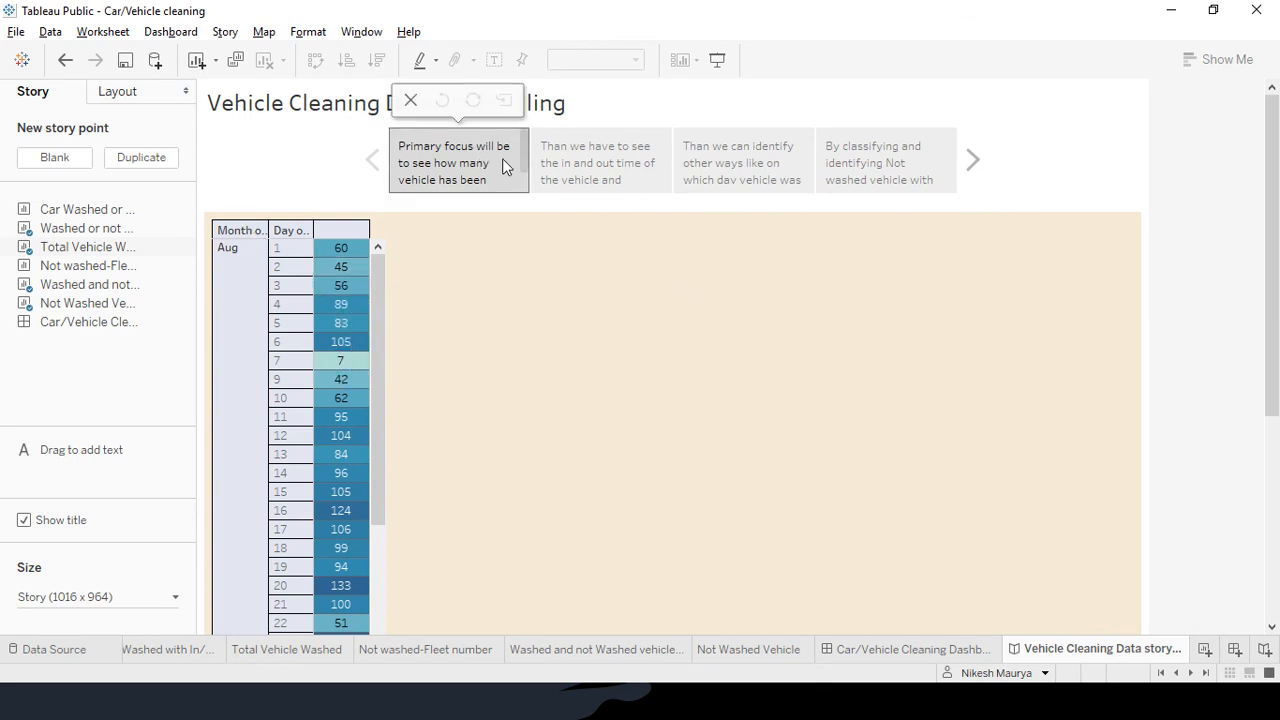
pyautogui.click(618, 155)
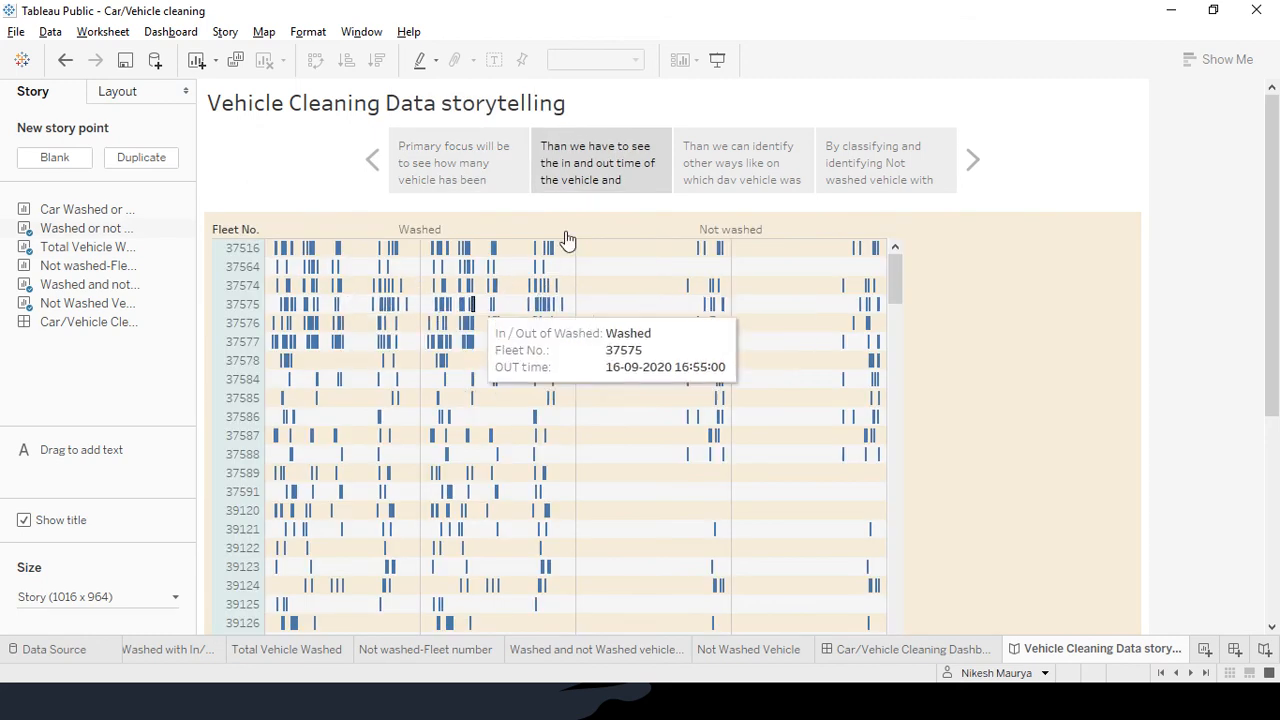
pyautogui.moveTo(742, 160)
pyautogui.click(778, 176)
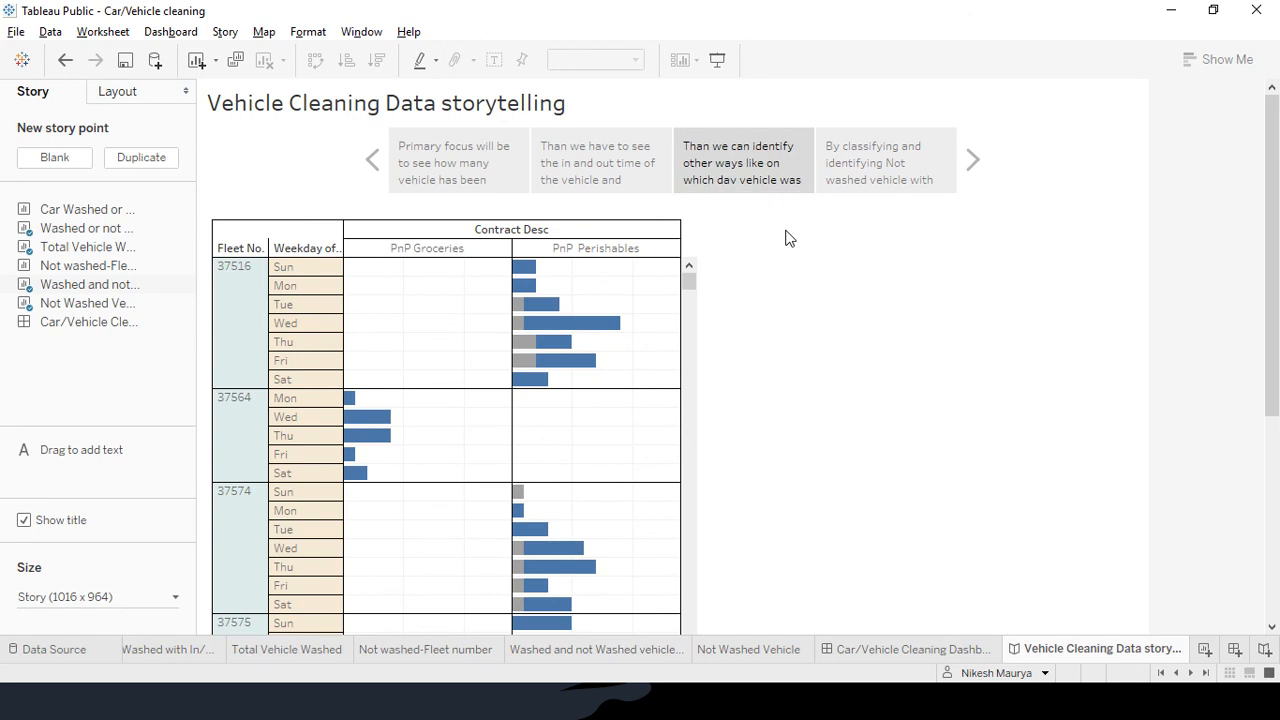
pyautogui.click(872, 181)
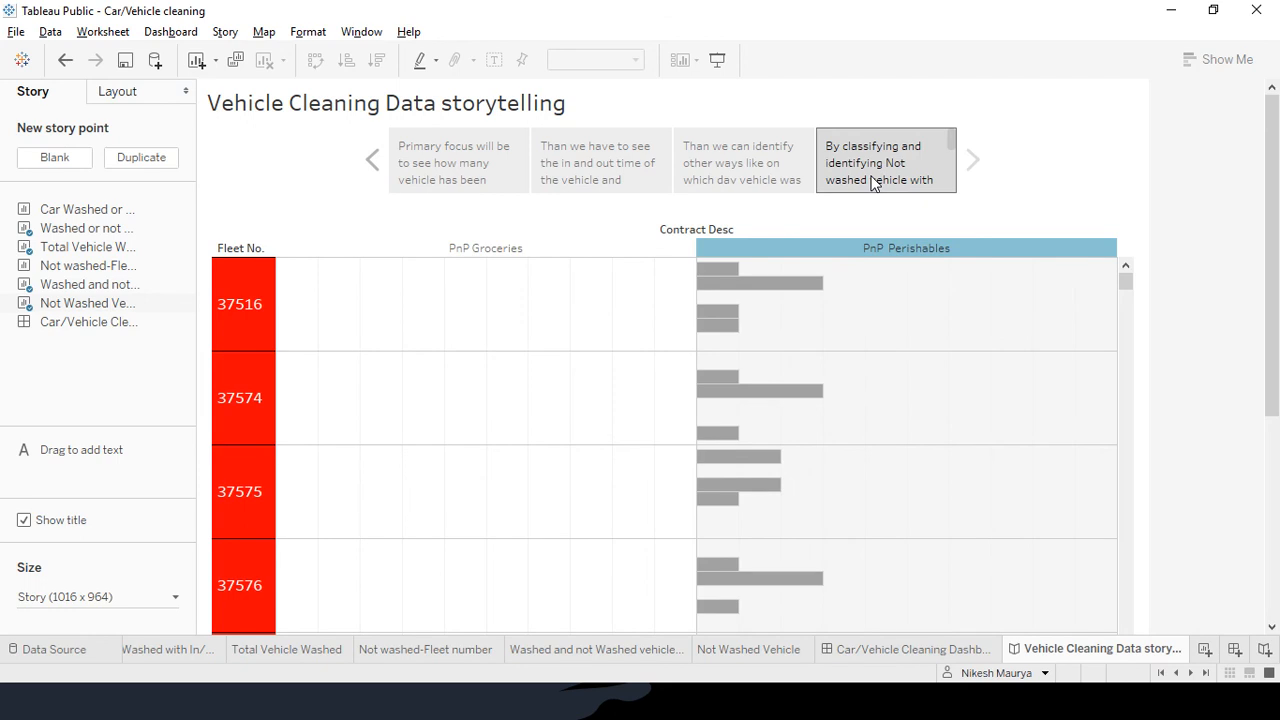